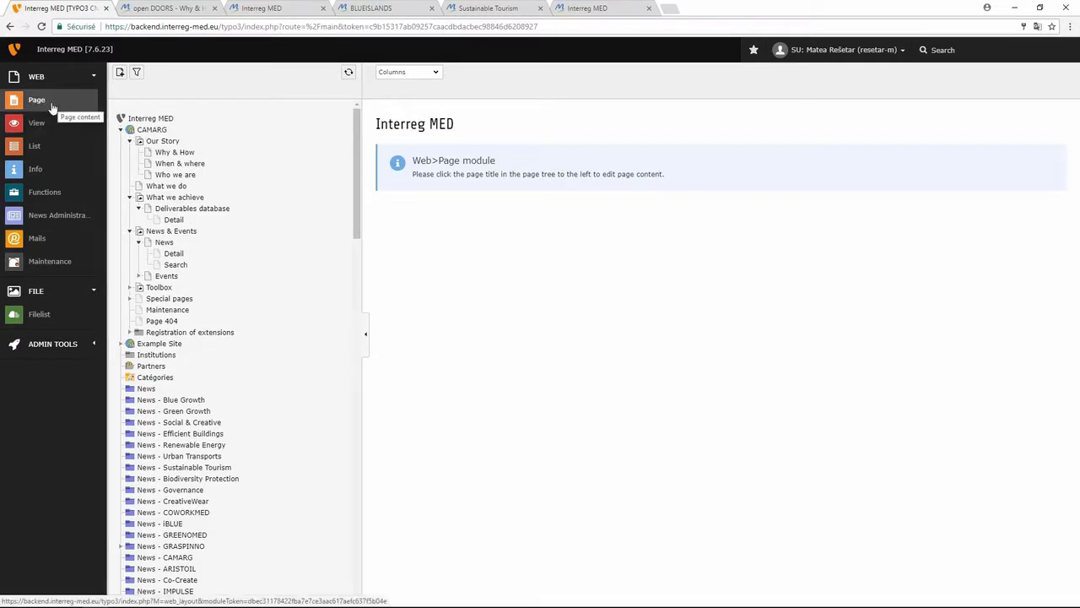
Step: Open the Page module and collapse the Our Story, What we achieve and News & Events branches under CAMARG in the page tree
left_click(25, 150)
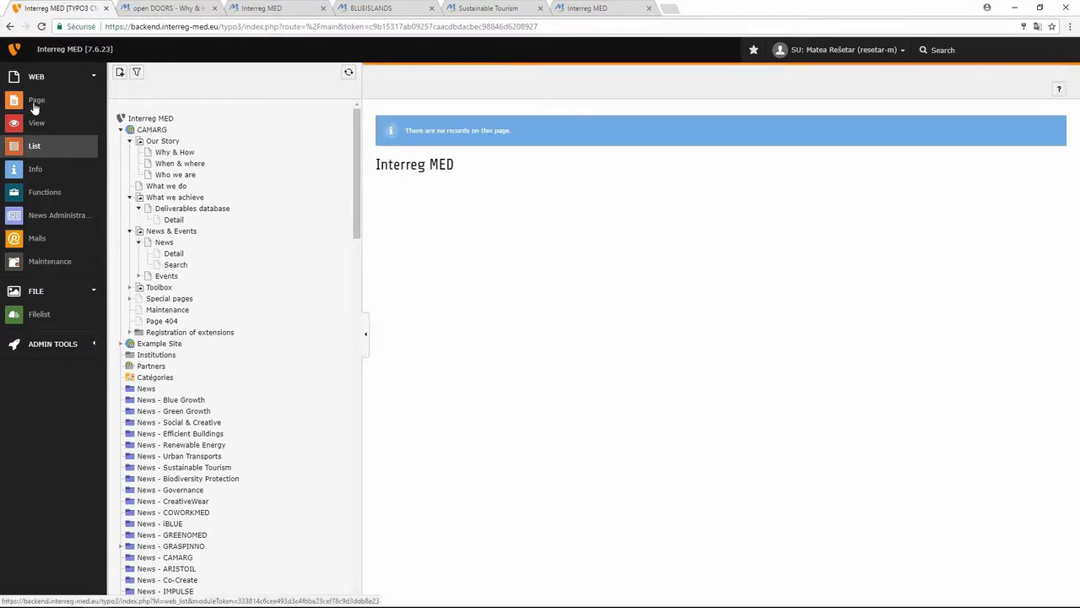
left_click(35, 102)
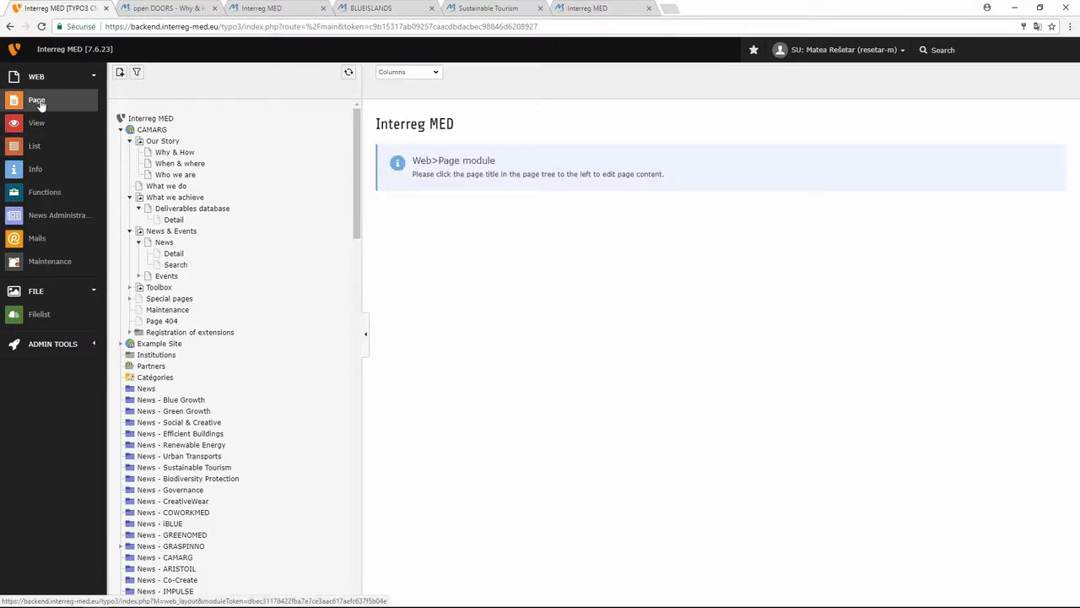
left_click(129, 141)
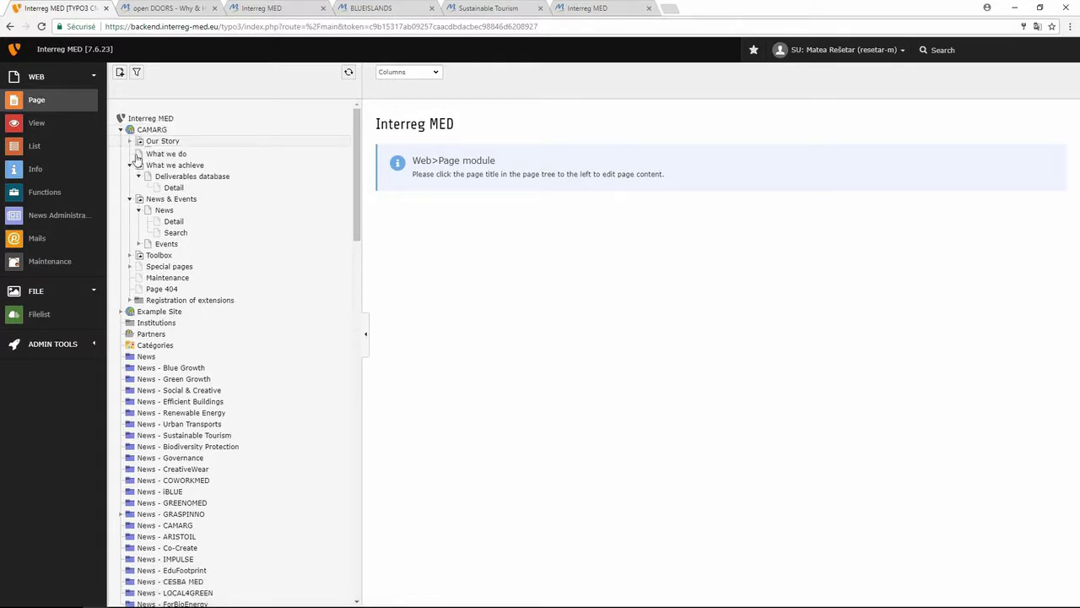
left_click(129, 163)
left_click(129, 175)
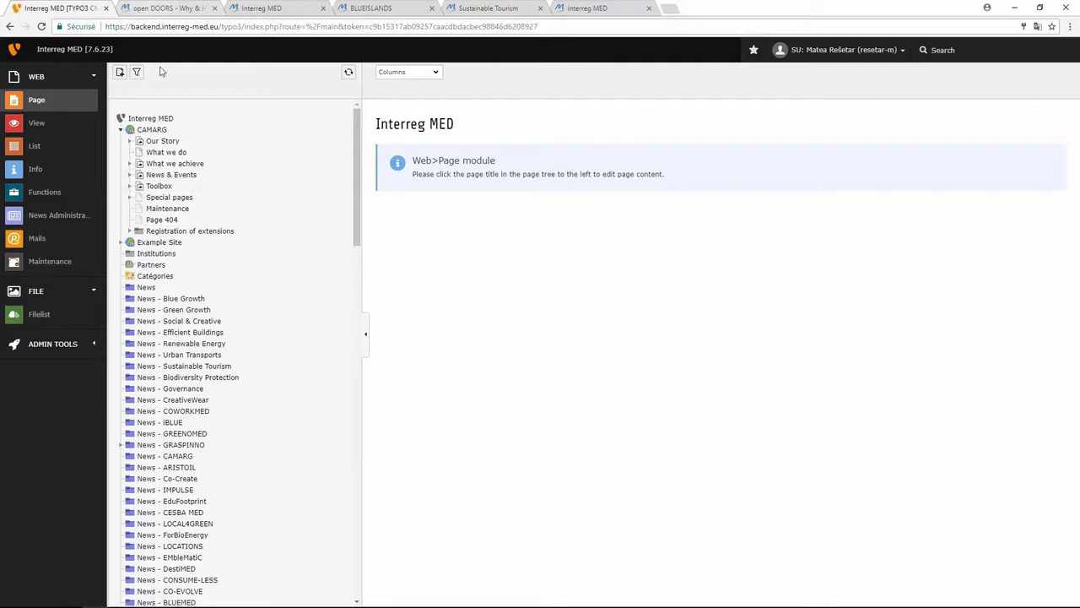
Step: Preview the CAMARG root page on the website and open the site's navigation menu to view its main entries
left_click(134, 131)
left_click(185, 135)
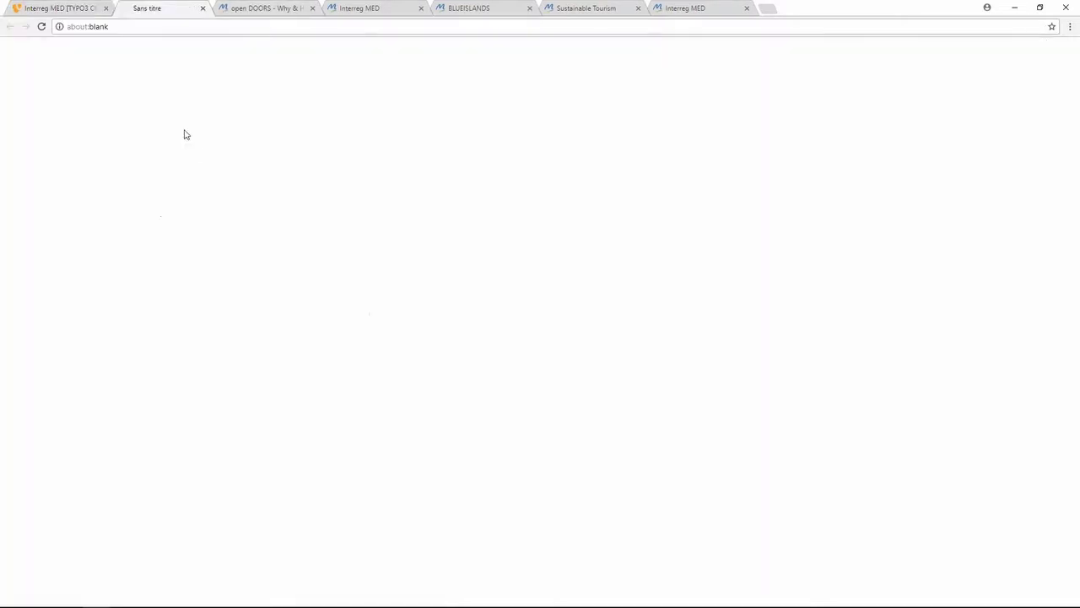
left_click(49, 7)
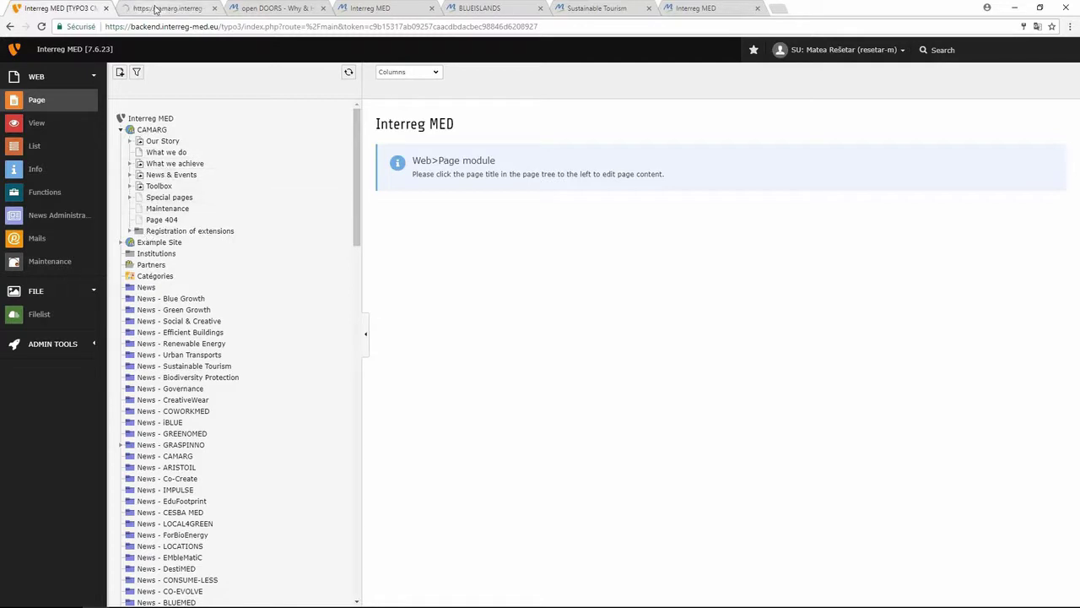
left_click(148, 9)
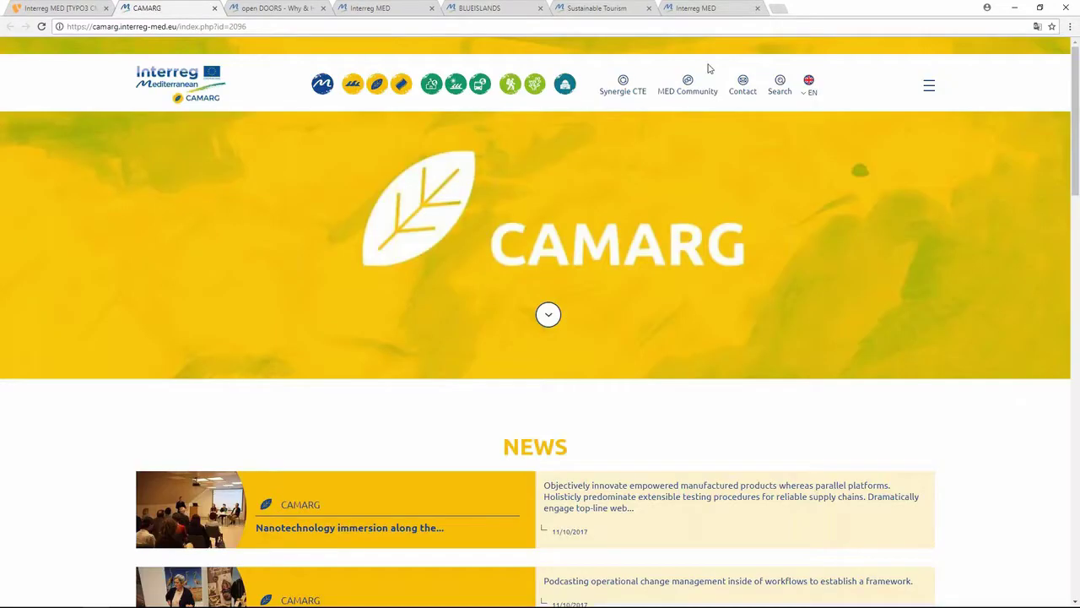
left_click(929, 85)
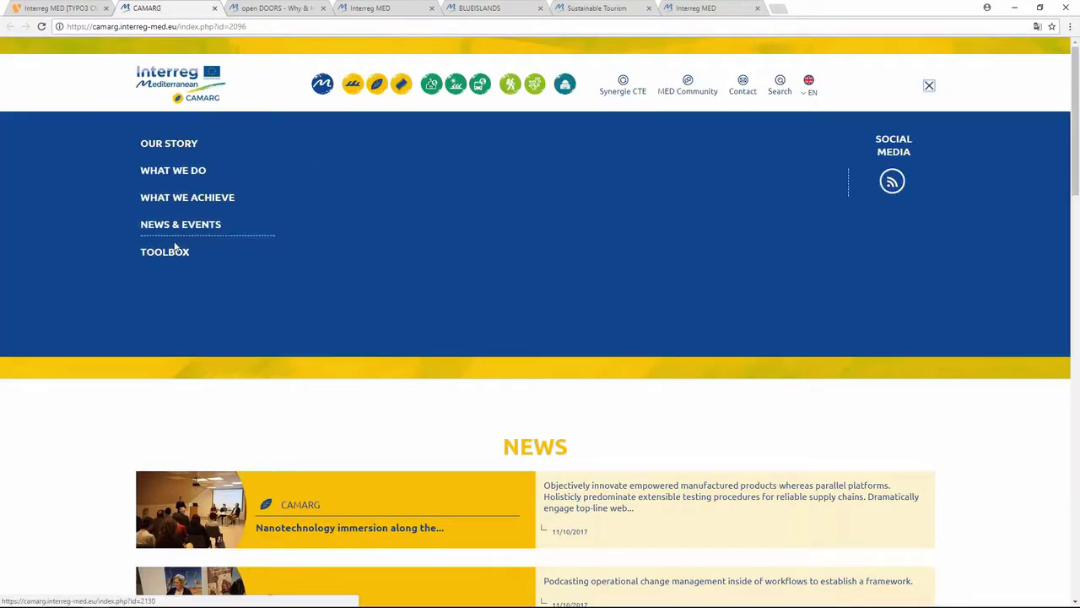
Step: Return to the TYPO3 backend and expand CAMARG's Registration of extensions folder, its Interface subfolder and Menu - Social Networks
left_click(19, 7)
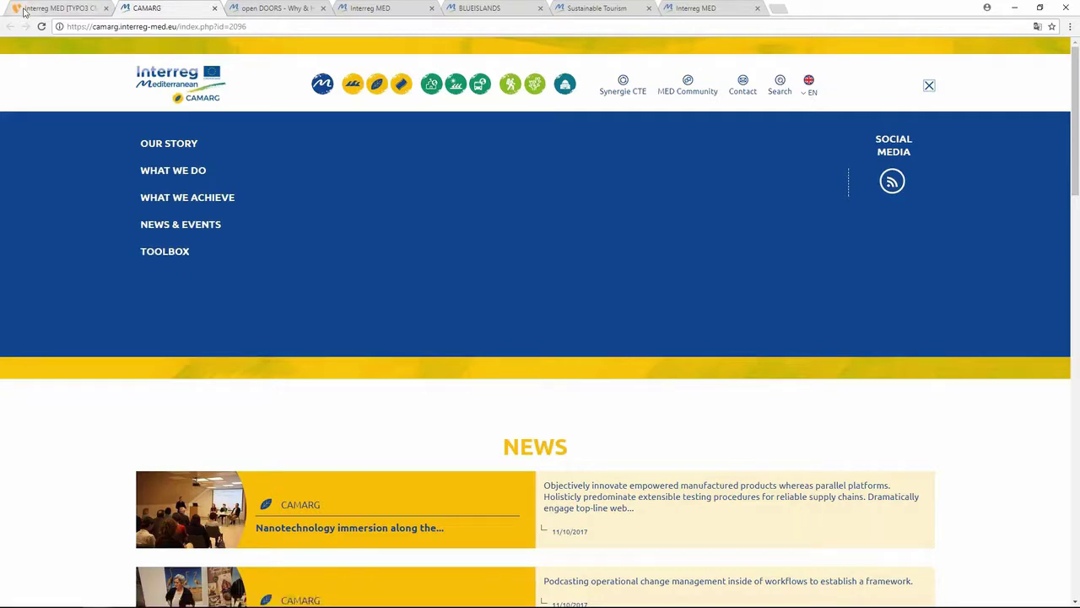
scroll(229, 194, "down", 1)
scroll(226, 196, "down", 2)
scroll(203, 207, "up", 3)
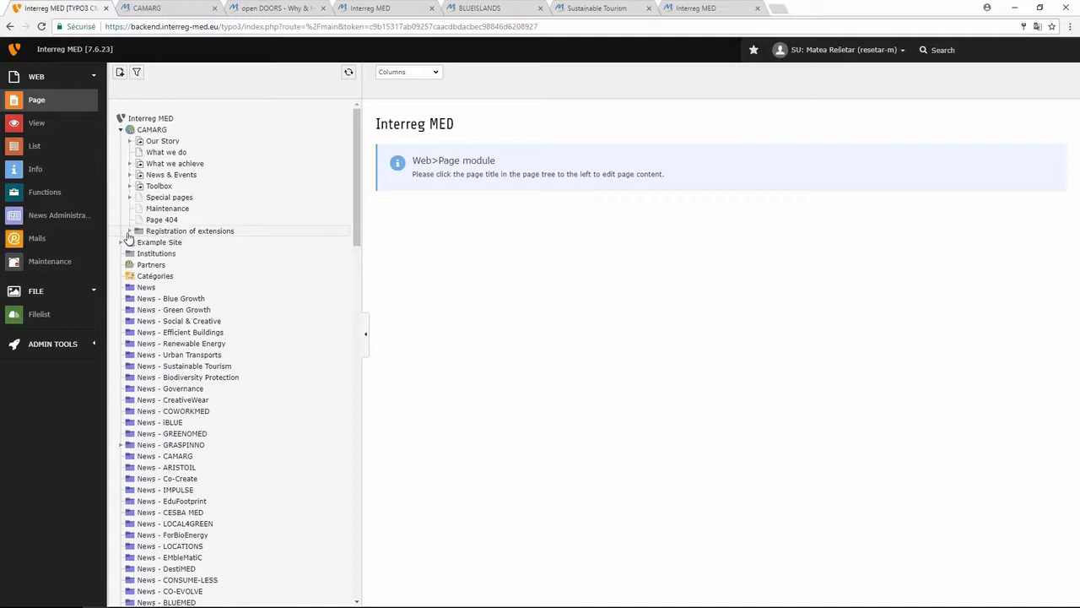
left_click(129, 231)
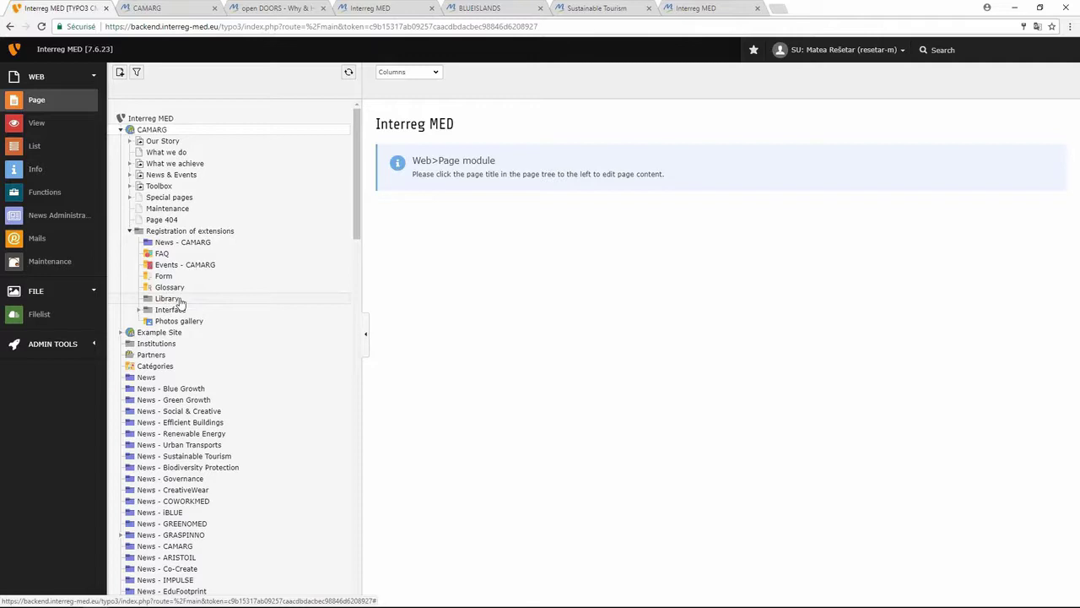
left_click(139, 312)
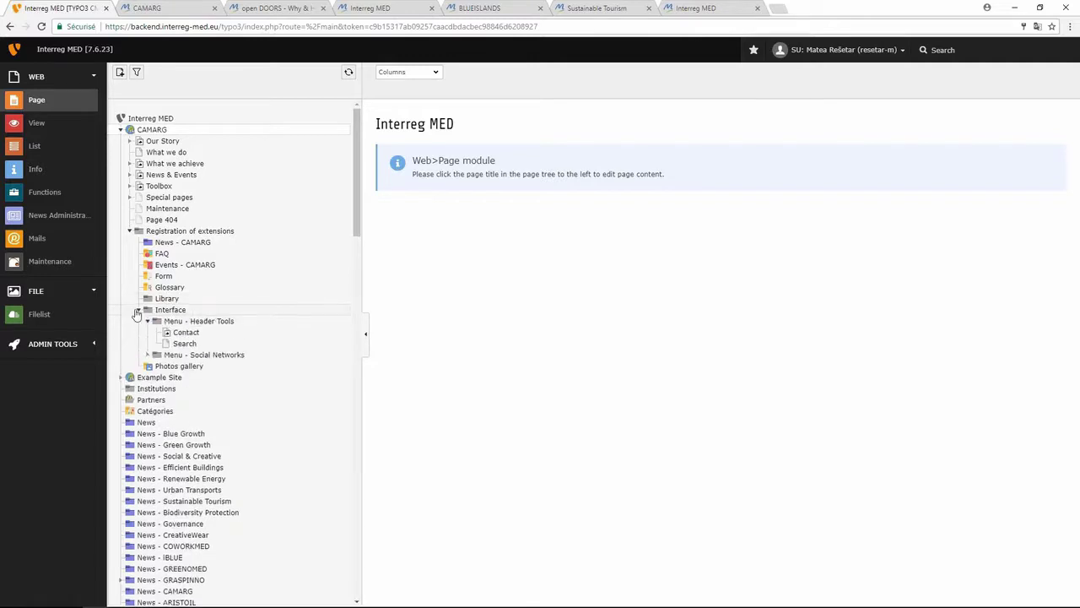
left_click(149, 355)
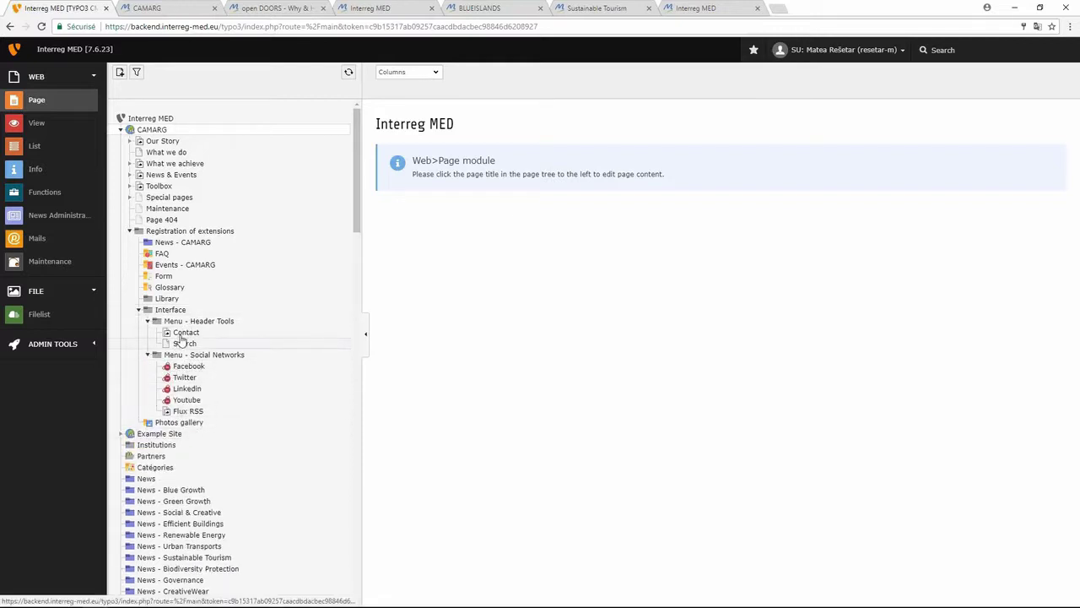
Step: Compare the header tools and social media links on the CAMARG website with the Interface menu folders in the page tree
left_click(152, 7)
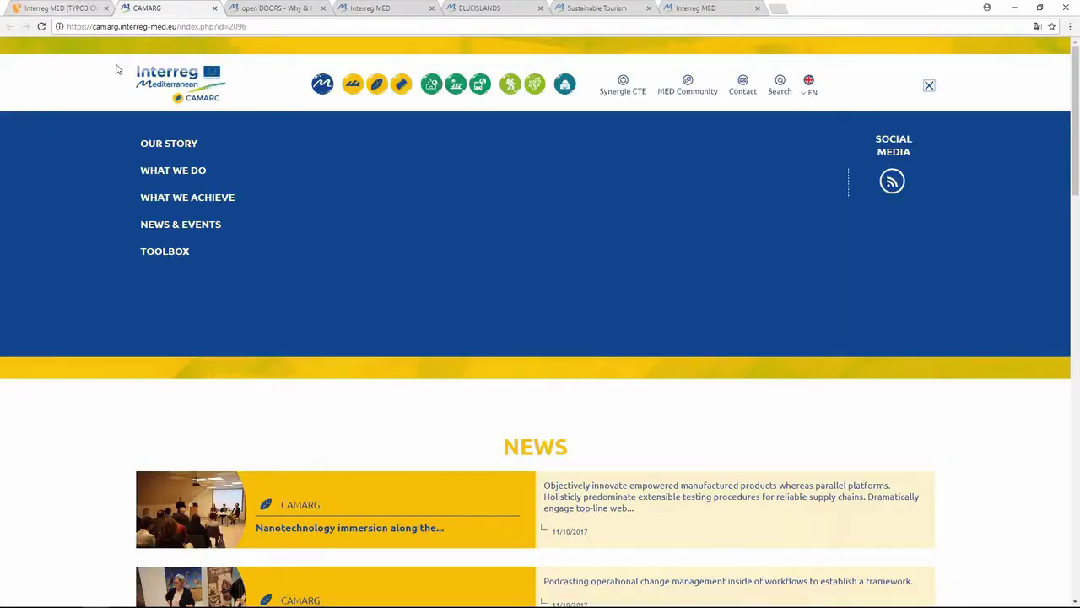
left_click(44, 7)
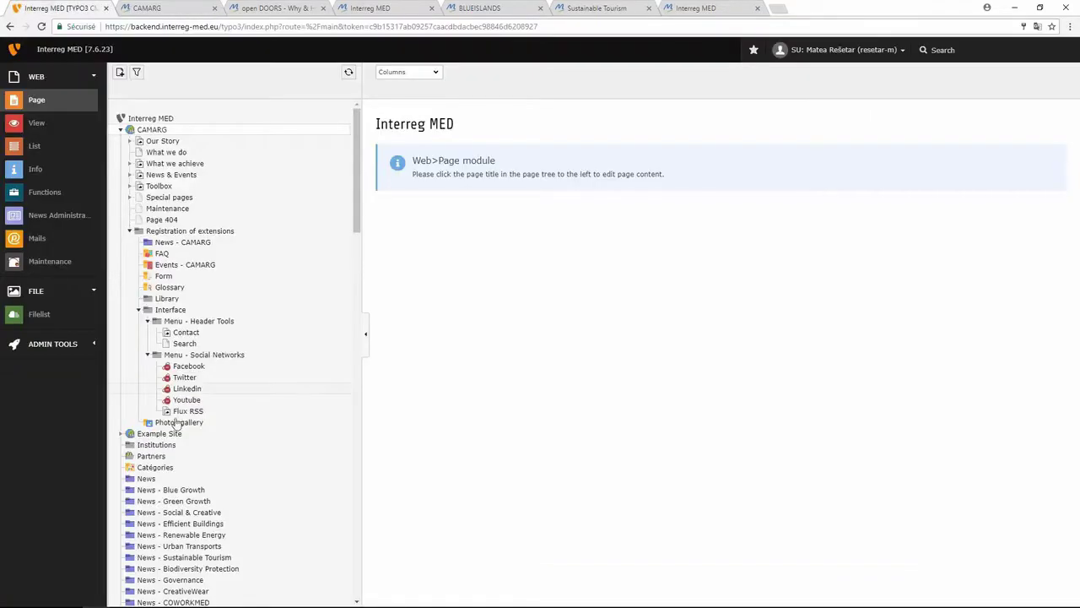
left_click(152, 7)
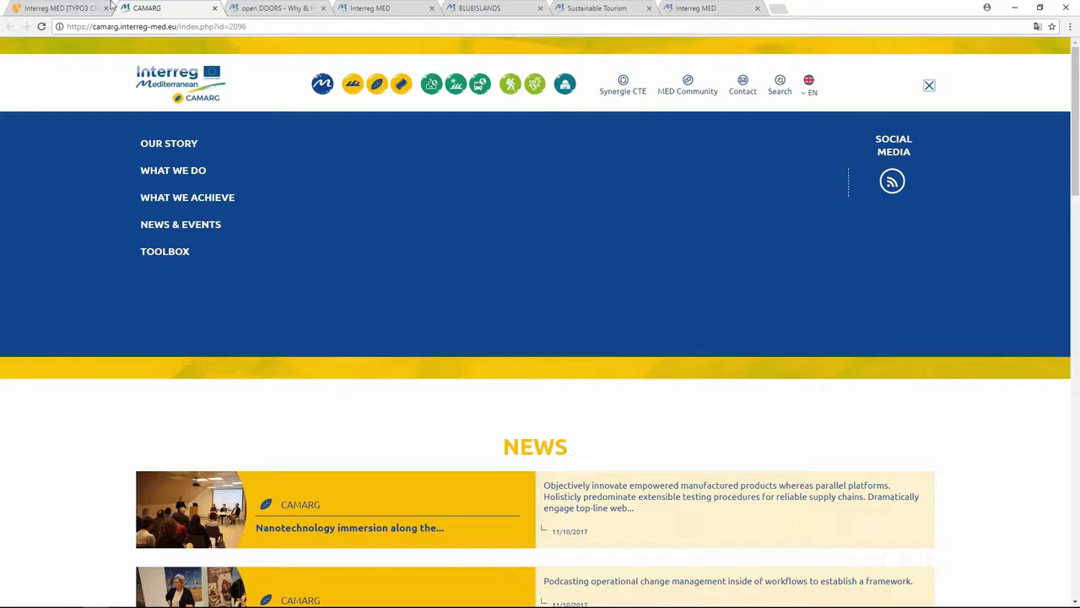
left_click(63, 7)
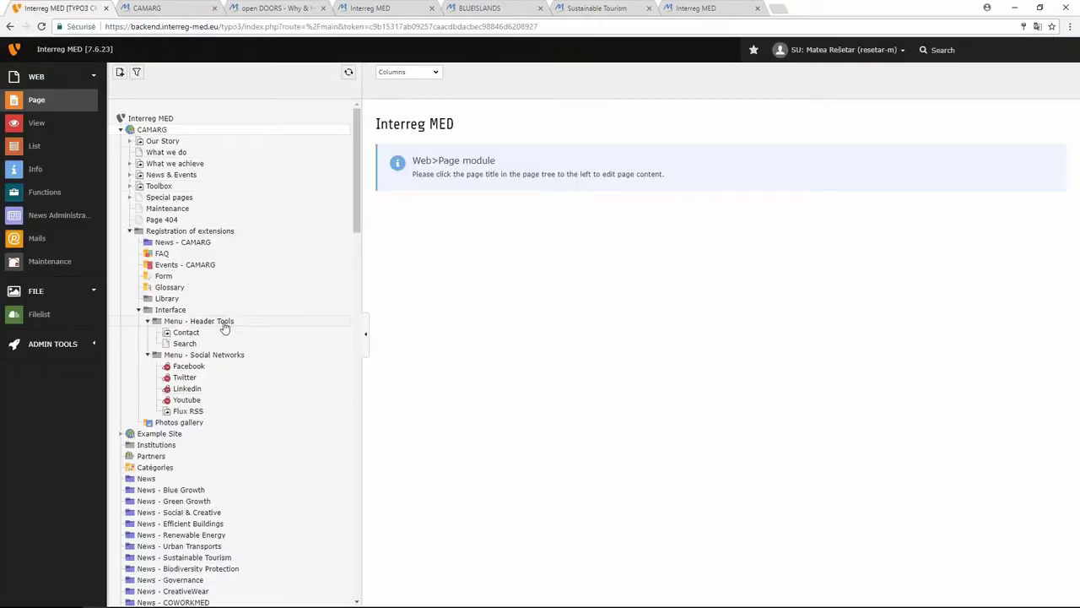
left_click(166, 9)
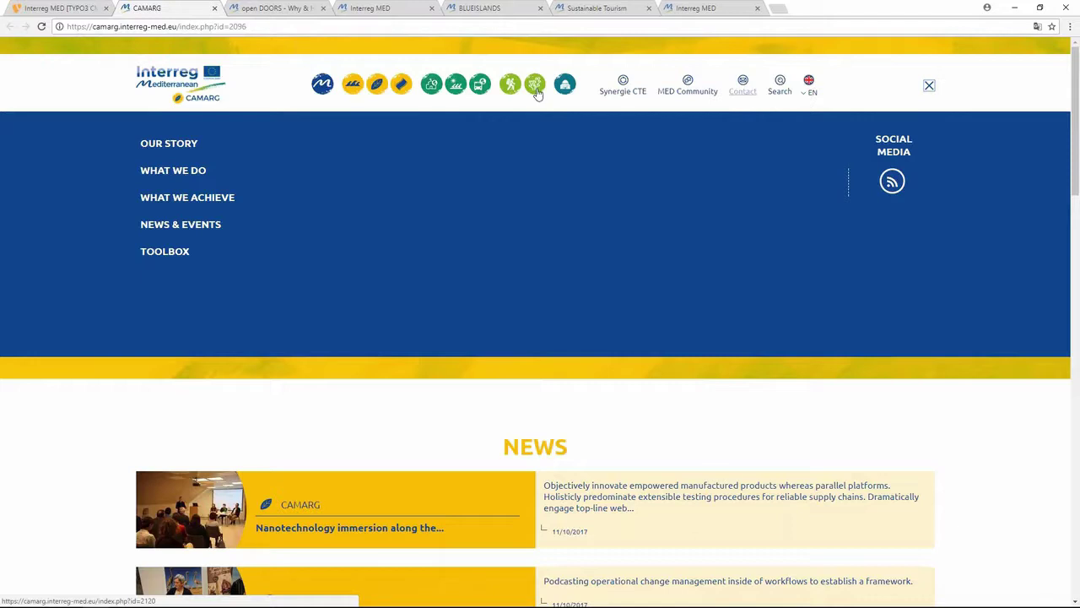
left_click(55, 9)
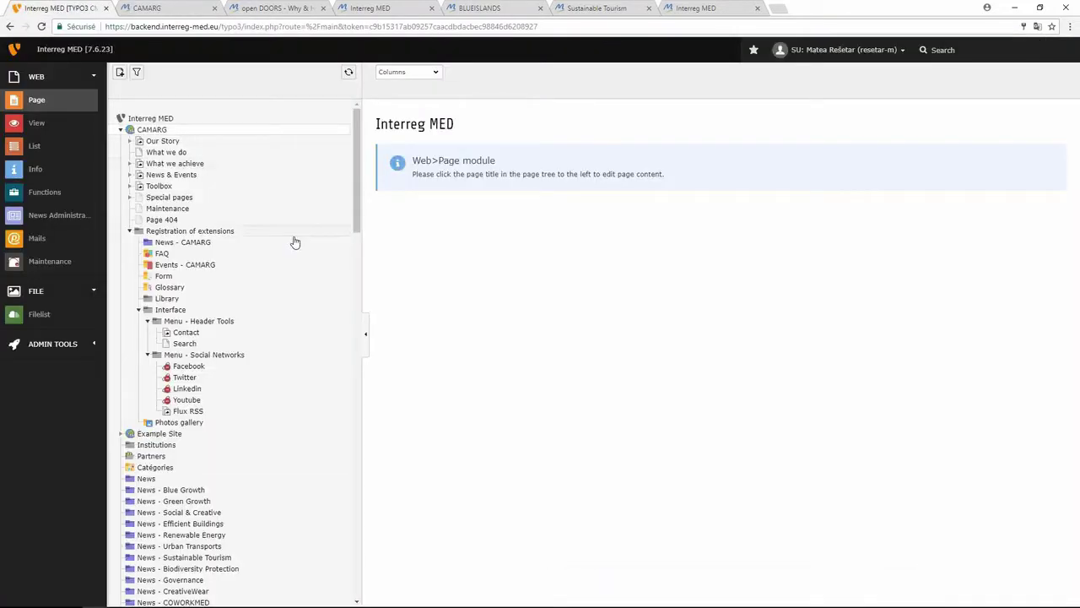
Step: Expand Example Site and its Content examples page in the page tree and look over the available example pages
scroll(295, 239, "down", 1)
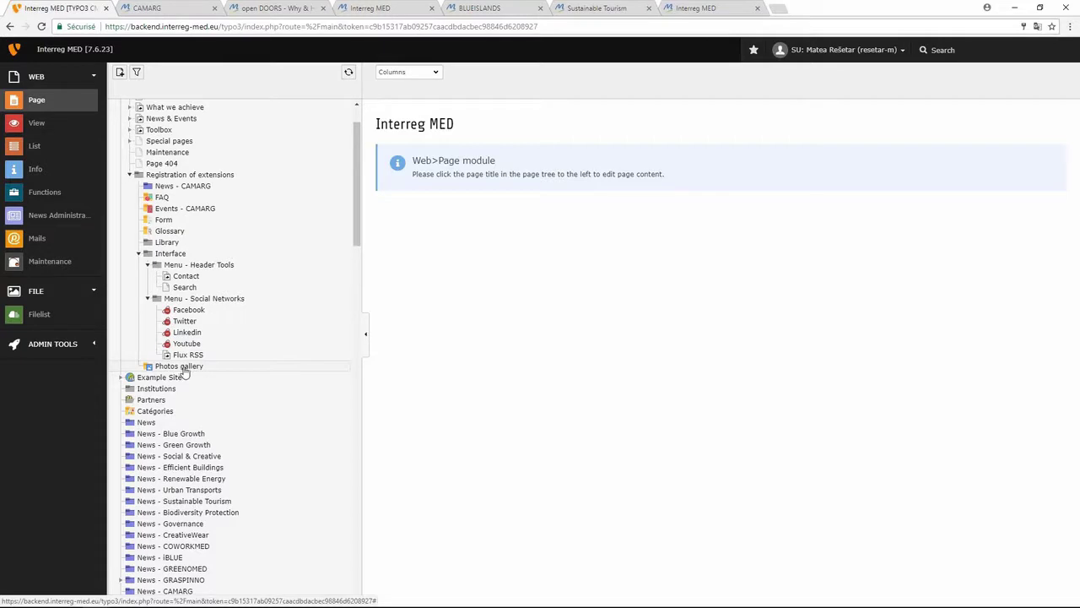
scroll(232, 357, "down", 2)
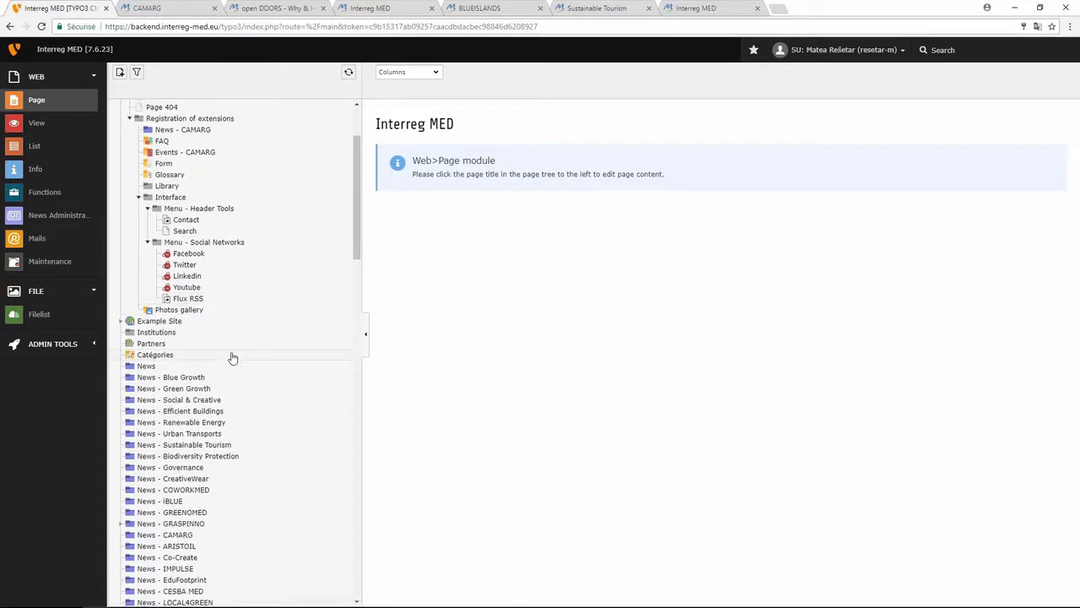
left_click(120, 320)
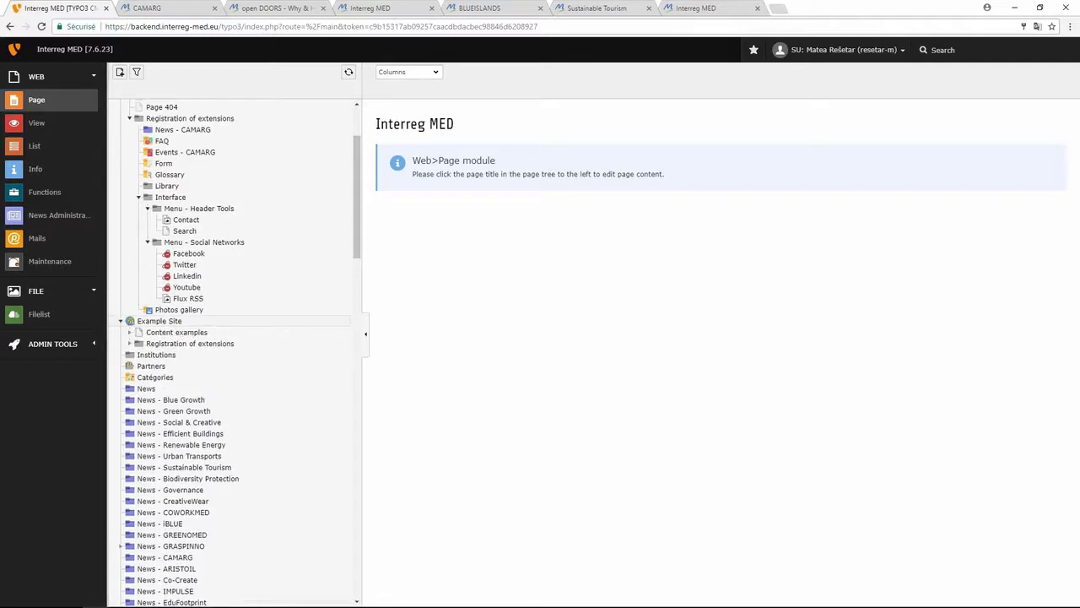
left_click(130, 334)
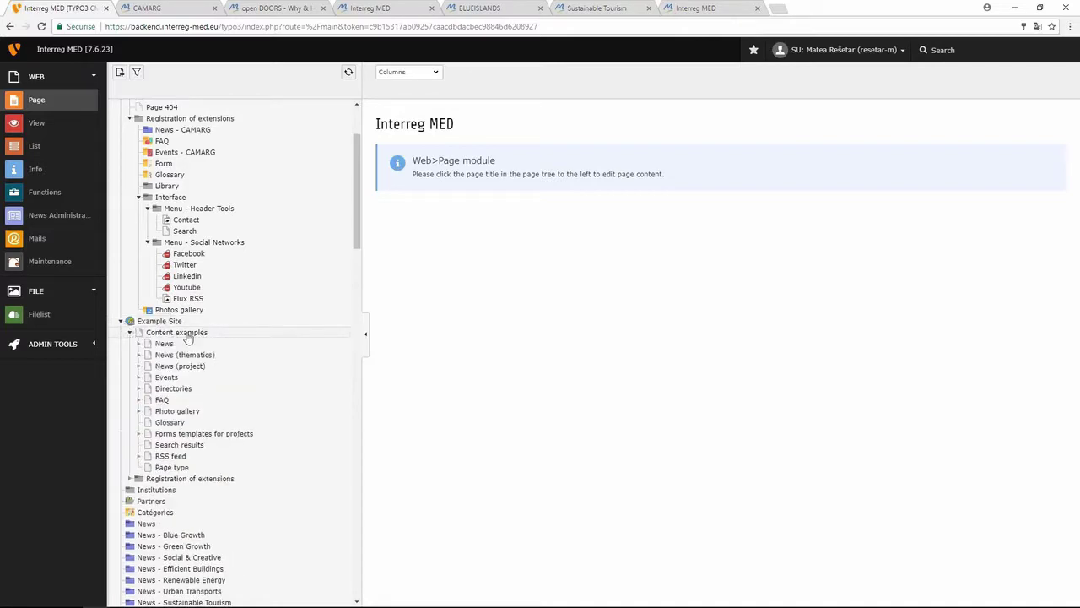
scroll(220, 348, "down", 1)
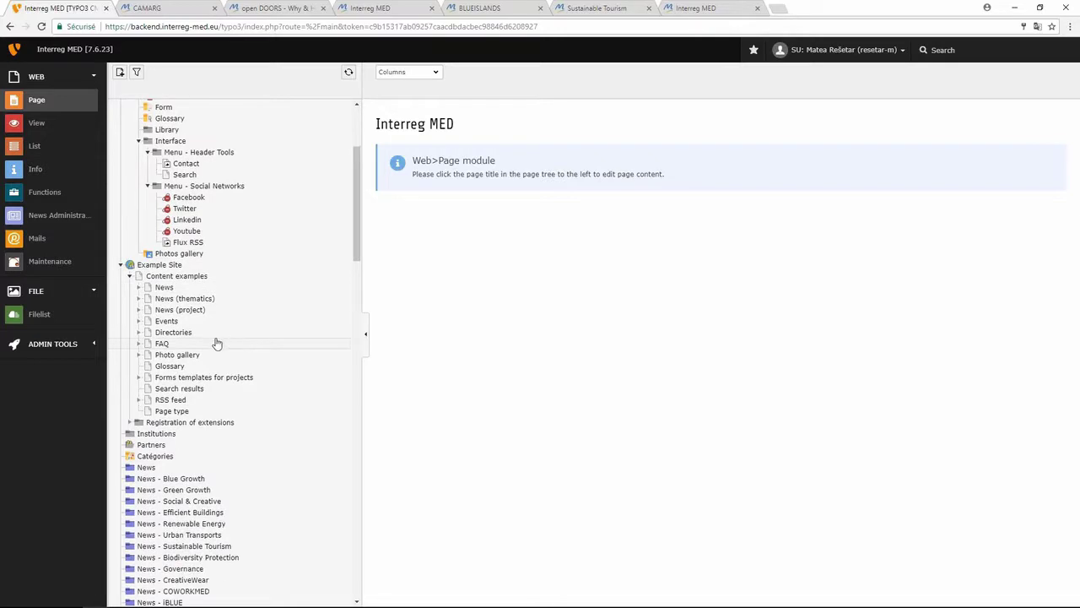
scroll(223, 340, "up", 1)
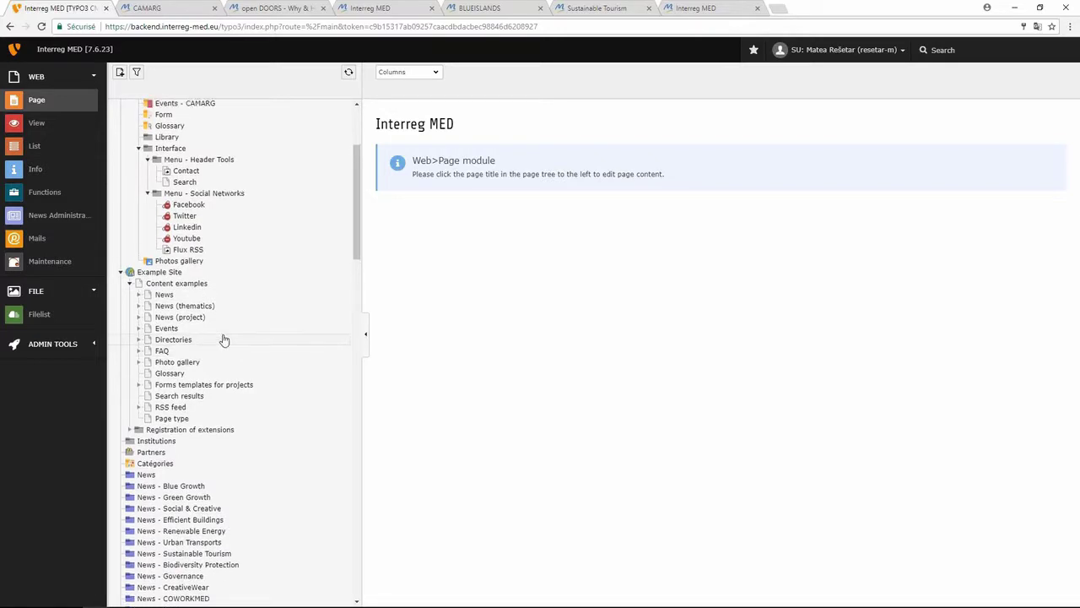
scroll(224, 339, "up", 3)
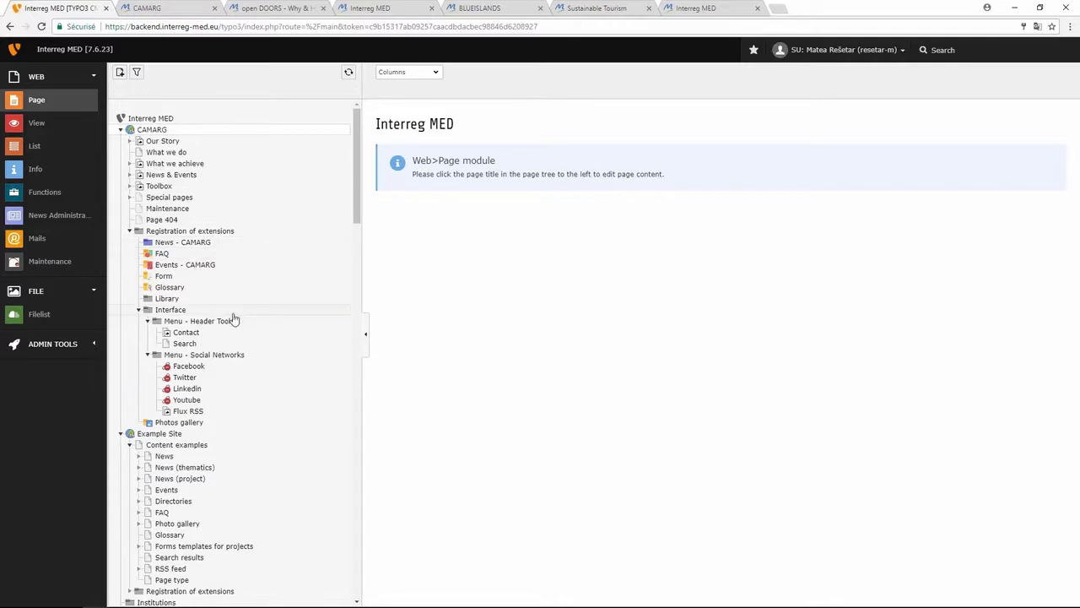
scroll(230, 317, "down", 3)
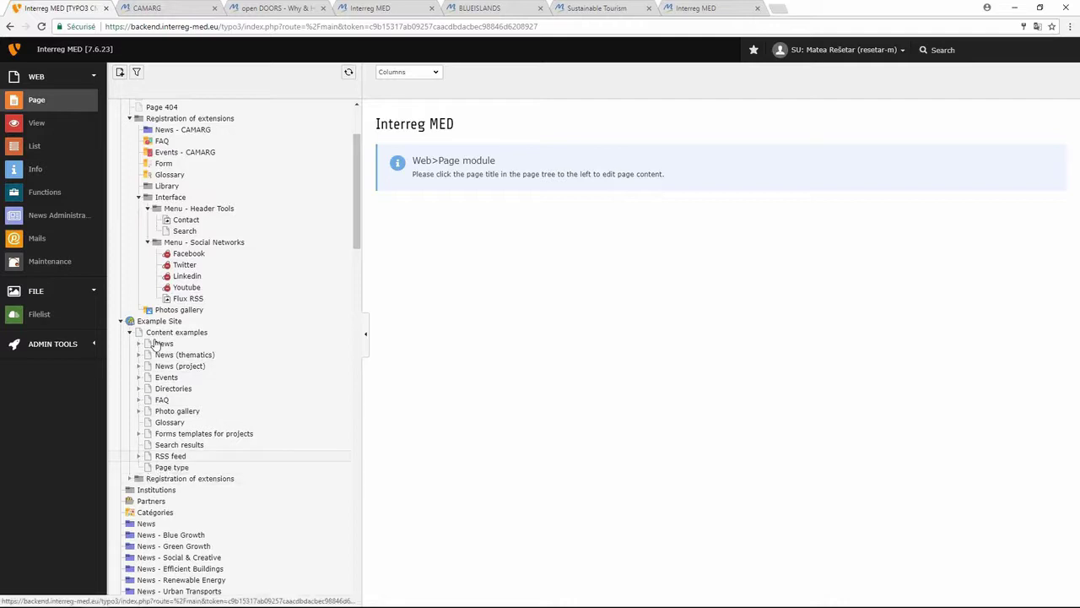
Step: Look at the subpages of Directories and Photo gallery under Content examples, collapsing each branch again
left_click(139, 389)
left_click(139, 389)
left_click(139, 411)
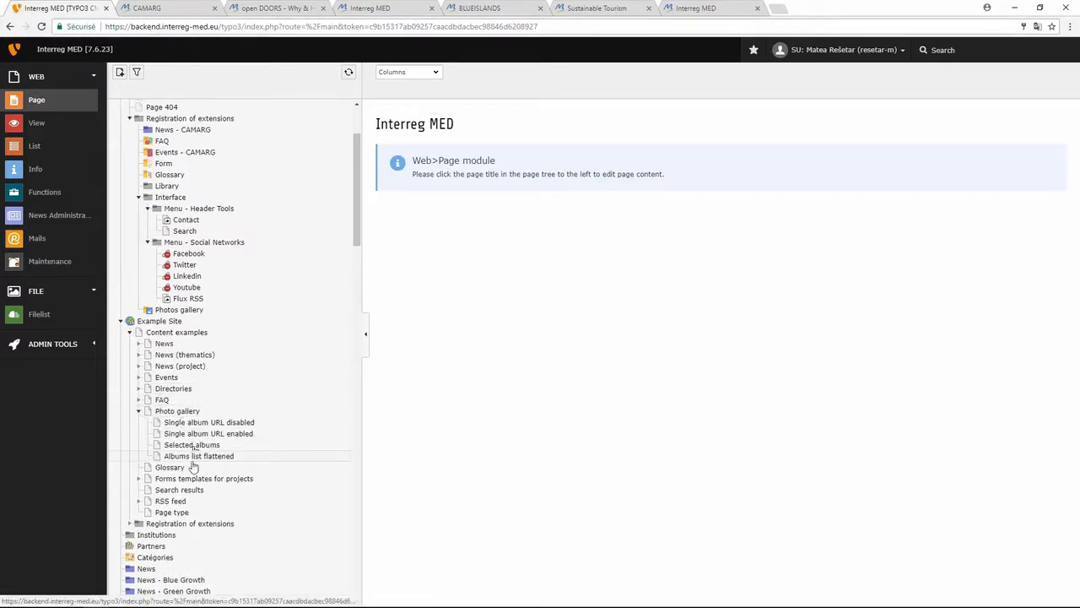
left_click(139, 411)
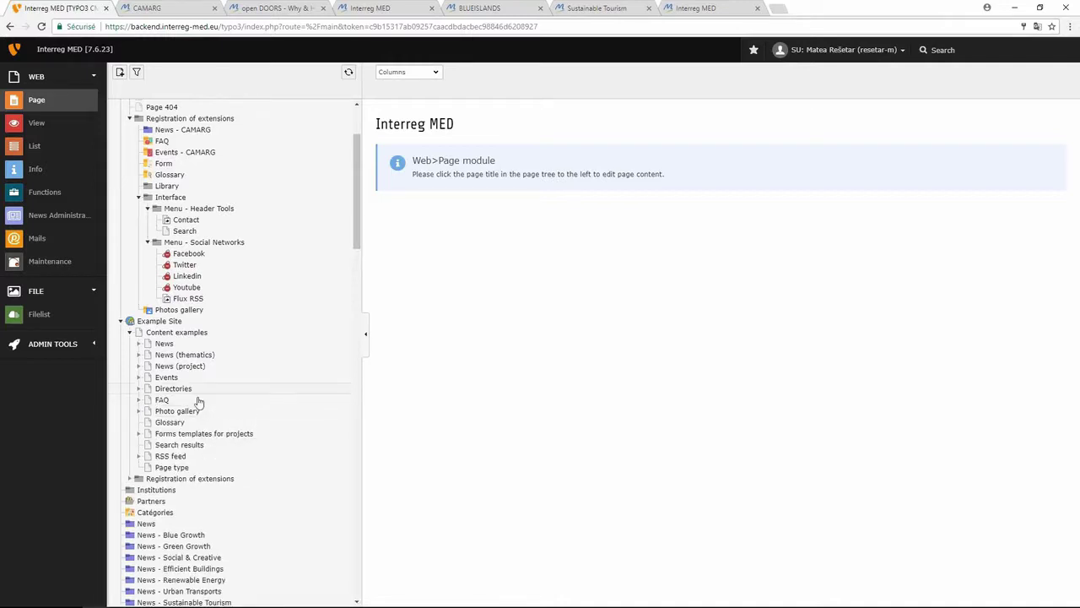
Step: Open the Page type example page under Content examples, preview it on the website and examine its content elements
scroll(195, 387, "down", 2)
scroll(194, 387, "down", 1)
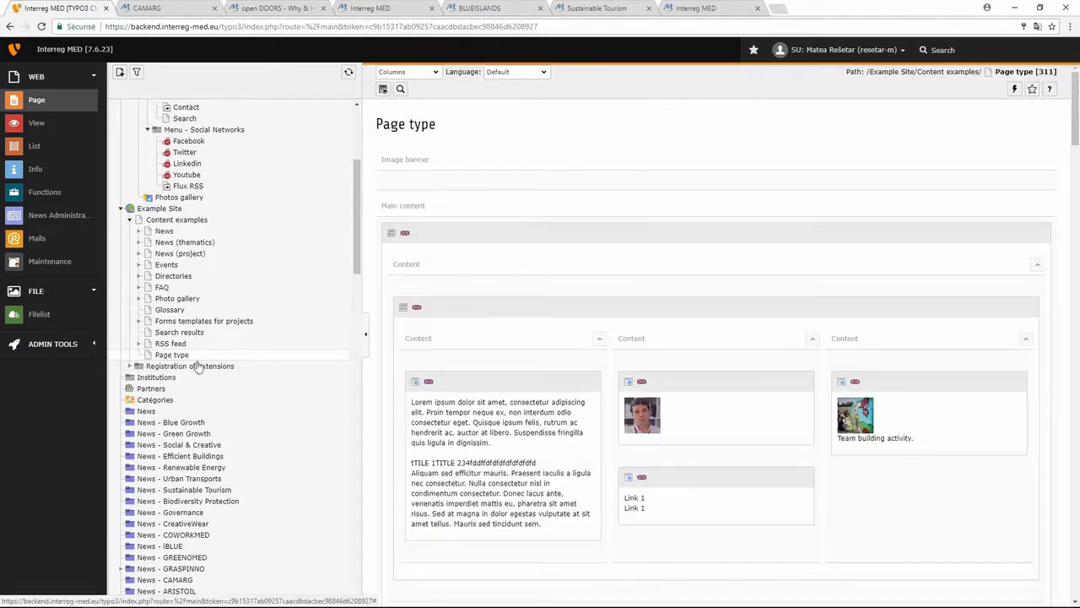
right_click(194, 361)
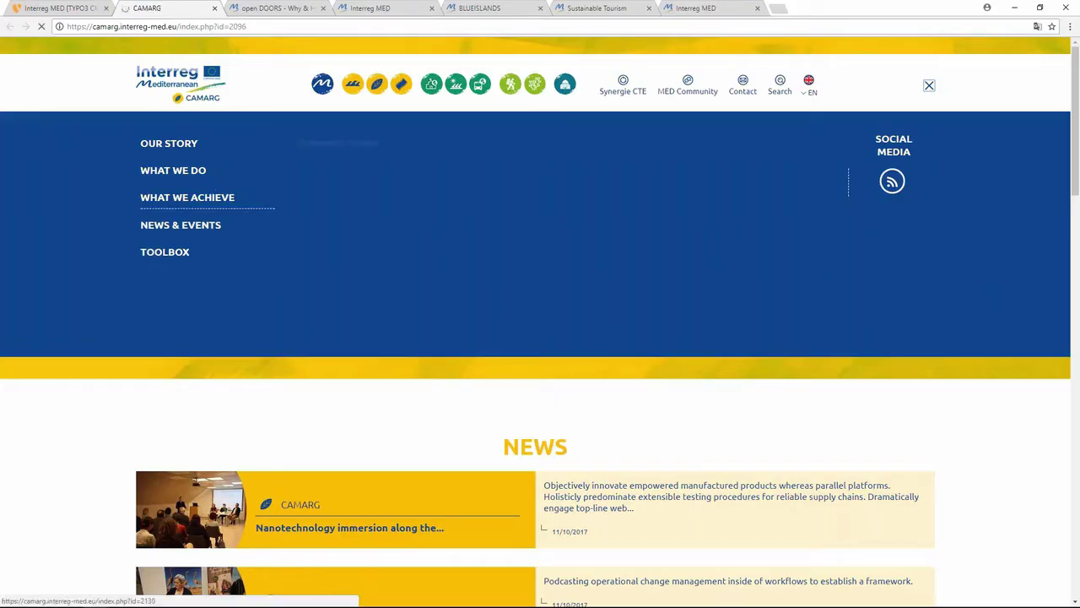
mouse_move(221, 226)
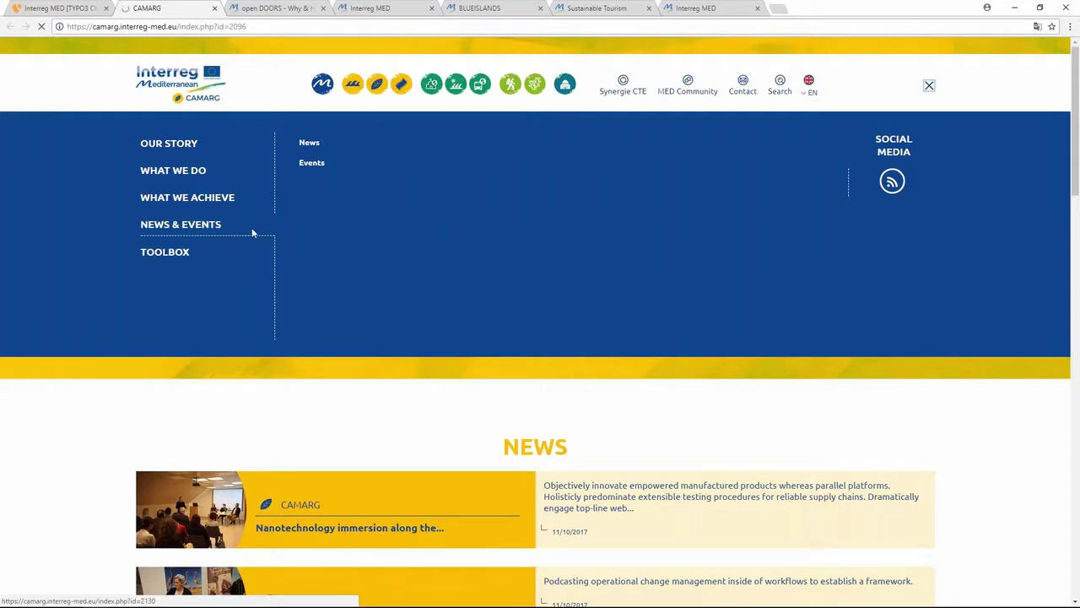
mouse_move(259, 239)
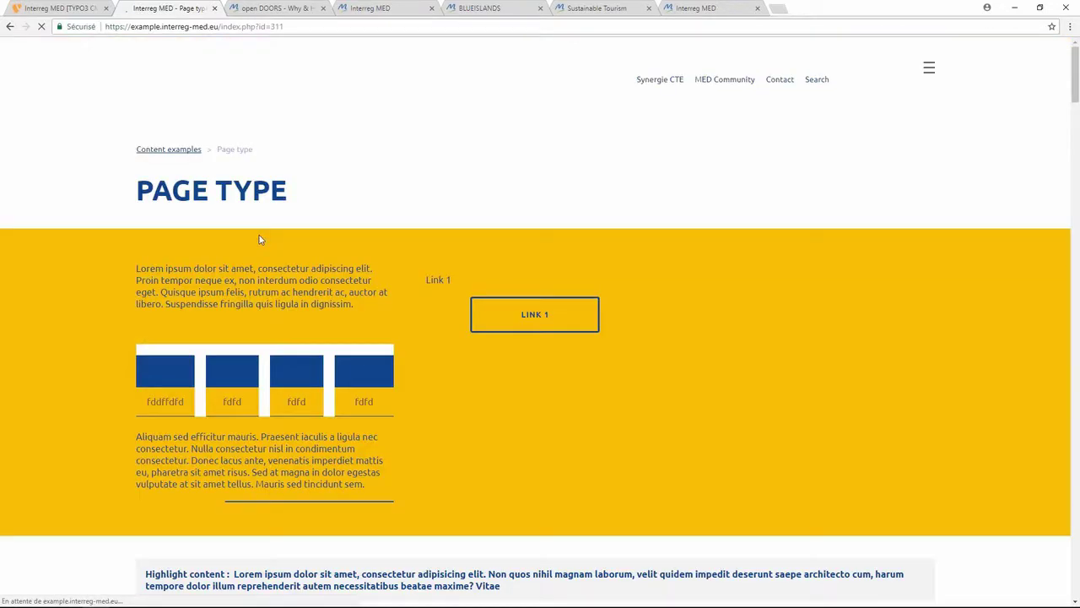
scroll(383, 254, "down", 2)
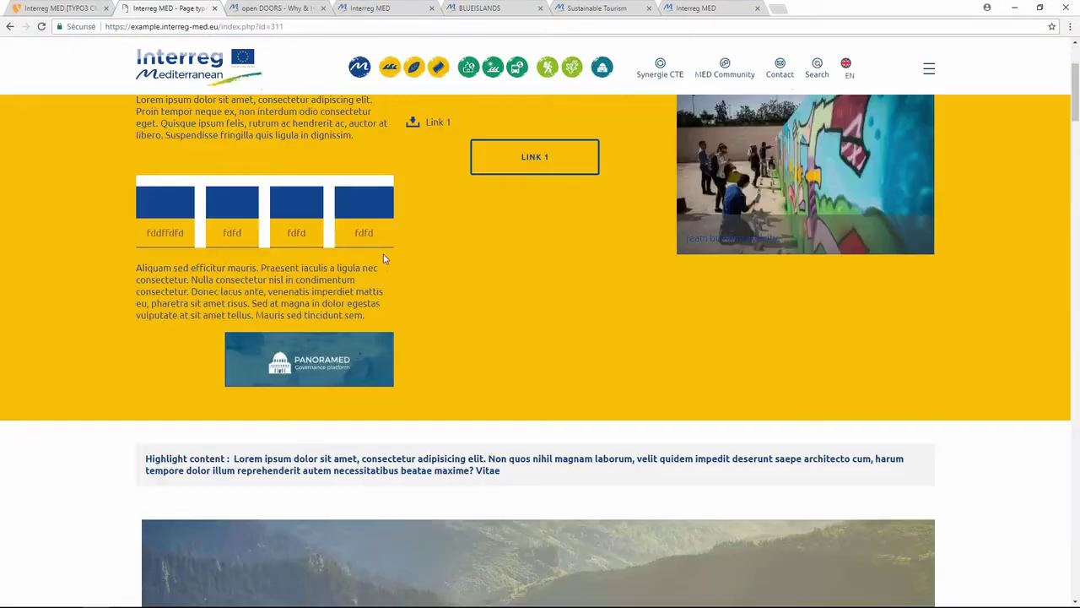
scroll(383, 258, "down", 3)
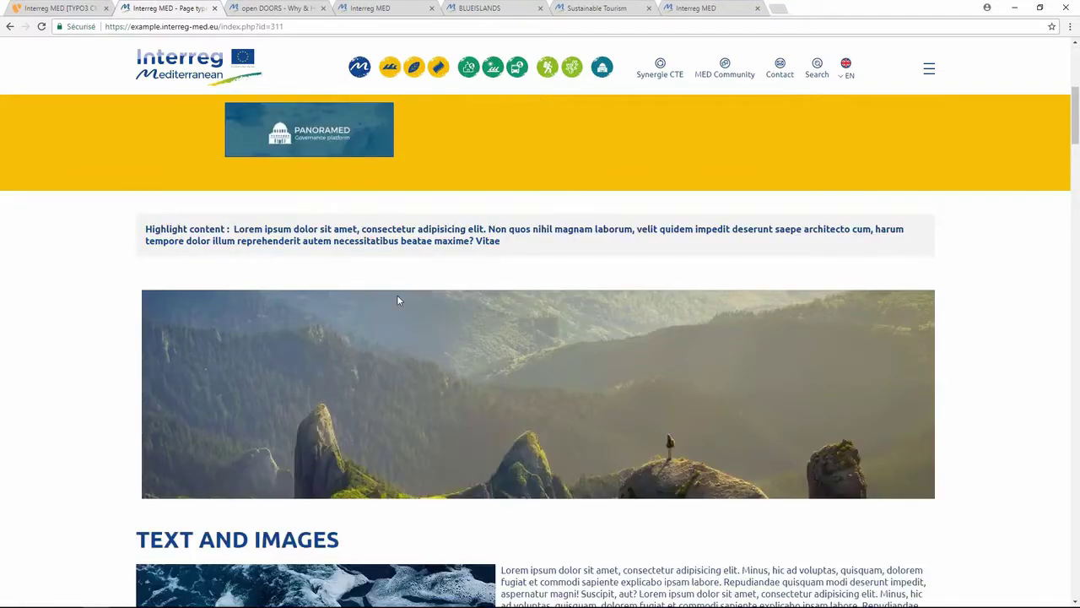
Step: Examine the Page type preview from the highlight content through titles, lists, tables and charts down to the two-column layouts
scroll(396, 295, "down", 2)
scroll(399, 298, "down", 15)
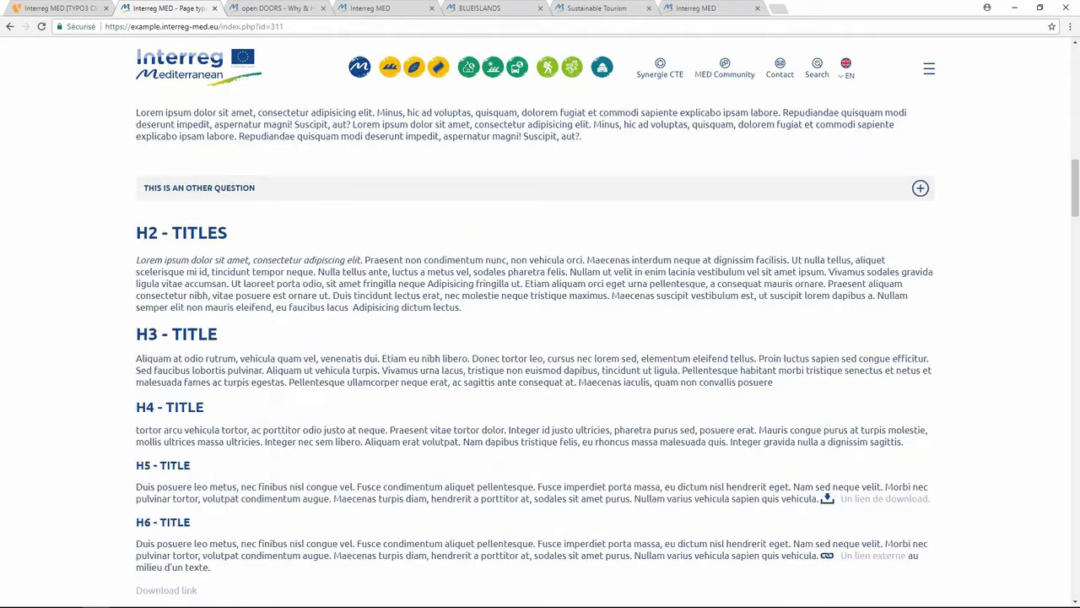
scroll(396, 292, "down", 2)
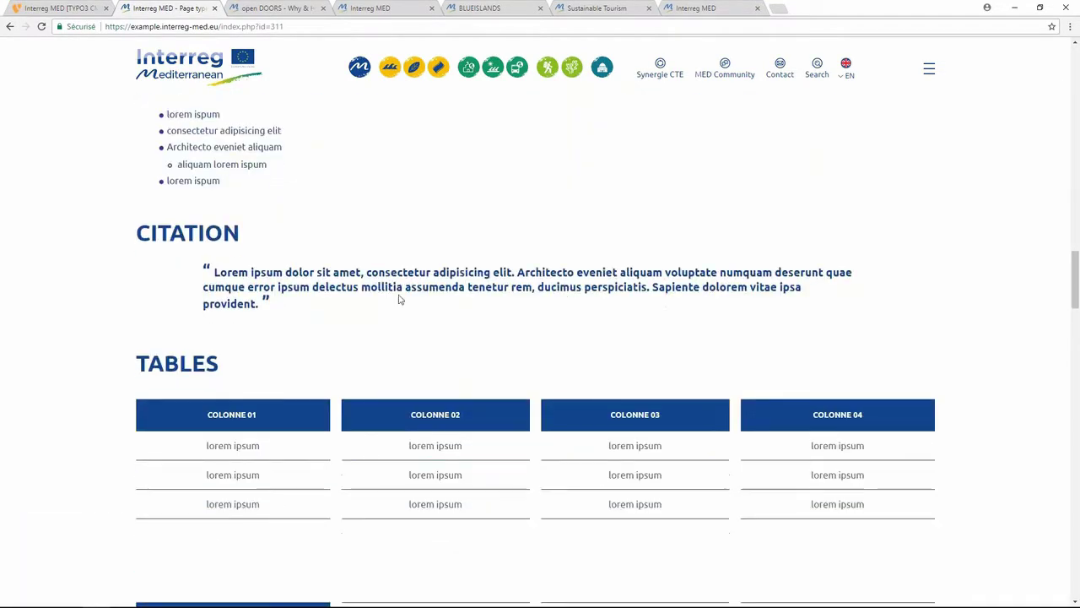
scroll(397, 292, "down", 4)
scroll(397, 293, "down", 4)
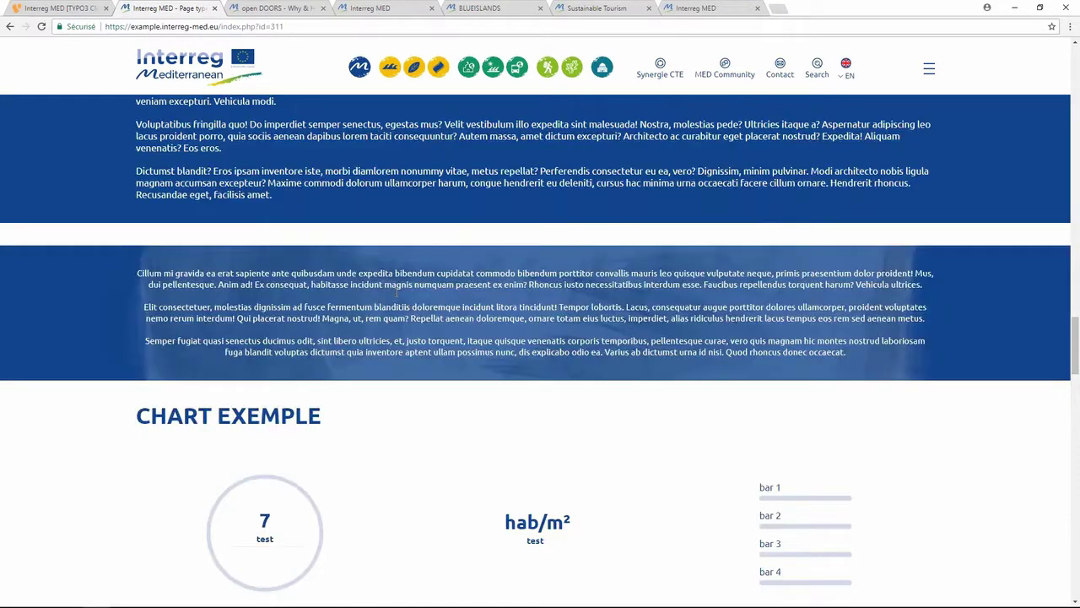
scroll(396, 292, "down", 4)
scroll(398, 300, "down", 3)
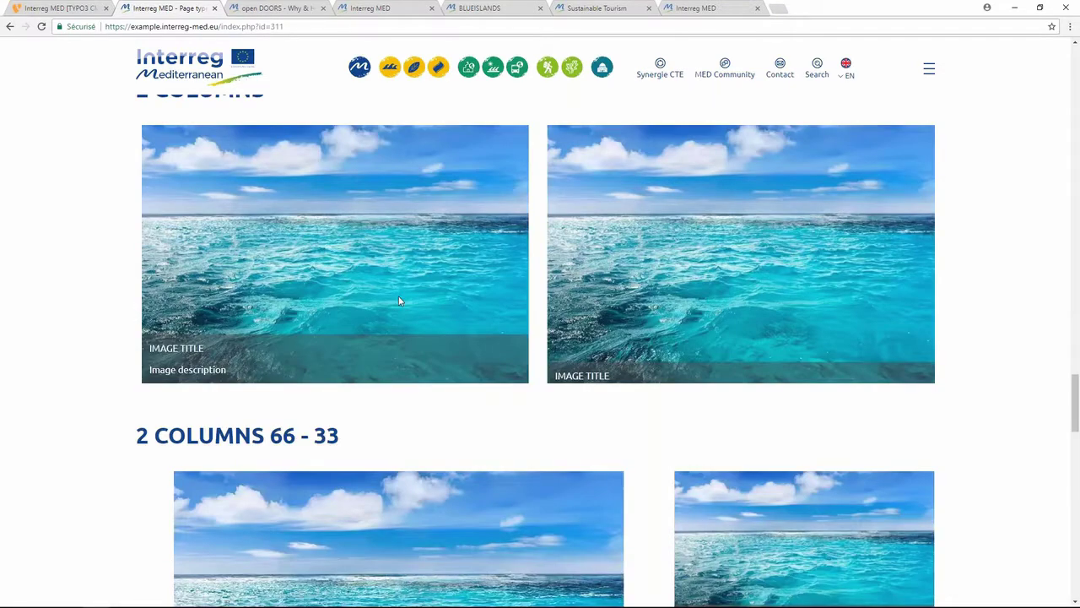
scroll(472, 308, "down", 1)
Step: Switch to the TYPO3 backend and compare the Page type page's content elements with the website preview
left_click(63, 9)
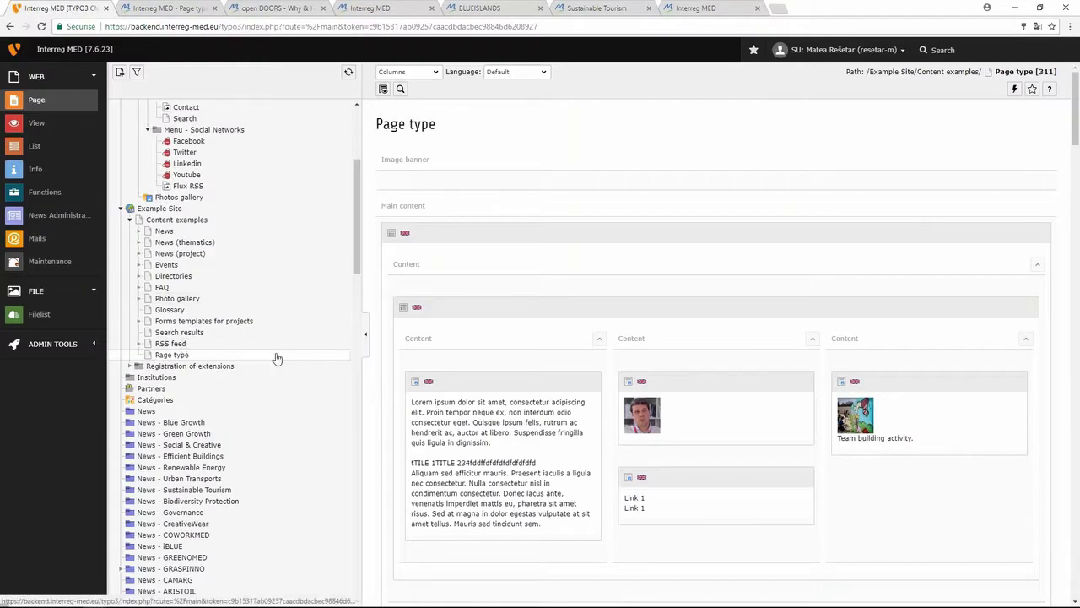
scroll(716, 337, "down", 1)
scroll(680, 351, "down", 12)
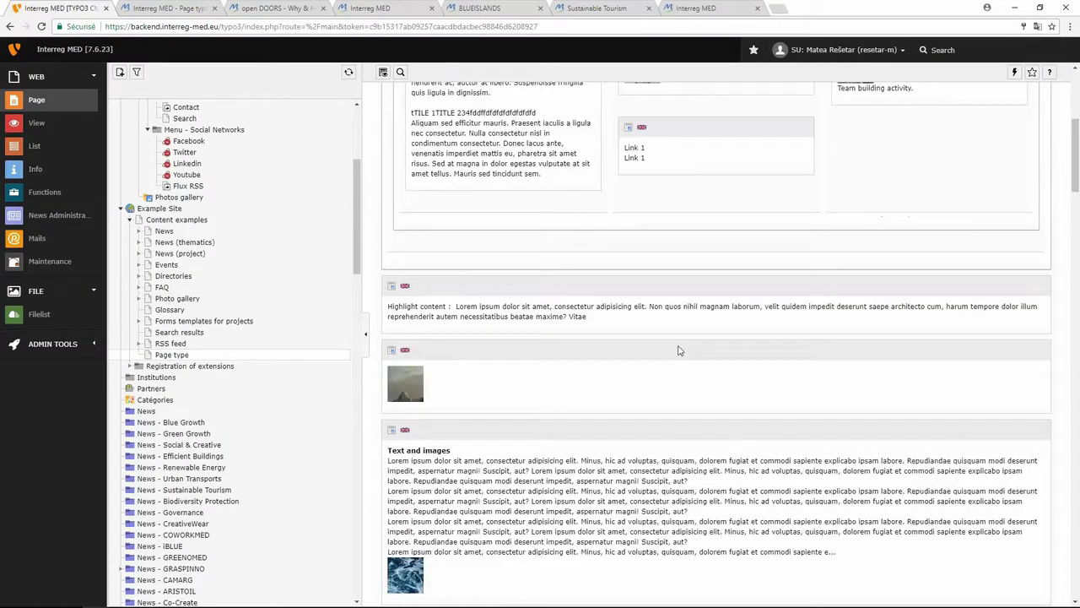
scroll(513, 186, "down", 3)
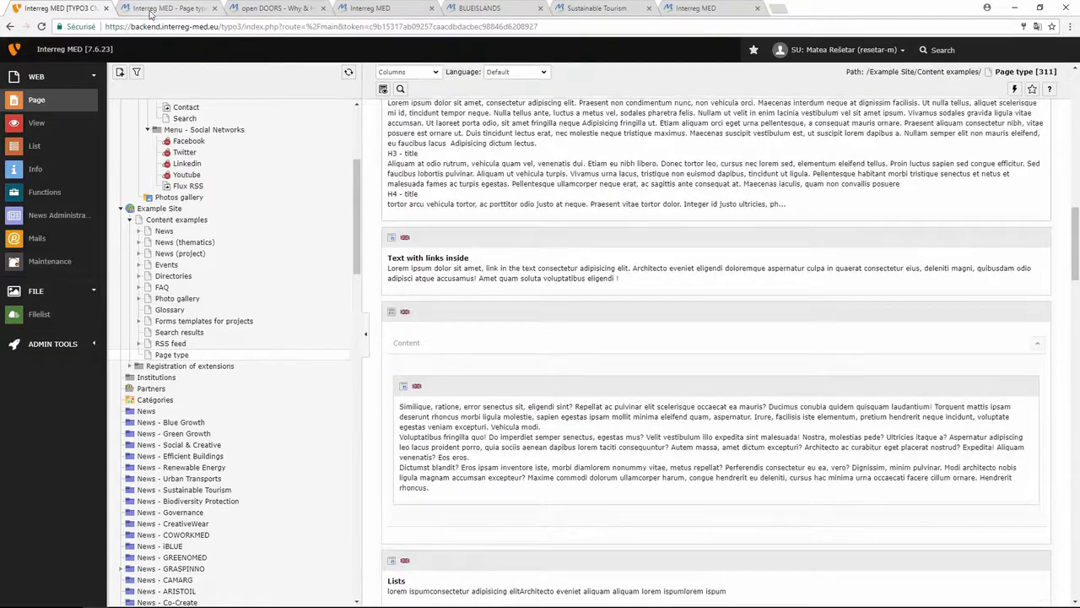
Step: Return to the website preview and examine the remaining column layouts, the Bloc library and the FAQ section
left_click(149, 11)
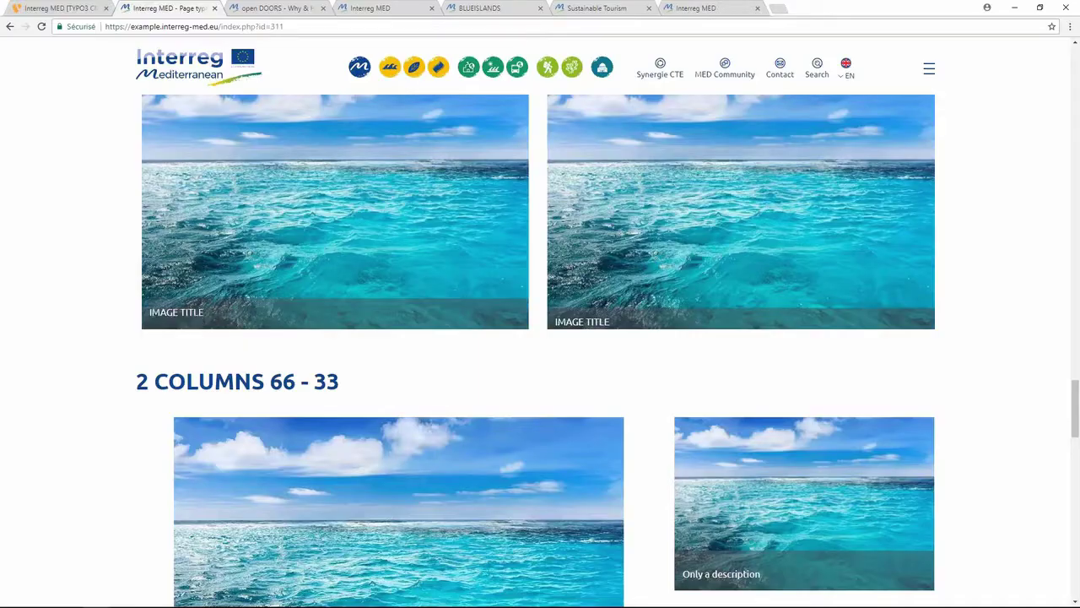
scroll(422, 278, "down", 3)
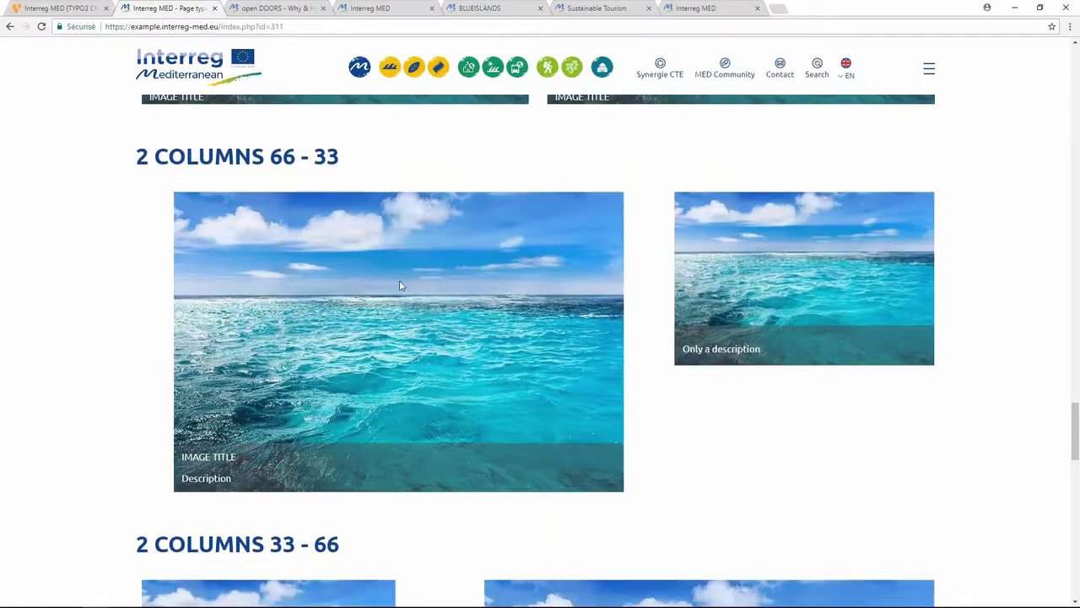
scroll(400, 284, "up", 1)
scroll(400, 282, "down", 15)
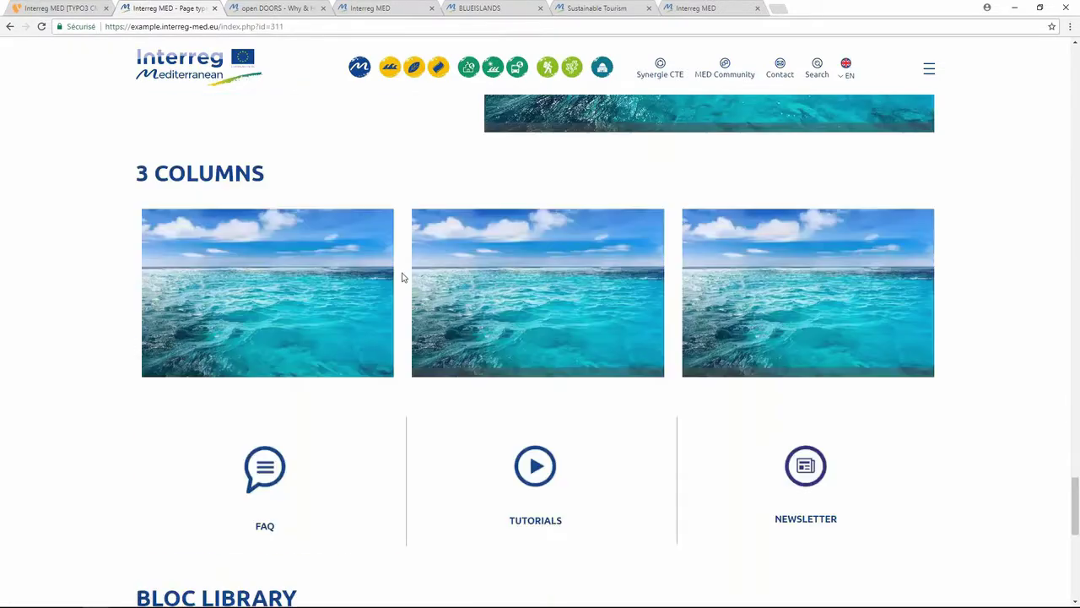
scroll(401, 277, "up", 4)
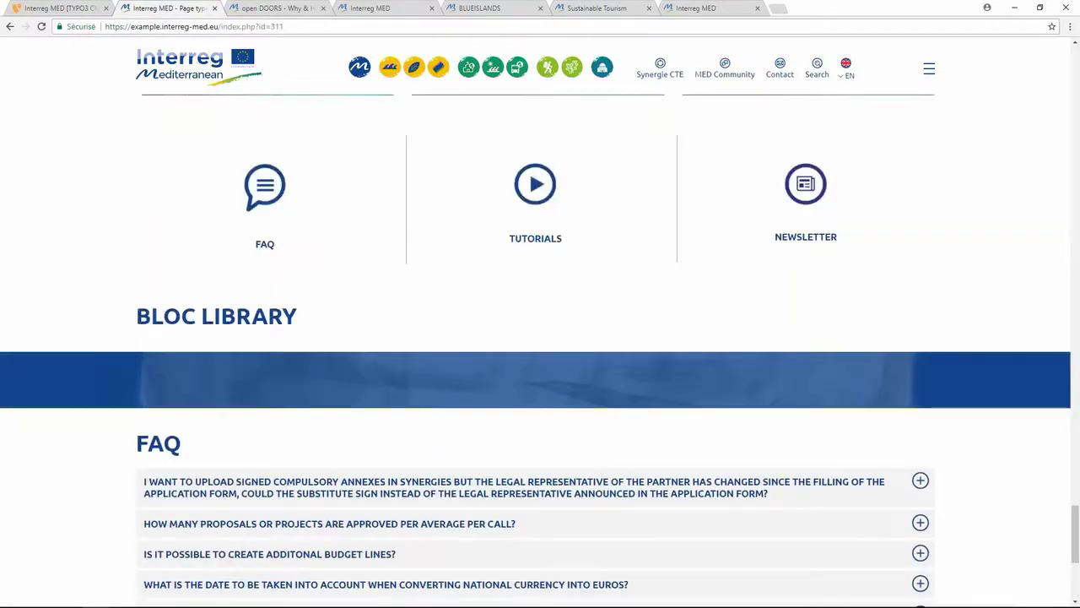
scroll(614, 260, "down", 3)
scroll(297, 217, "up", 4)
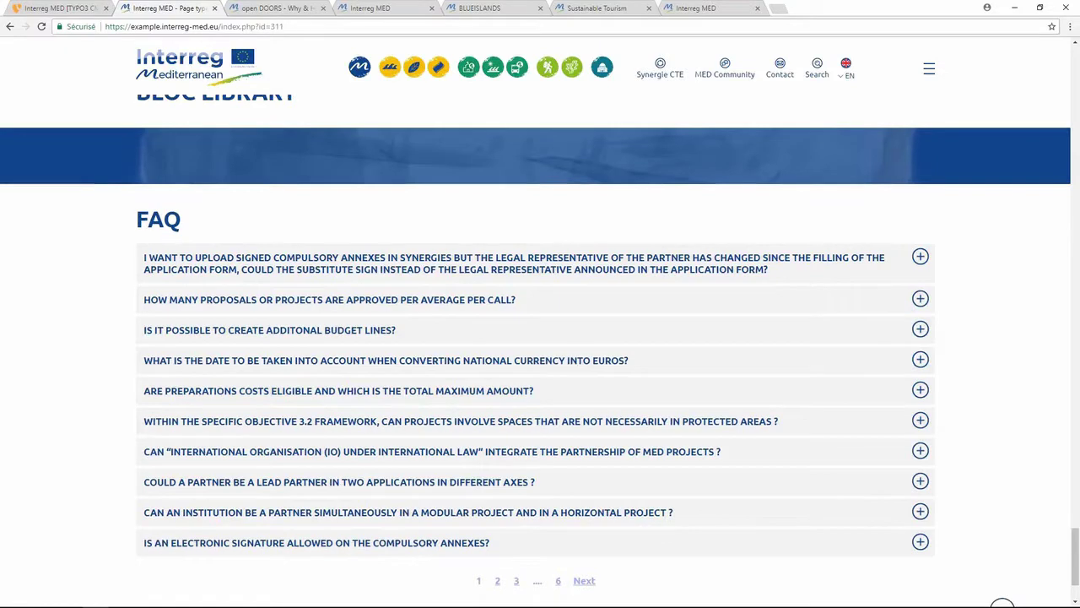
Step: Back in the TYPO3 backend, expand News under Content examples and collapse CAMARG's Registration of extensions folder
key("ctrl+shift+Tab")
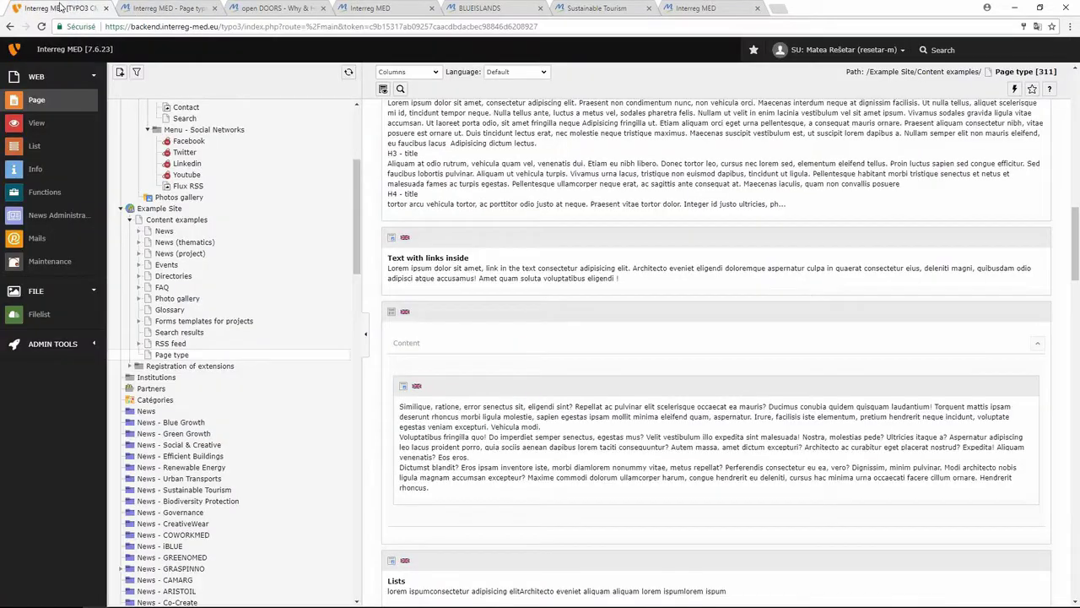
left_click(139, 231)
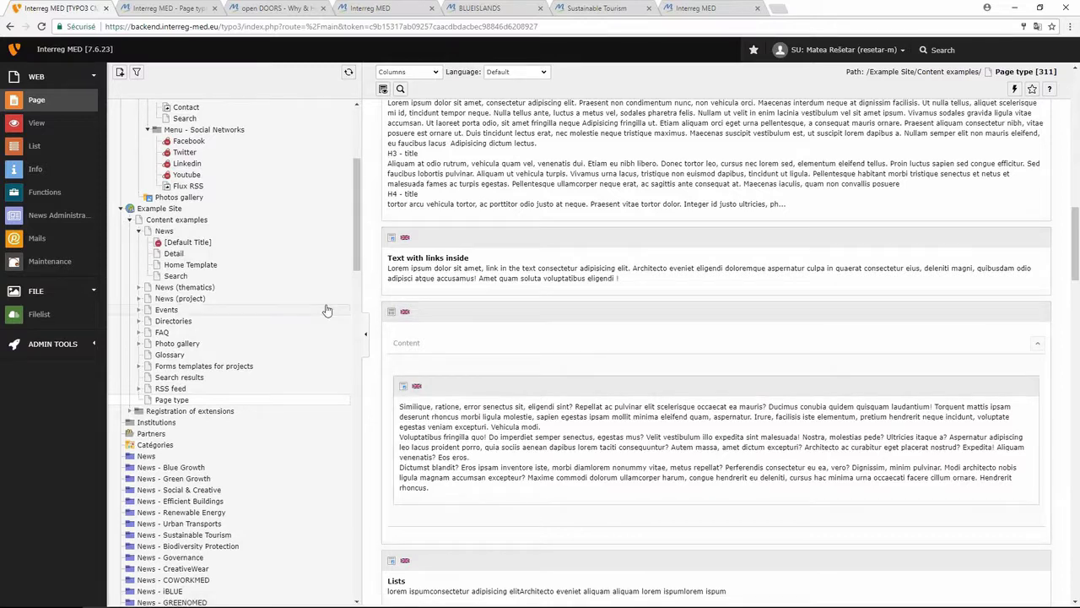
scroll(327, 310, "up", 5)
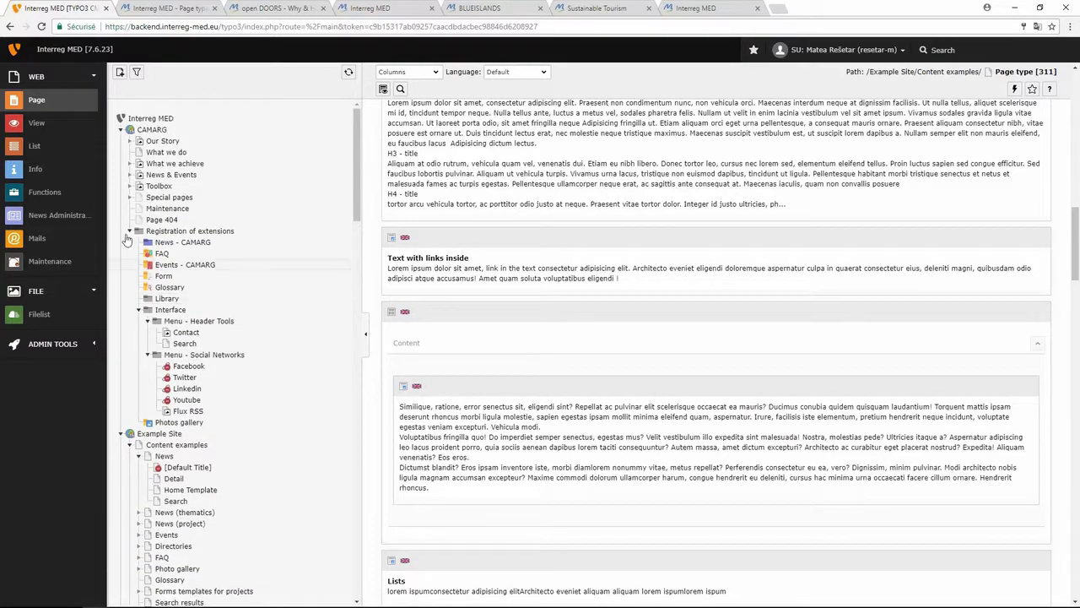
left_click(129, 230)
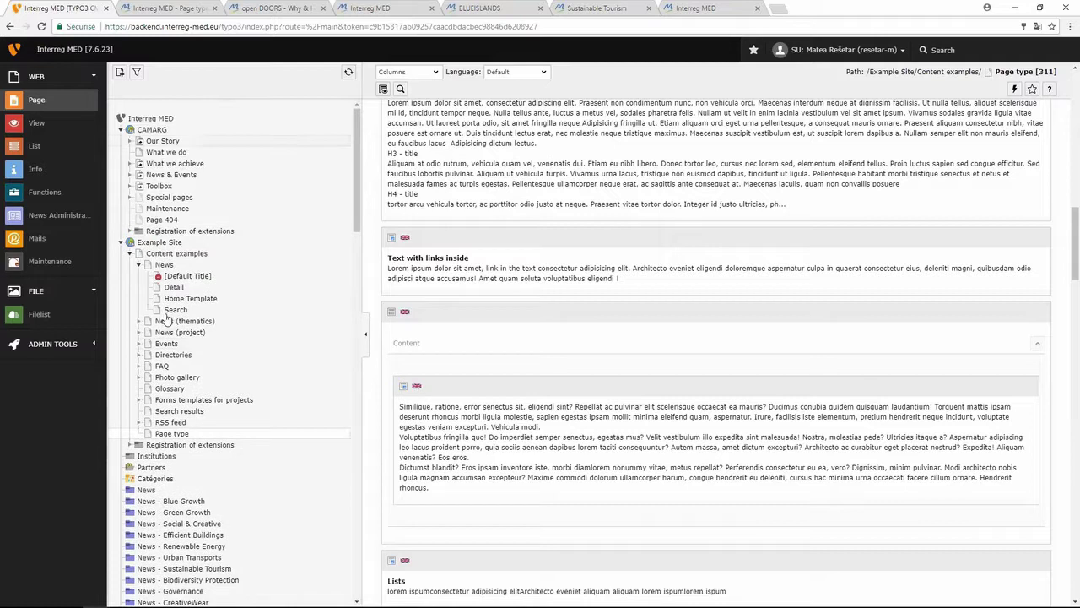
Step: Look over the context options for a CAMARG page, including its page actions and branch actions
right_click(237, 157)
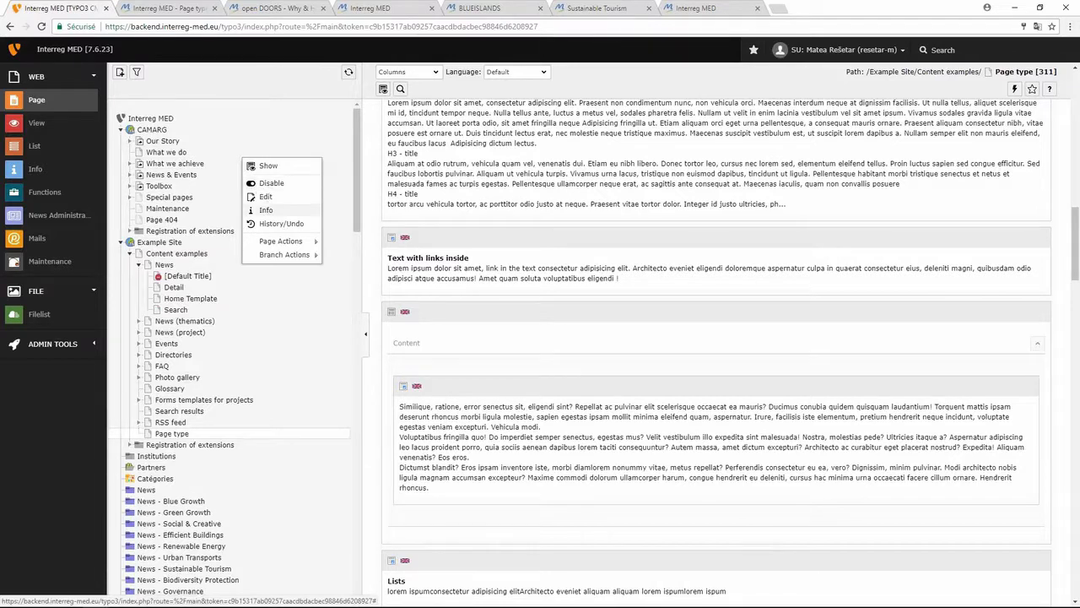
mouse_move(261, 236)
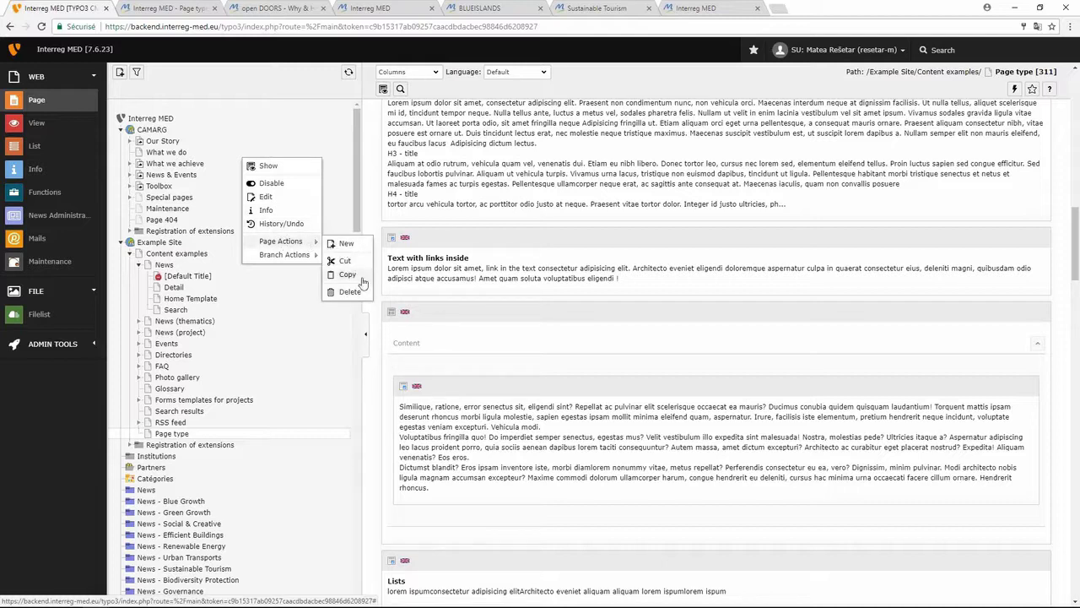
left_click(268, 256)
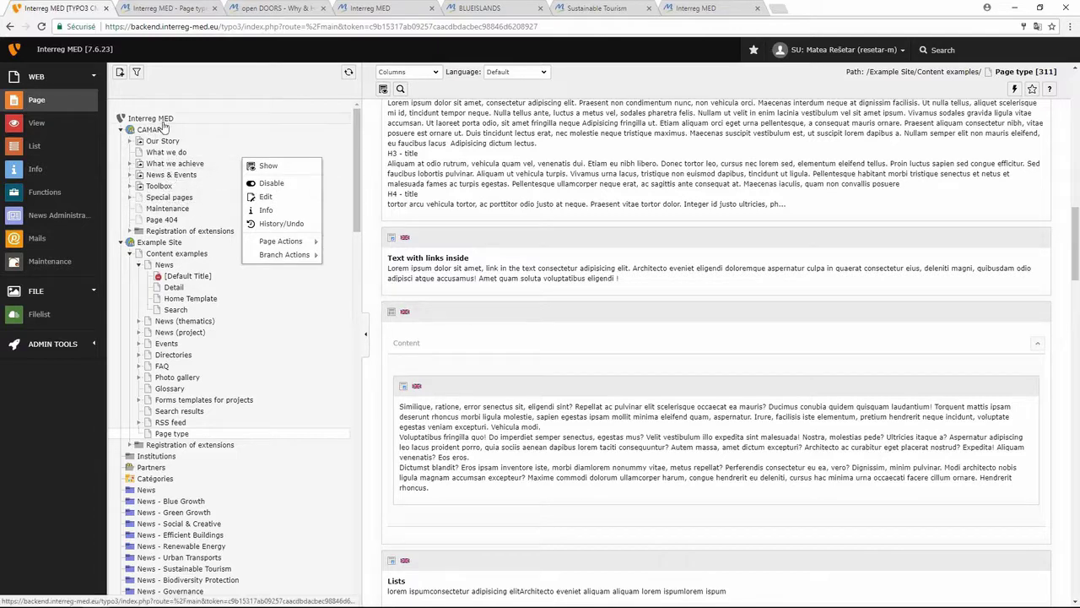
Step: Collapse the Example Site branch, then open and expand the Registration of extensions folder under CAMARG
scroll(191, 242, "down", 1)
scroll(191, 242, "down", 3)
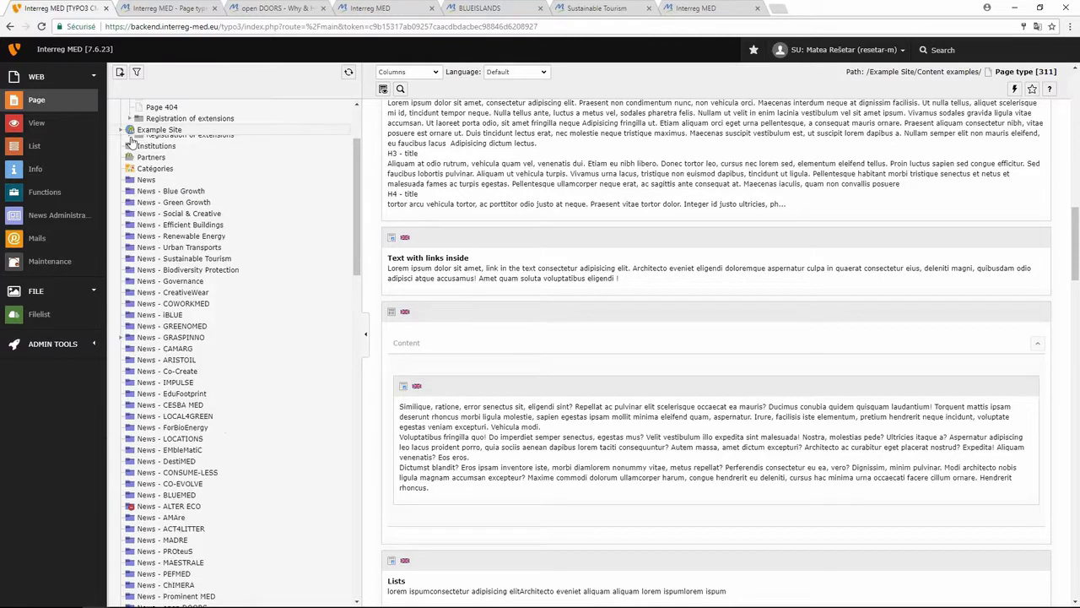
scroll(205, 174, "up", 3)
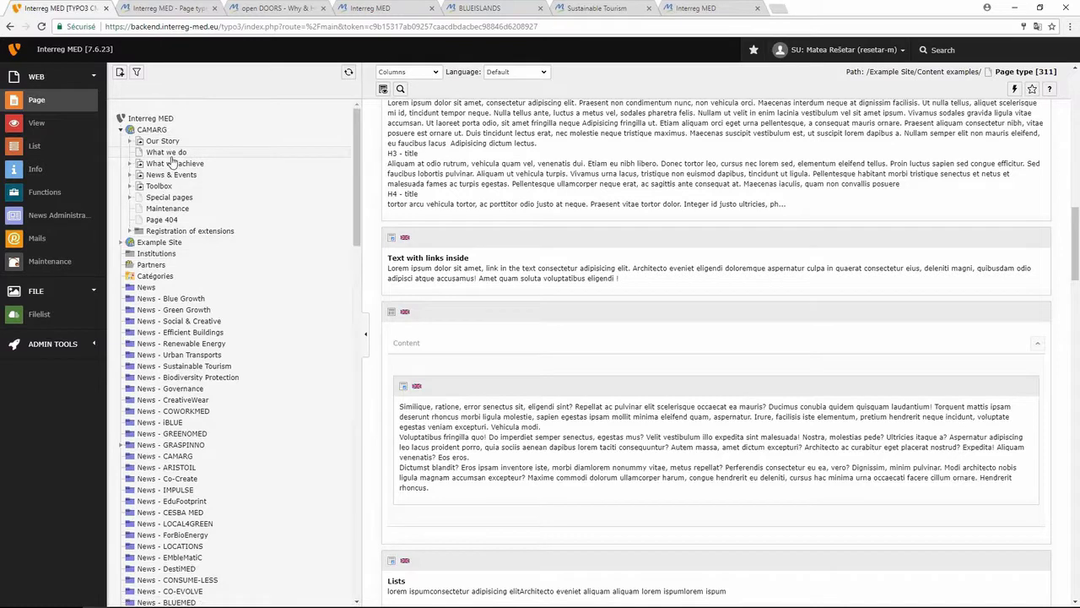
left_click(128, 232)
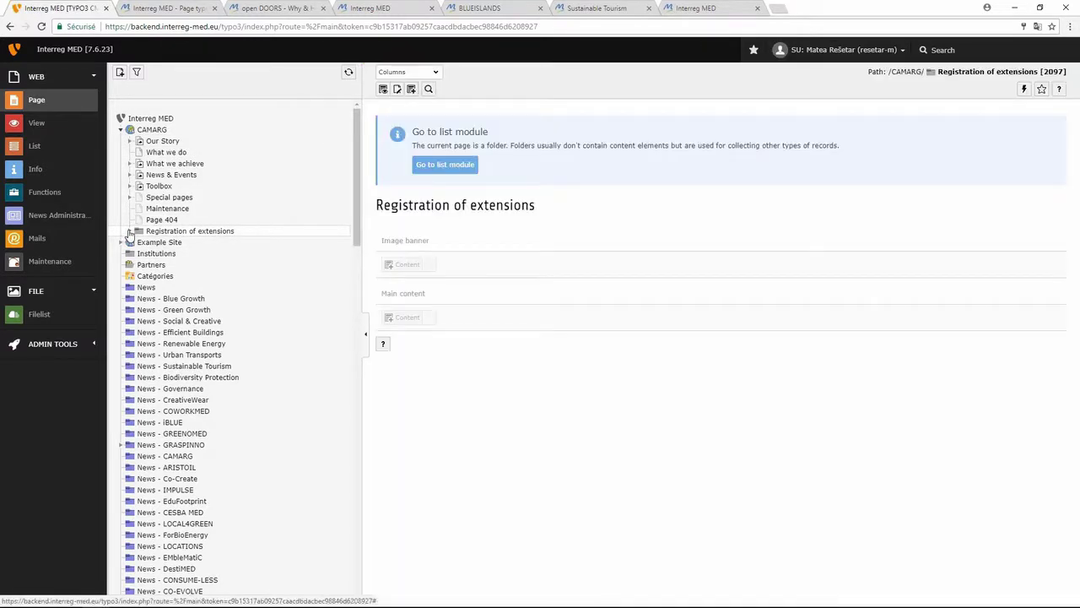
left_click(129, 232)
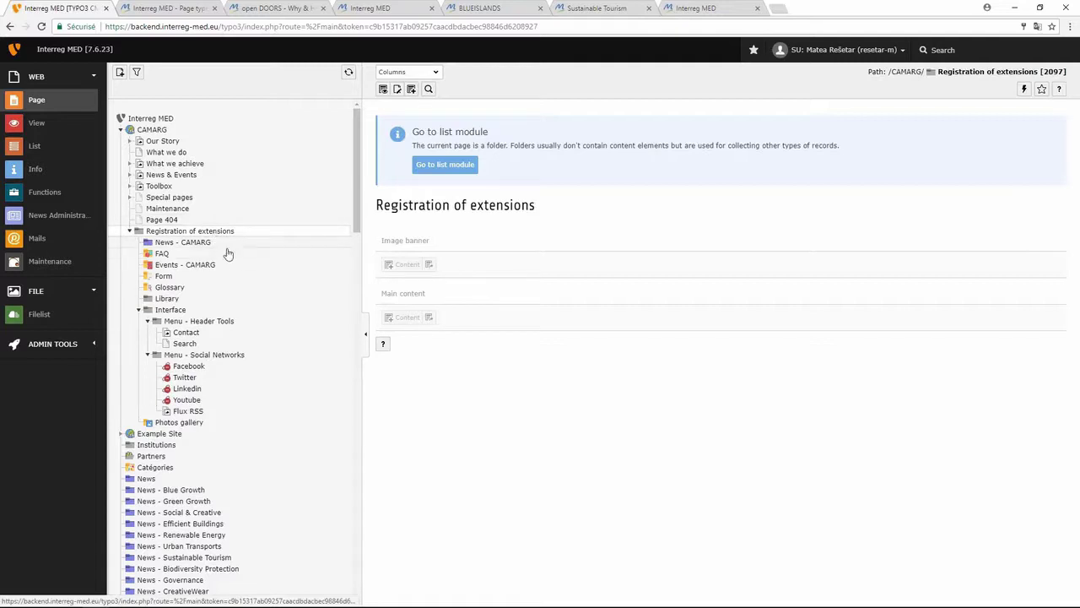
Step: Expand Example Site again and look over its content examples and Registration of extensions folders
scroll(168, 244, "down", 5)
left_click(122, 209)
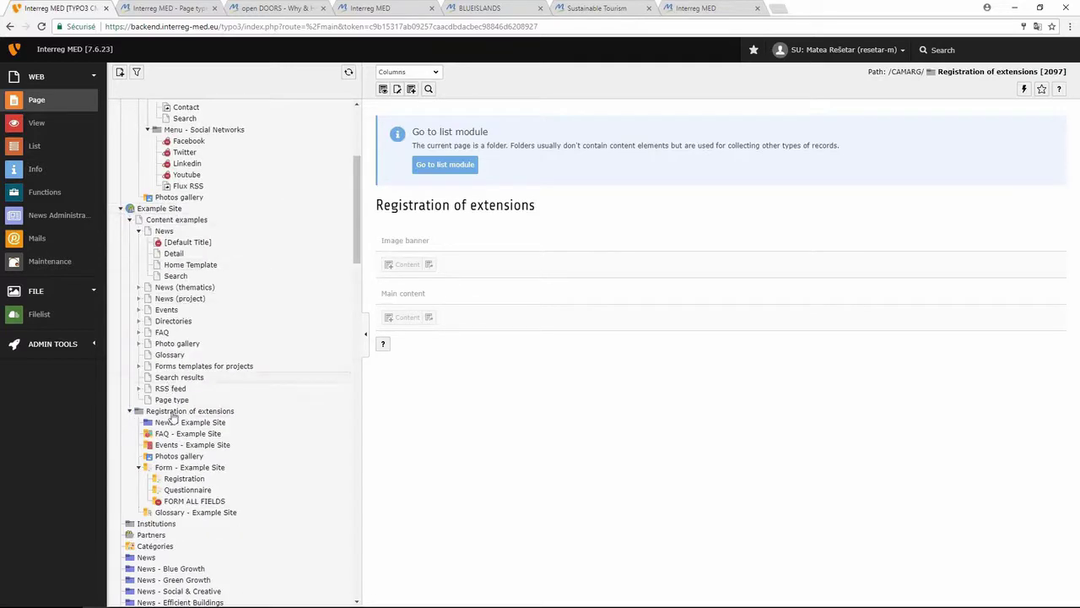
scroll(225, 253, "down", 3)
scroll(225, 250, "down", 3)
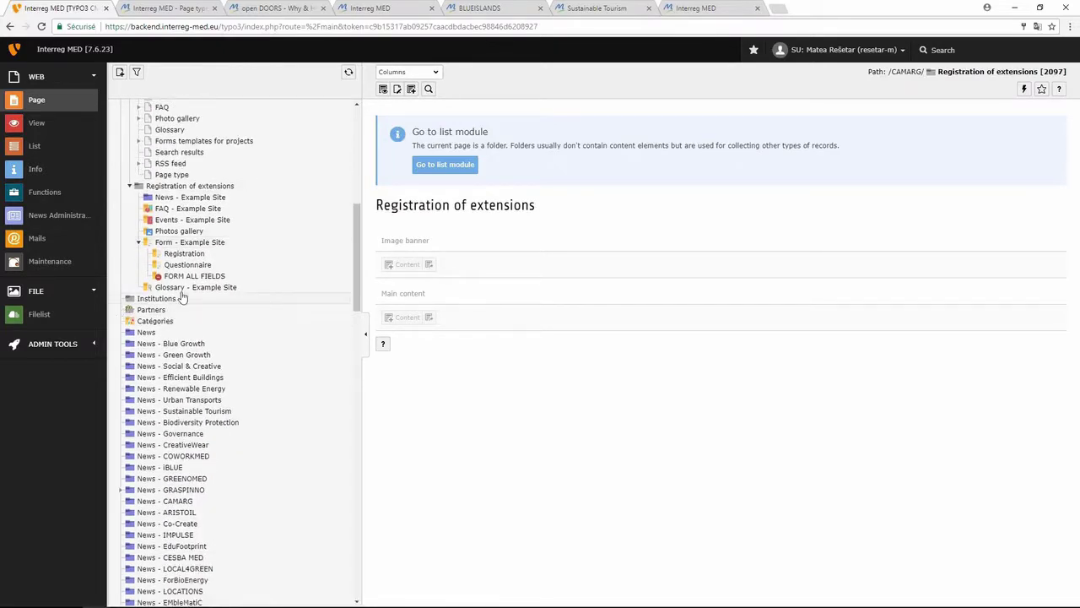
scroll(126, 299, "down", 3)
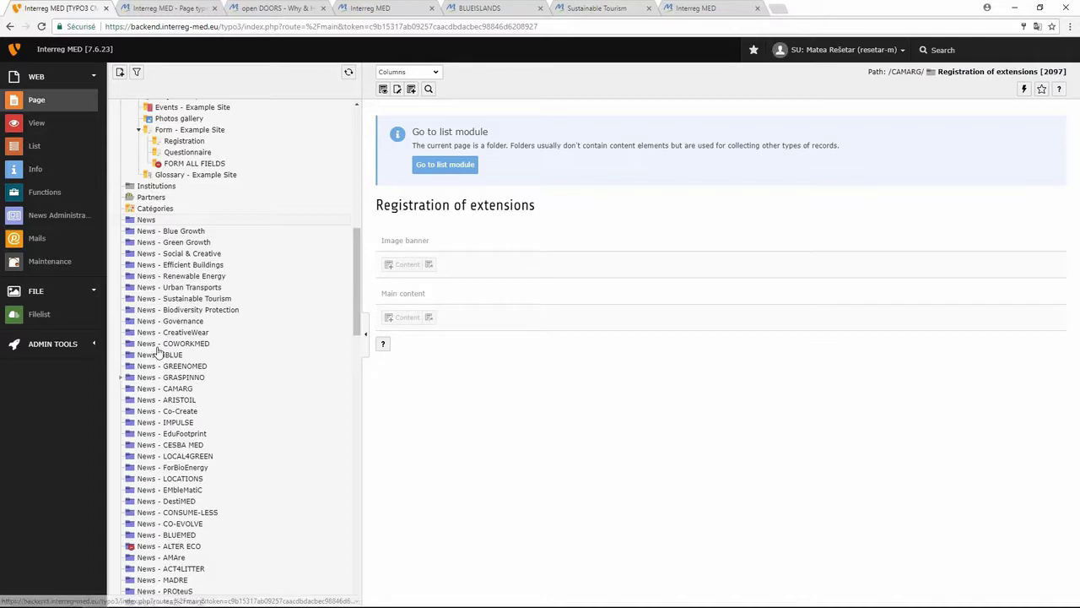
Step: Browse the project News and Events folders further down the page tree and return to the CAMARG branch
scroll(236, 428, "down", 5)
scroll(235, 433, "down", 13)
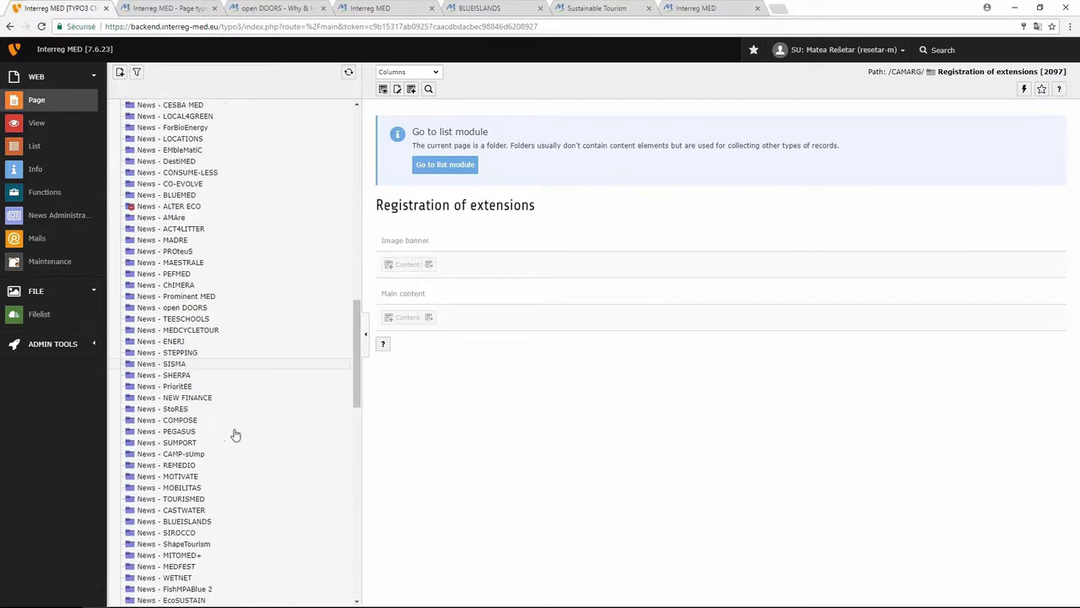
scroll(237, 436, "down", 20)
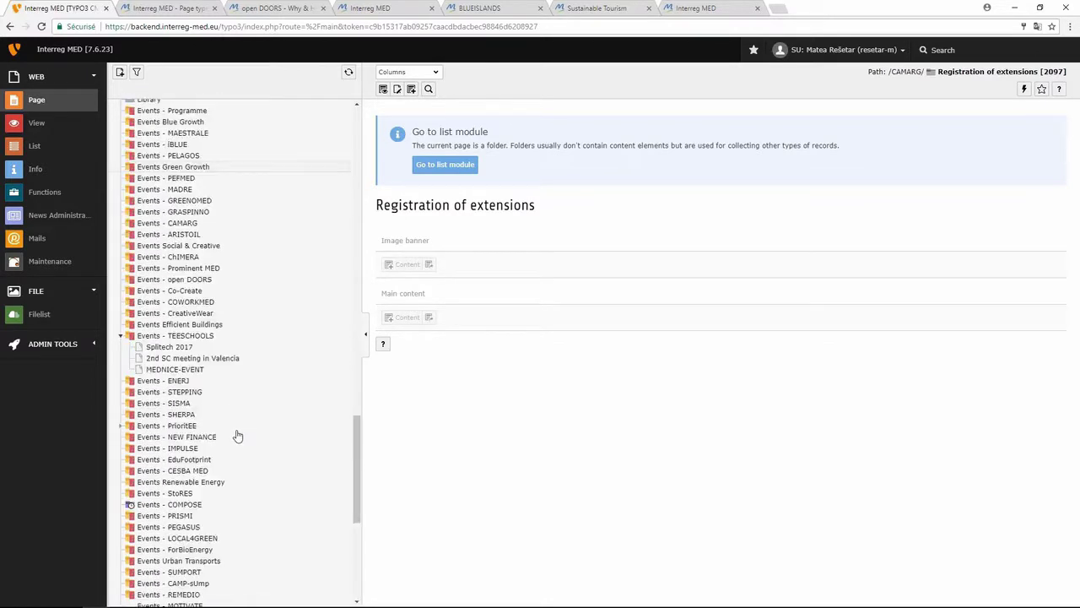
scroll(238, 434, "up", 17)
scroll(237, 434, "up", 20)
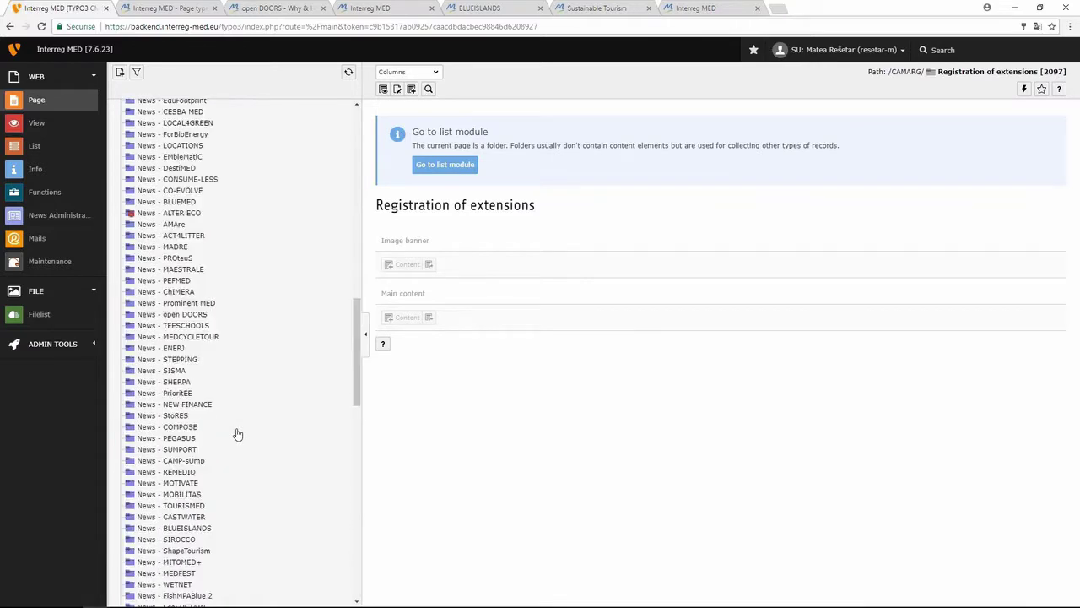
scroll(237, 432, "up", 3)
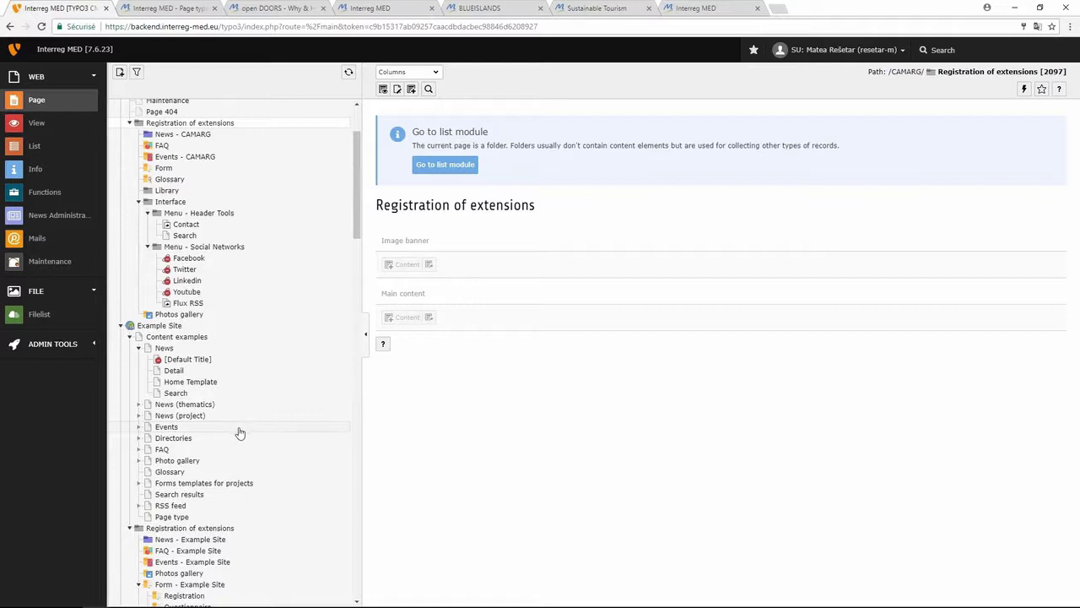
scroll(240, 433, "down", 2)
scroll(239, 432, "down", 5)
scroll(240, 432, "up", 11)
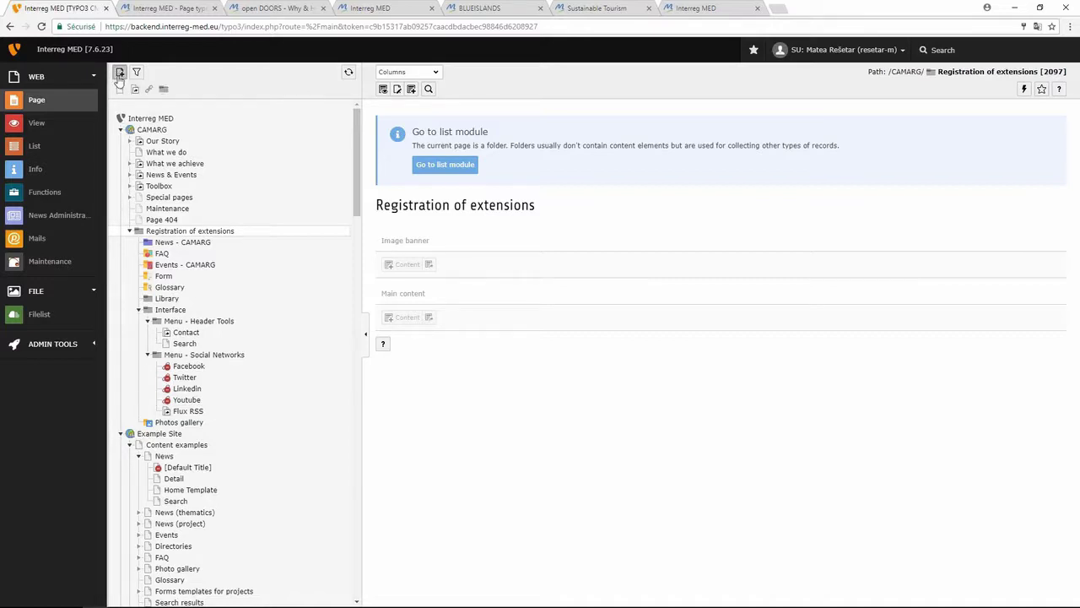
Step: Create a standard page titled "title page test" directly after Our Story in the CAMARG branch and open it
left_click(120, 72)
left_click_drag(119, 88, 207, 151)
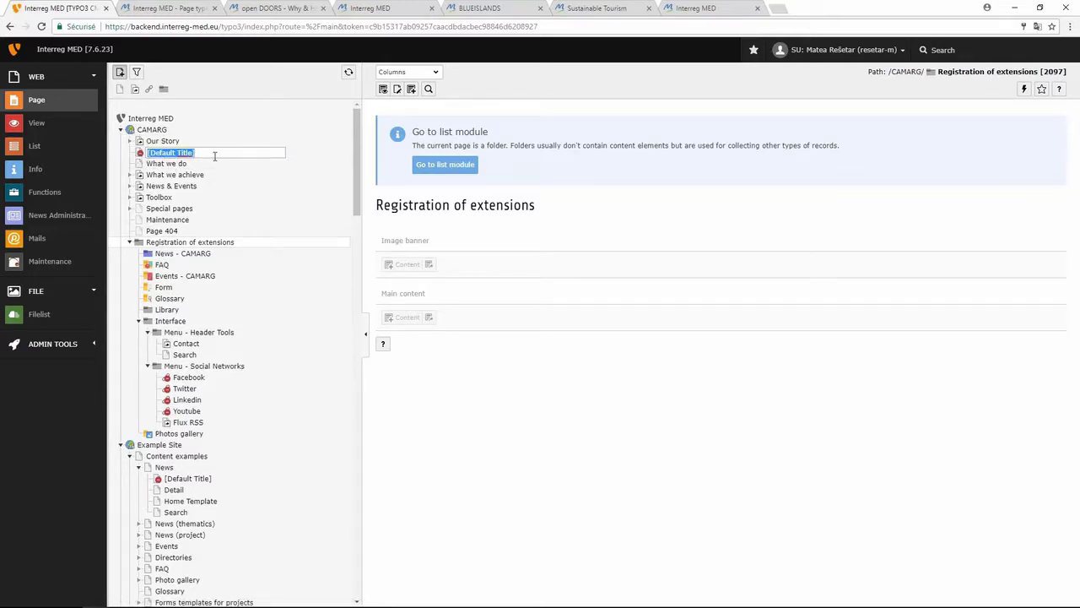
type("title page test")
key("Return")
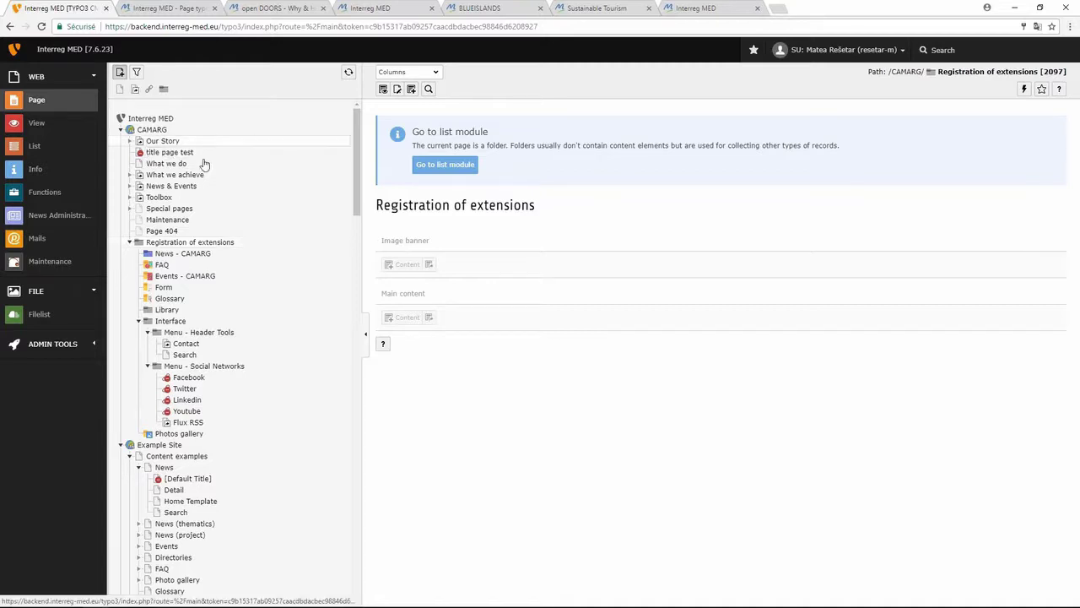
left_click(156, 155)
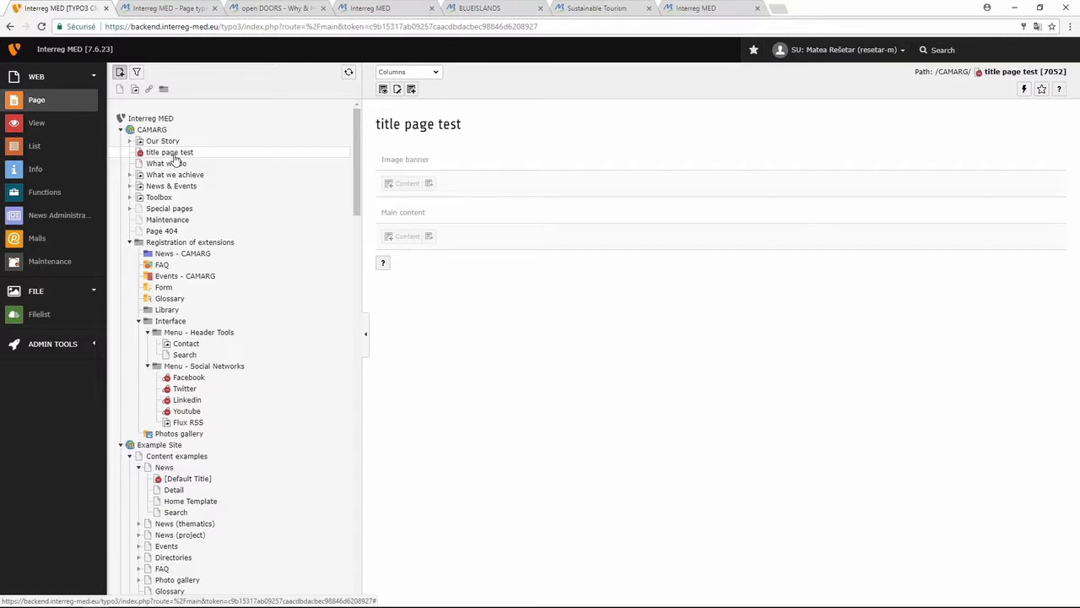
left_click(174, 153)
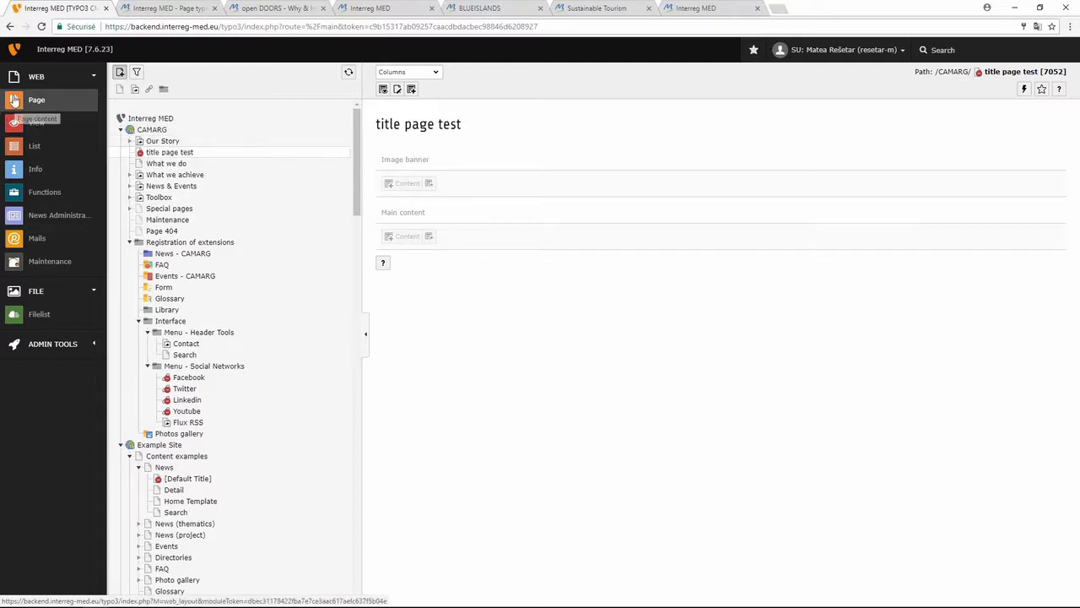
Step: Open the test page's title for editing and examine the headings, images and columns on the example site's Page type page
left_click(464, 125)
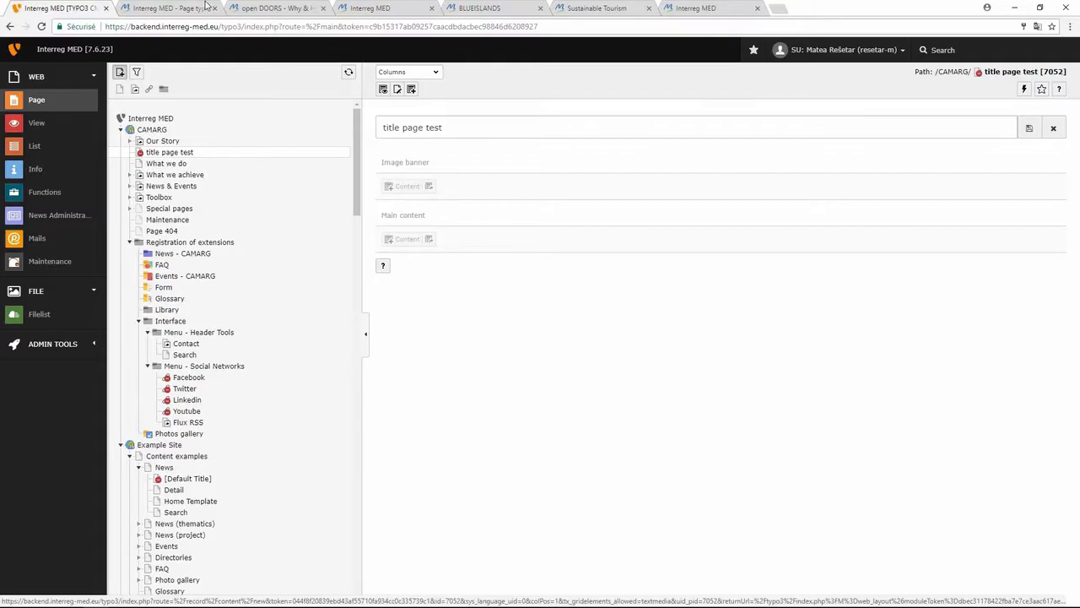
left_click(152, 6)
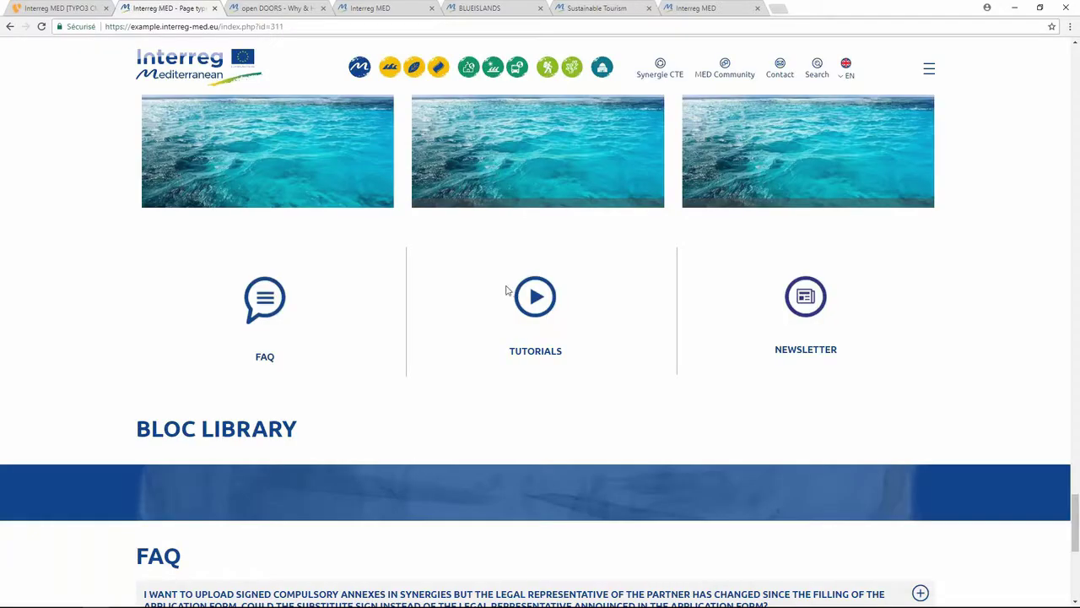
scroll(506, 290, "up", 3)
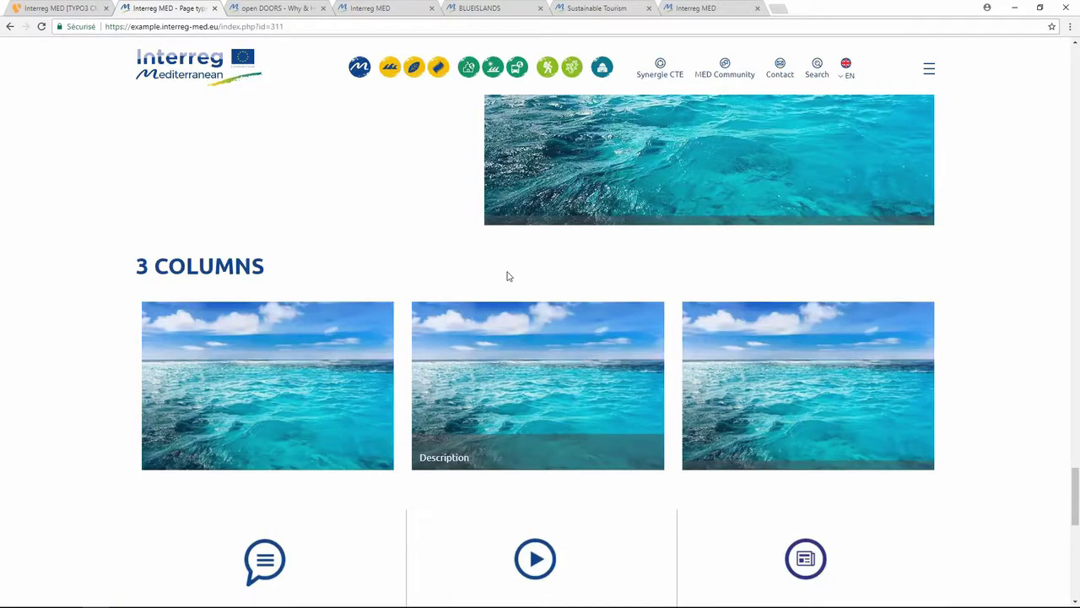
scroll(506, 276, "up", 7)
scroll(504, 270, "up", 20)
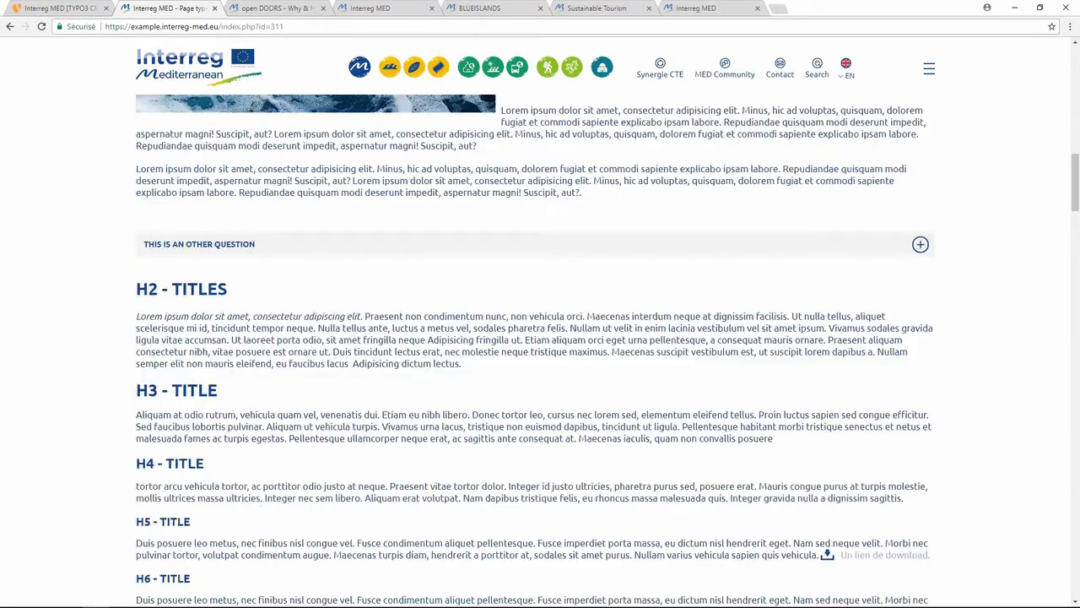
scroll(500, 270, "down", 5)
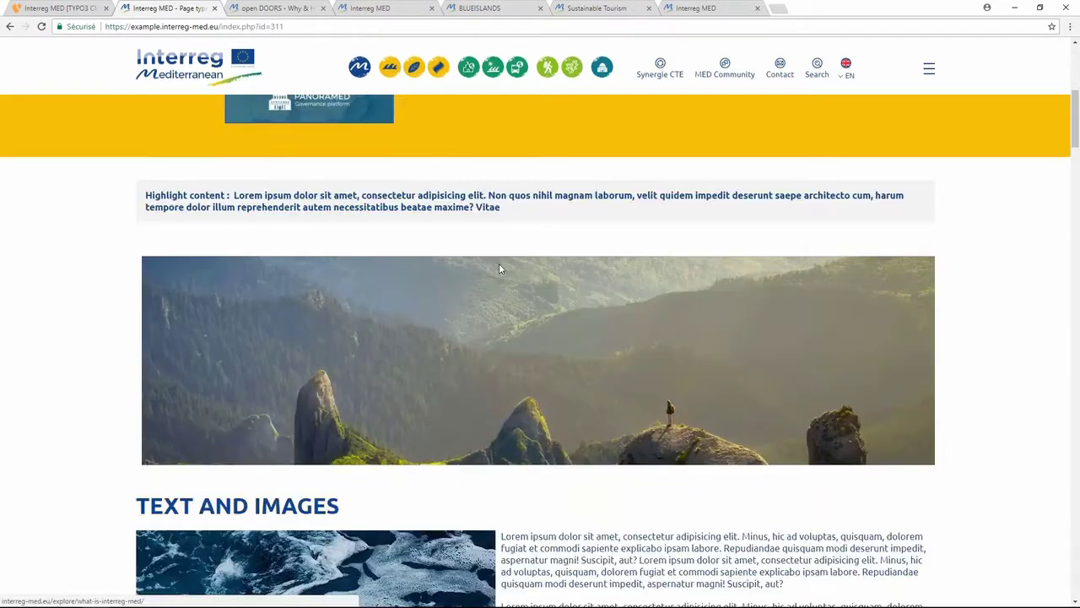
scroll(482, 259, "up", 5)
Step: Open the example site and open DOORS home pages and compare their image banners with the test page's Image banner area
left_click(268, 10)
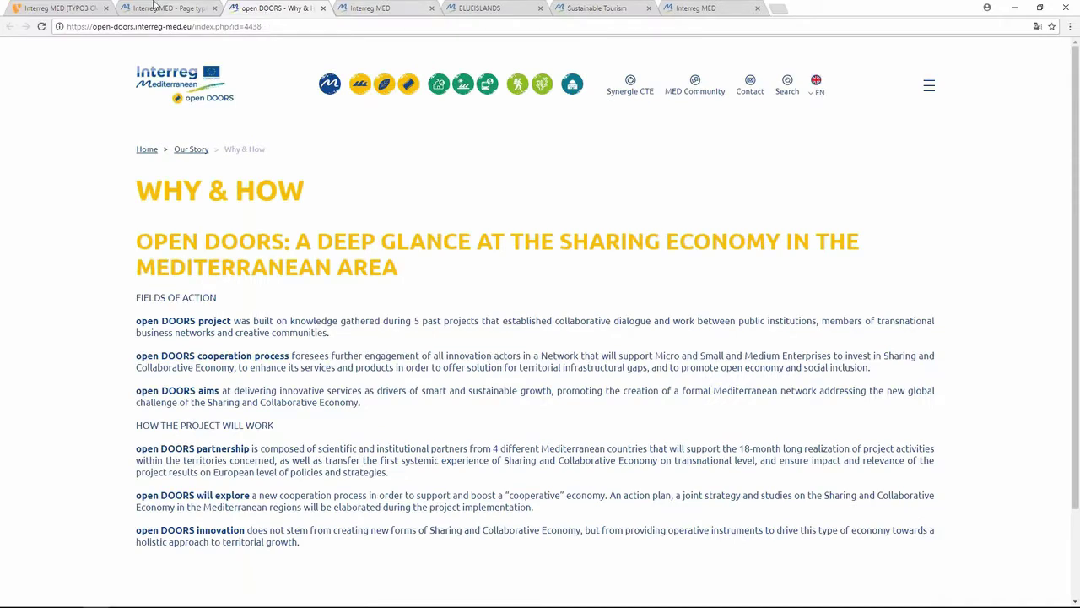
left_click(157, 7)
key("F5")
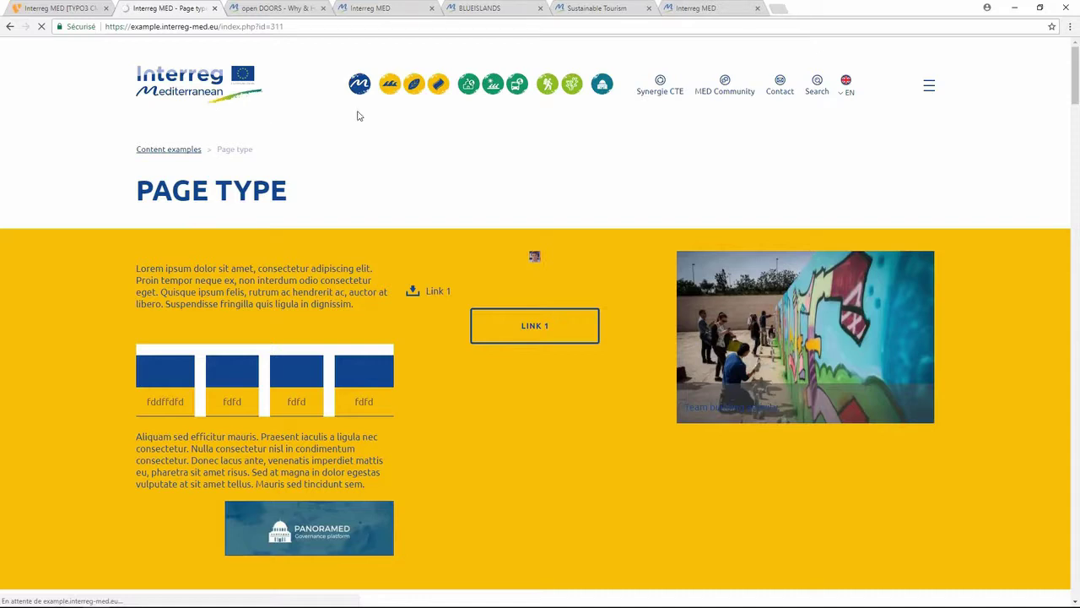
left_click(262, 7)
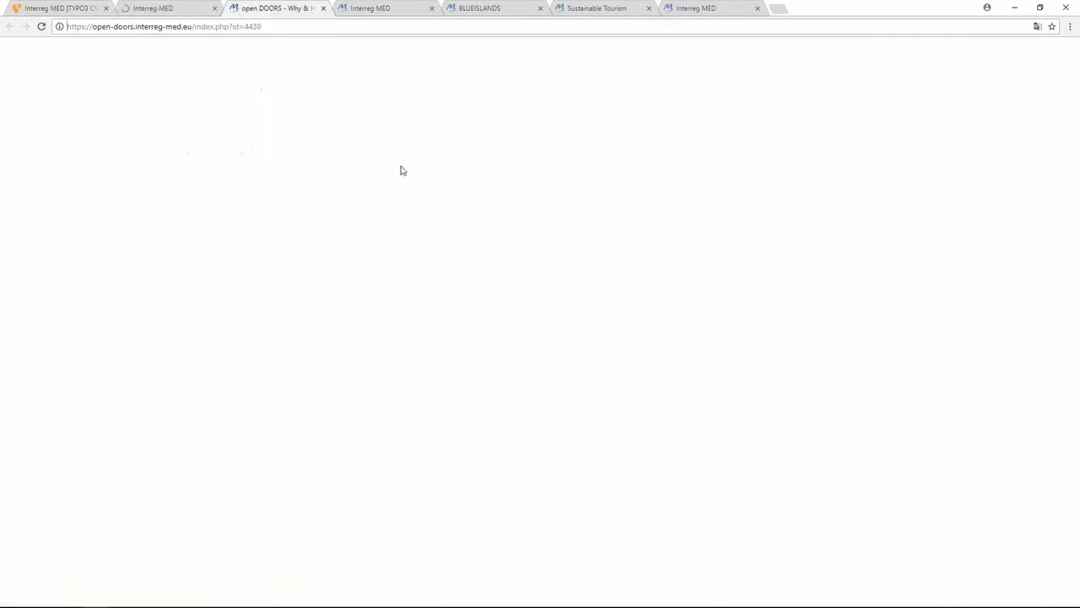
left_click(147, 148)
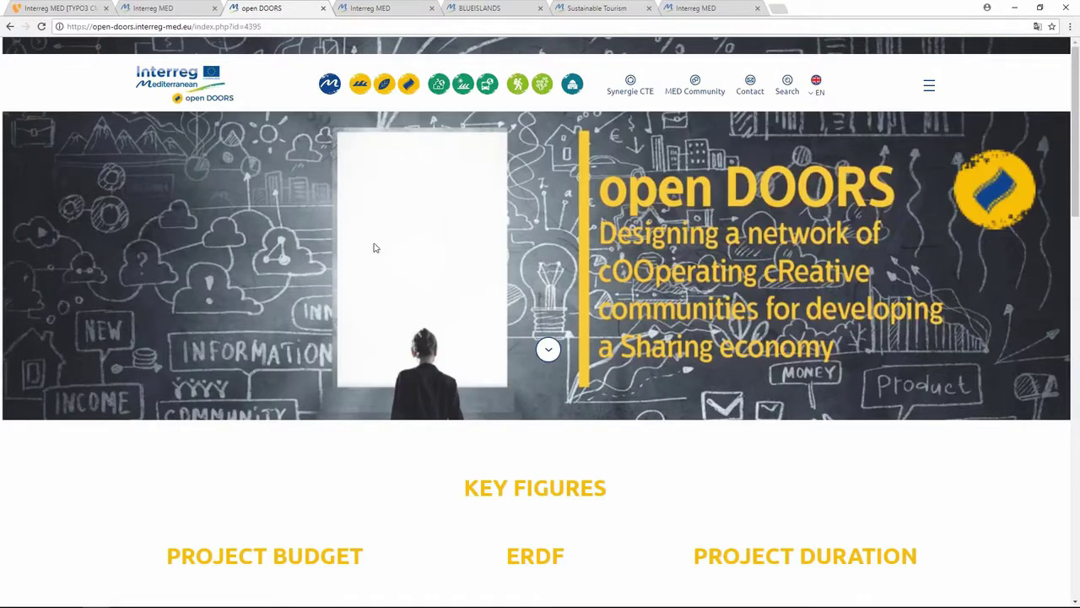
scroll(375, 247, "down", 1)
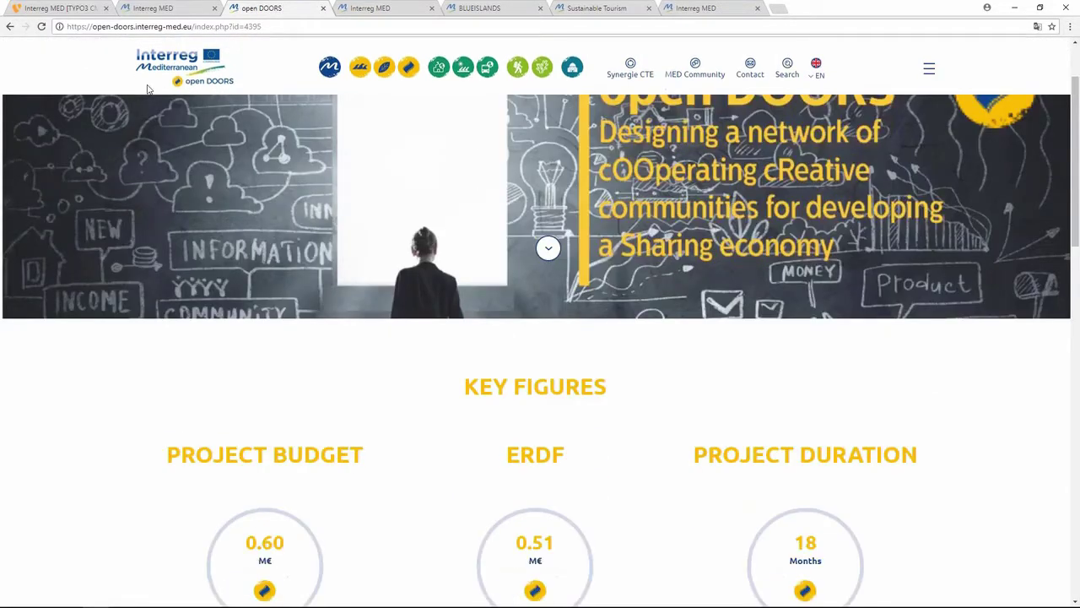
key("ctrl+Page_Up")
key("ctrl+Page_Up")
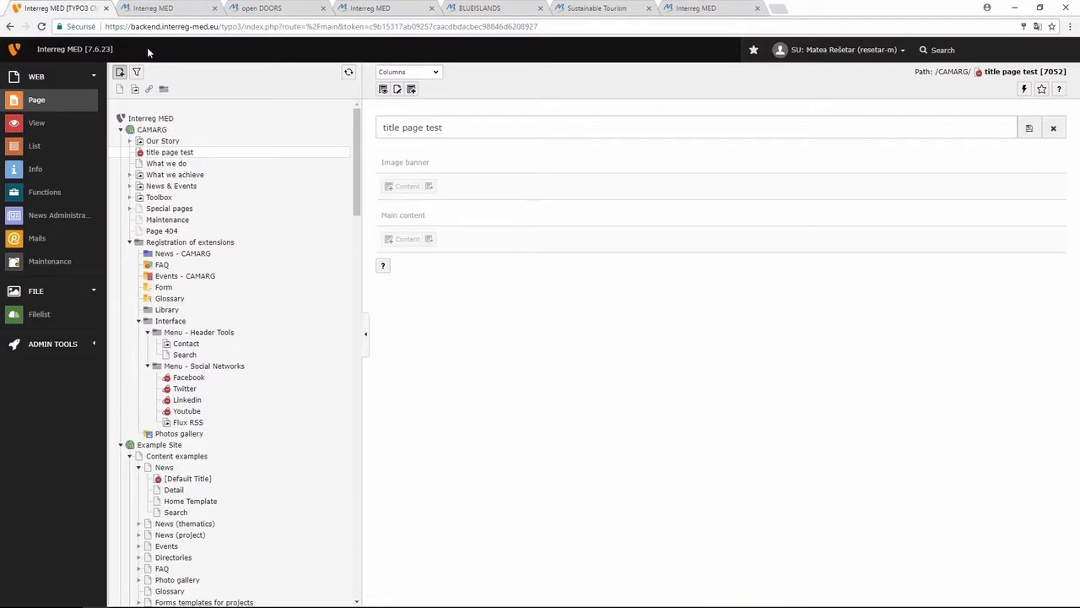
left_click(403, 187)
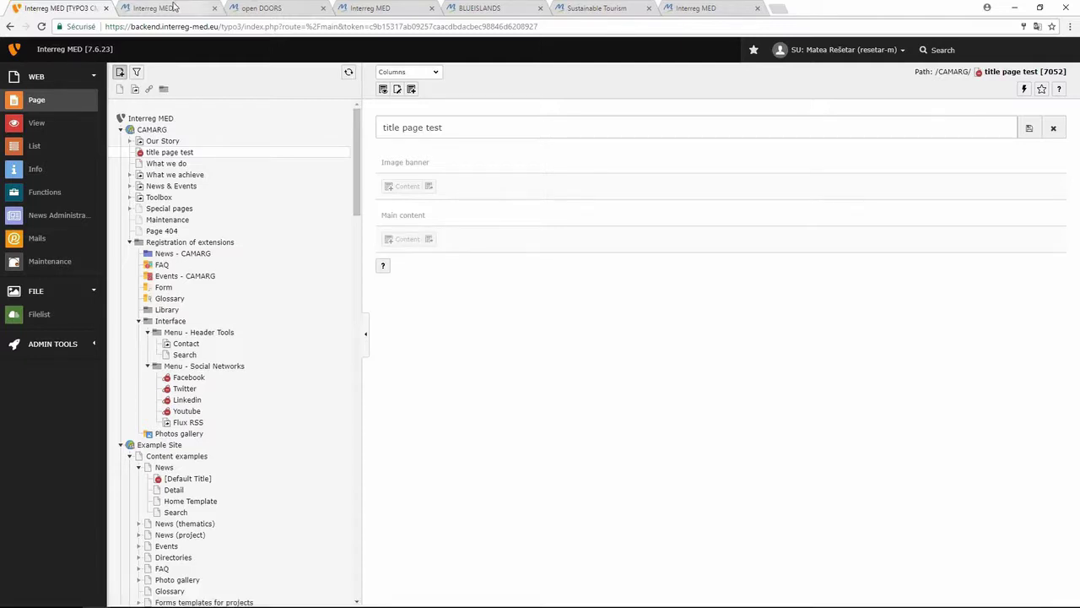
Step: Open the What we do page of the open DOORS site and examine its main content
left_click(171, 8)
left_click(267, 8)
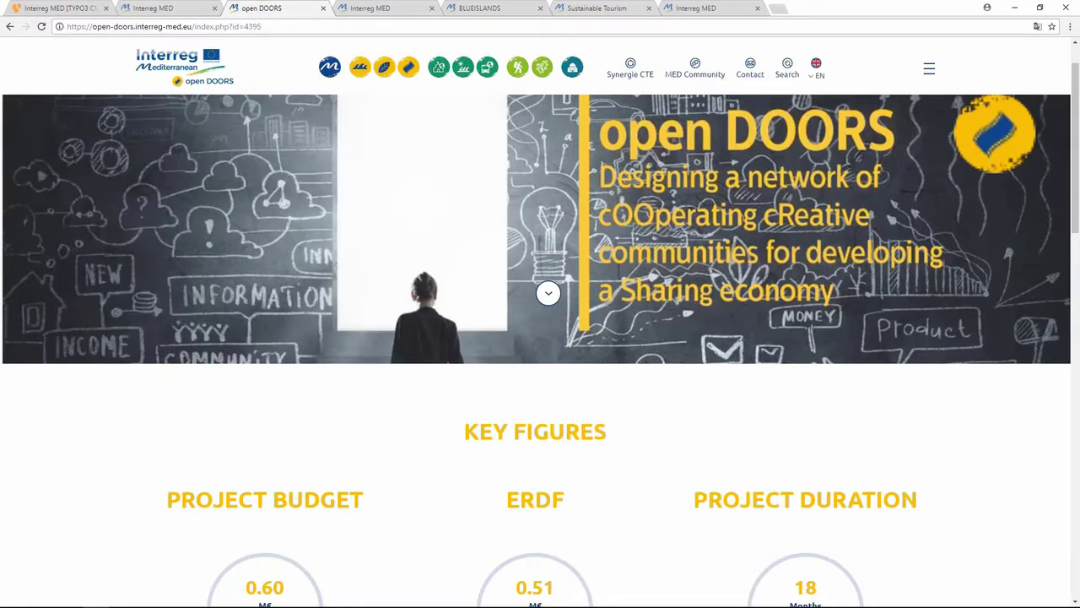
left_click(929, 68)
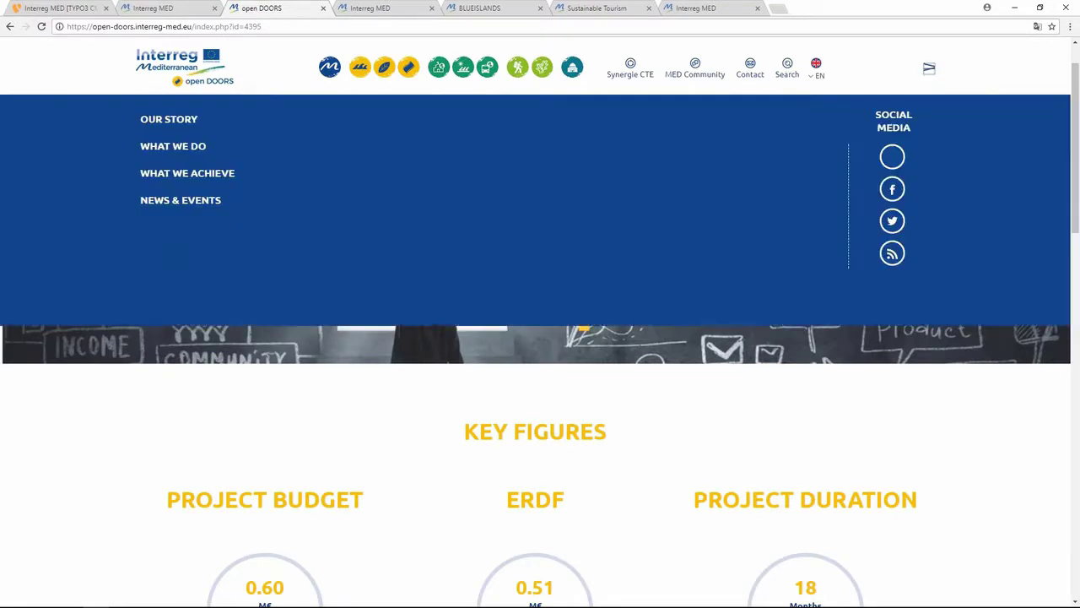
left_click(179, 157)
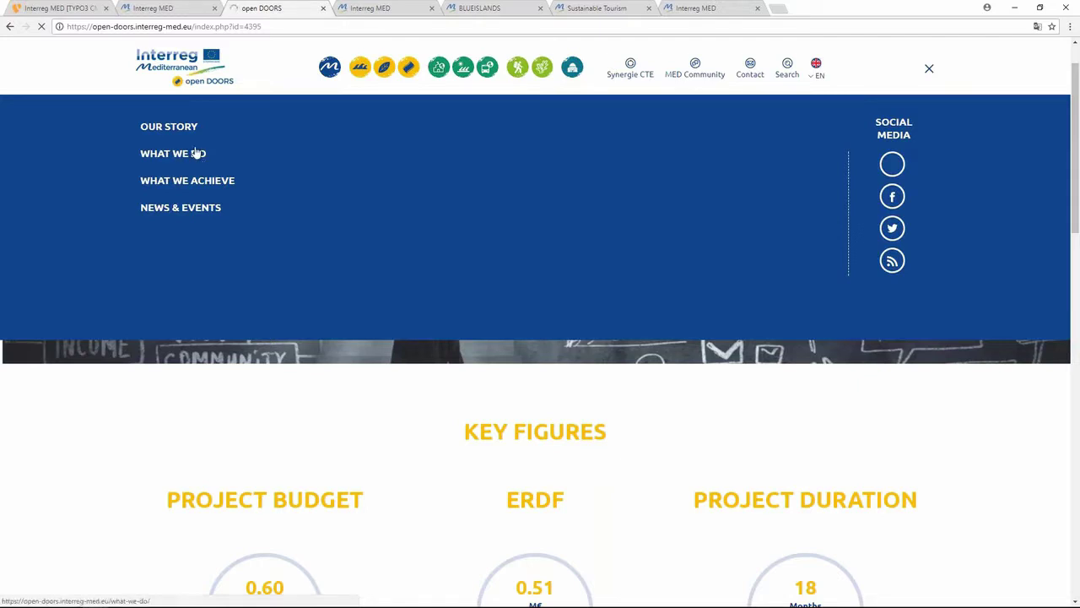
scroll(269, 165, "down", 4)
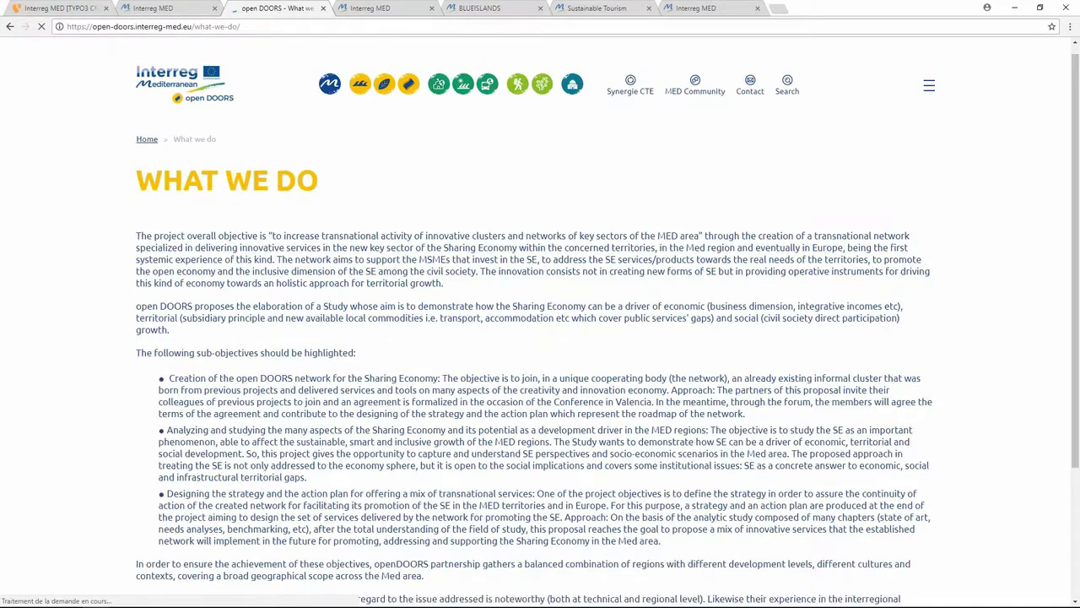
scroll(133, 234, "up", 3)
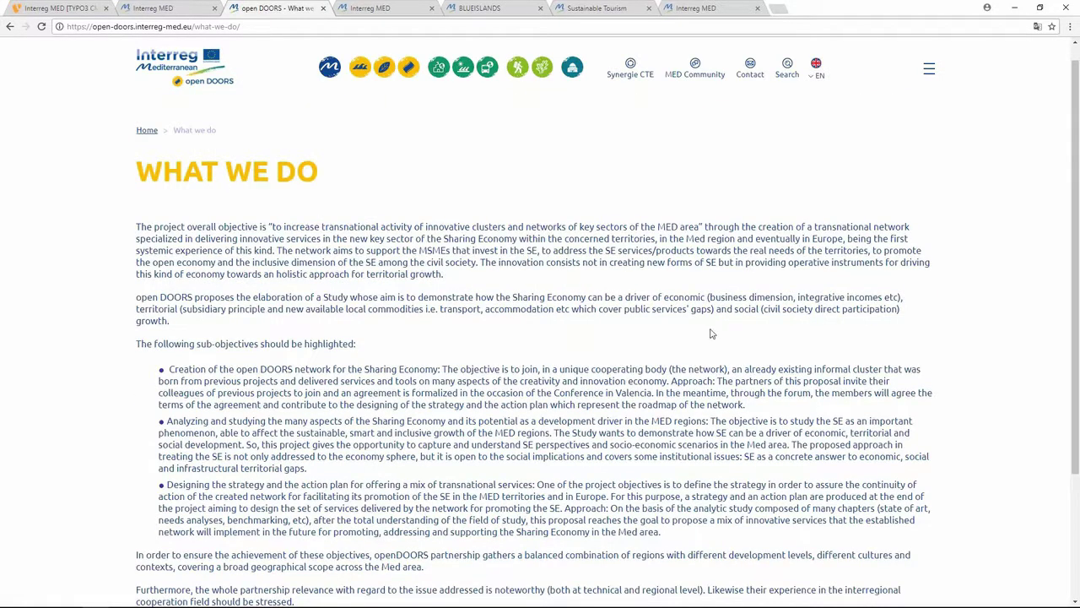
left_click(147, 8)
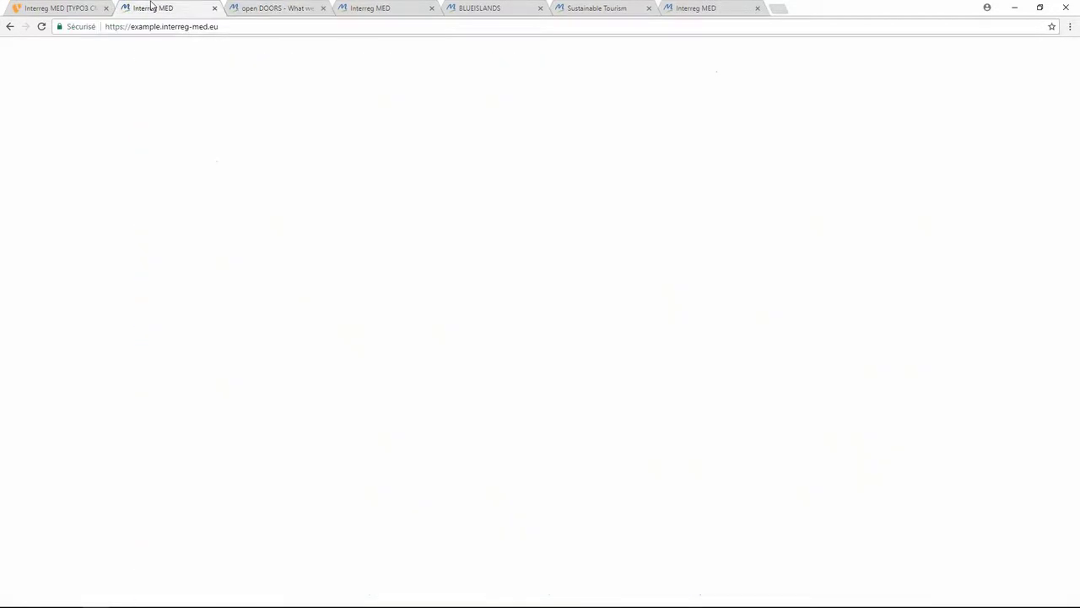
Step: Return to the TYPO3 backend and open the page properties of "title page test"
left_click(74, 8)
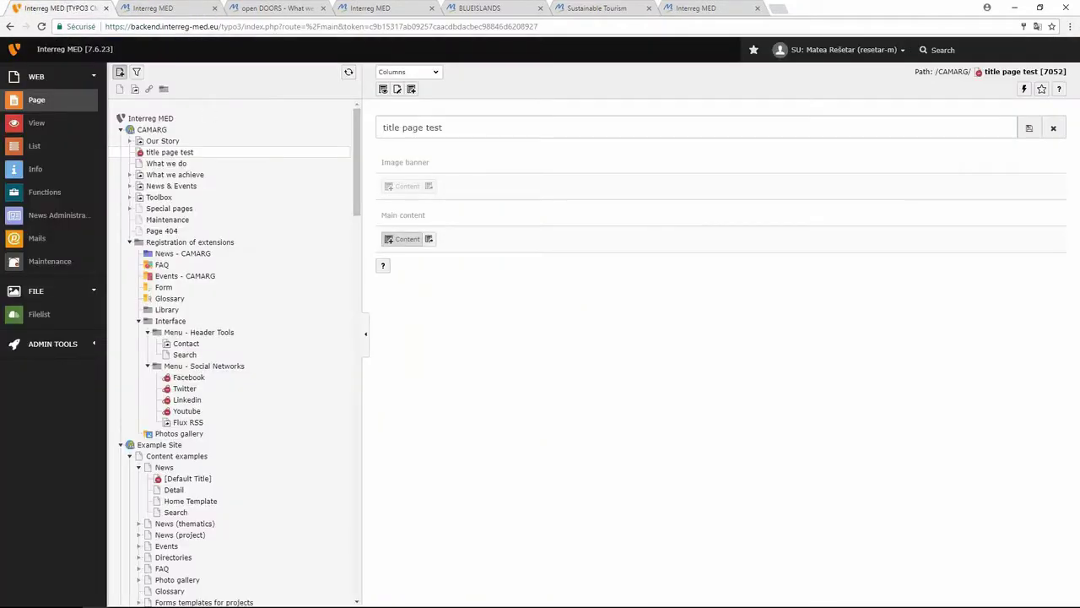
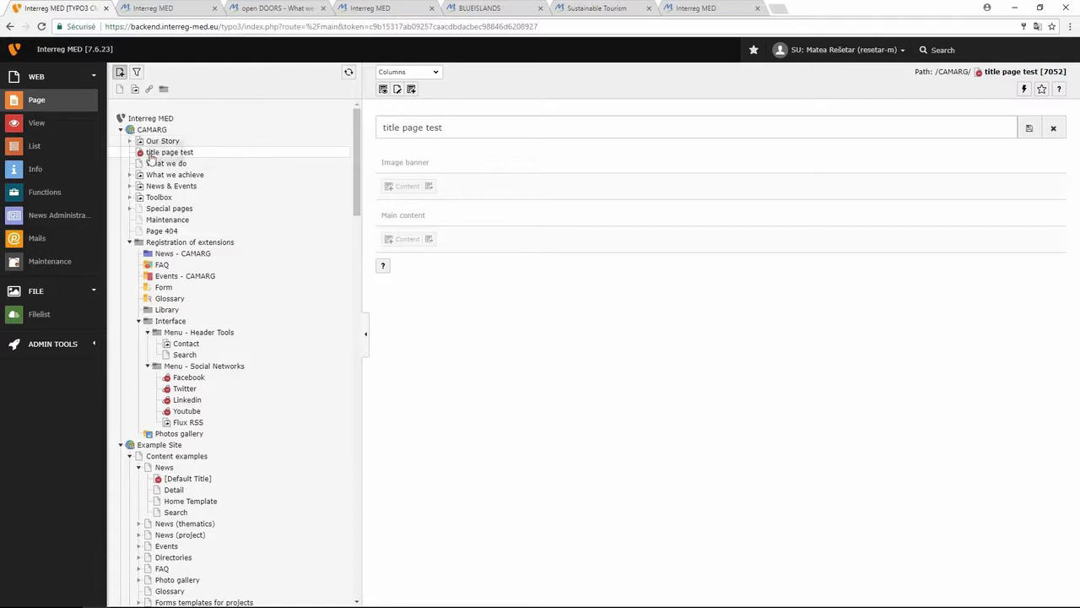
mouse_move(140, 157)
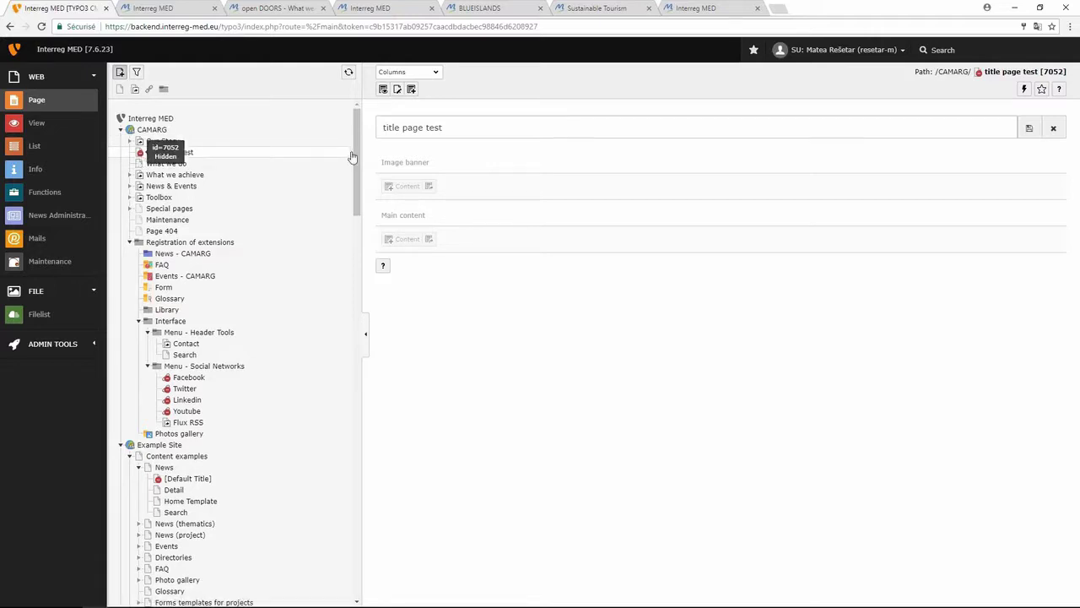
left_click(395, 91)
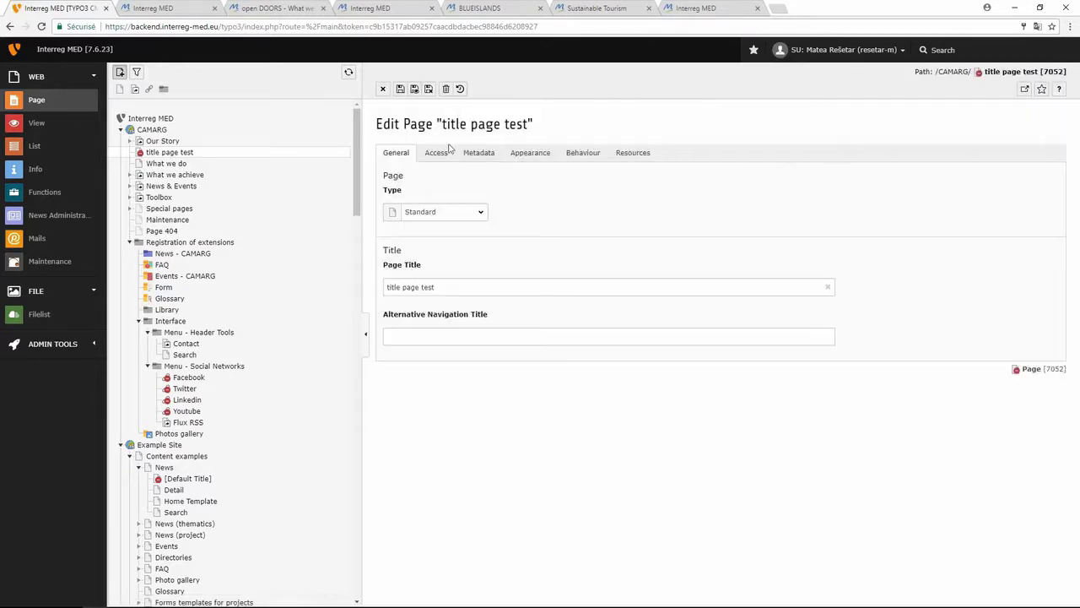
Step: Examine the main navigation menu of the open DOORS site, including the News & Events and Our Story entries
left_click(169, 7)
left_click(295, 7)
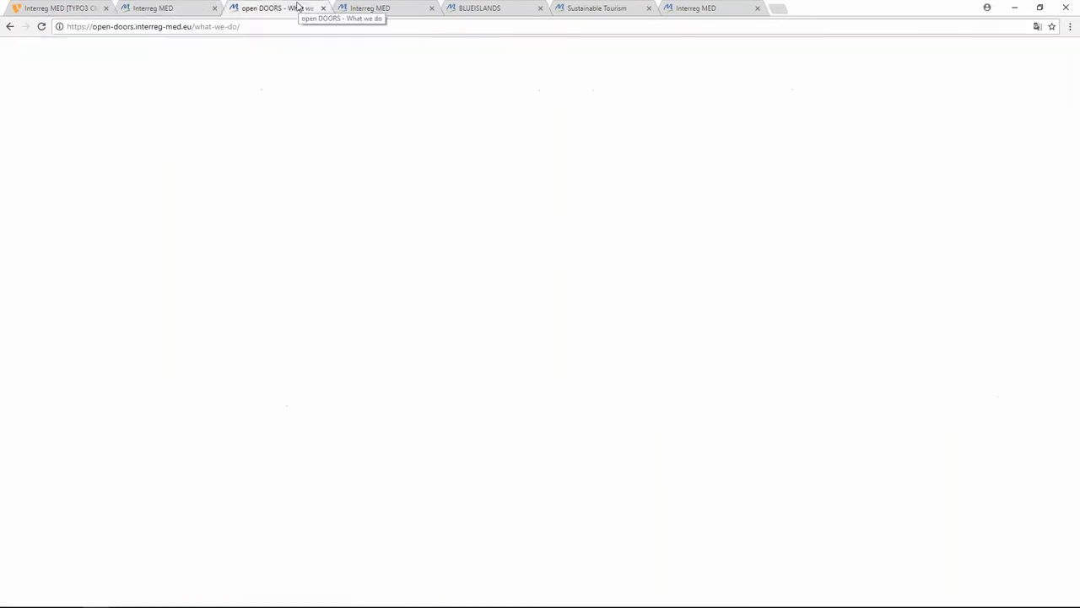
left_click(166, 6)
left_click(253, 7)
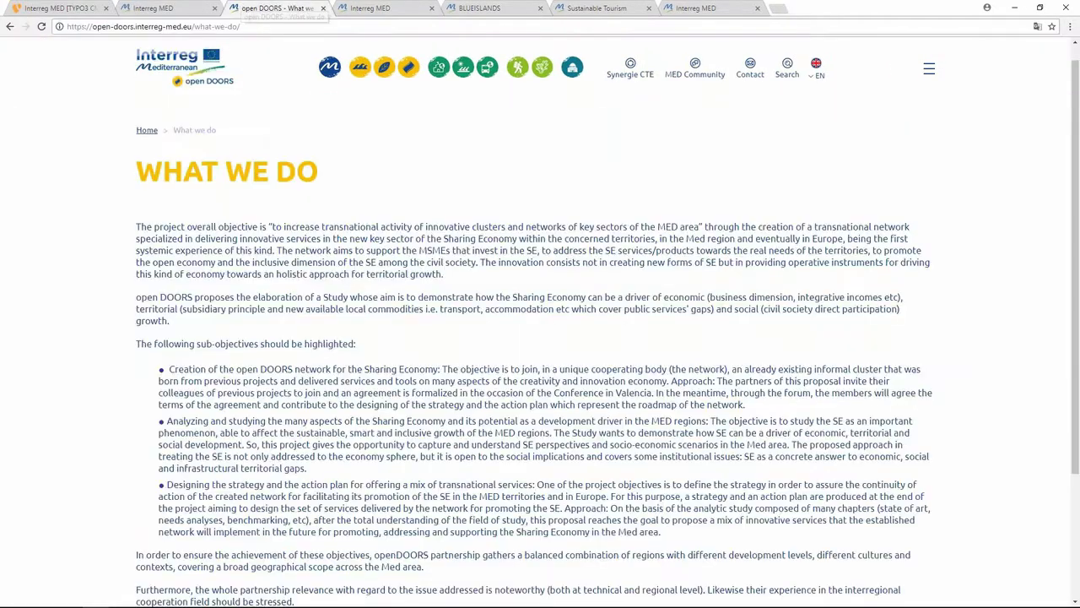
left_click(929, 72)
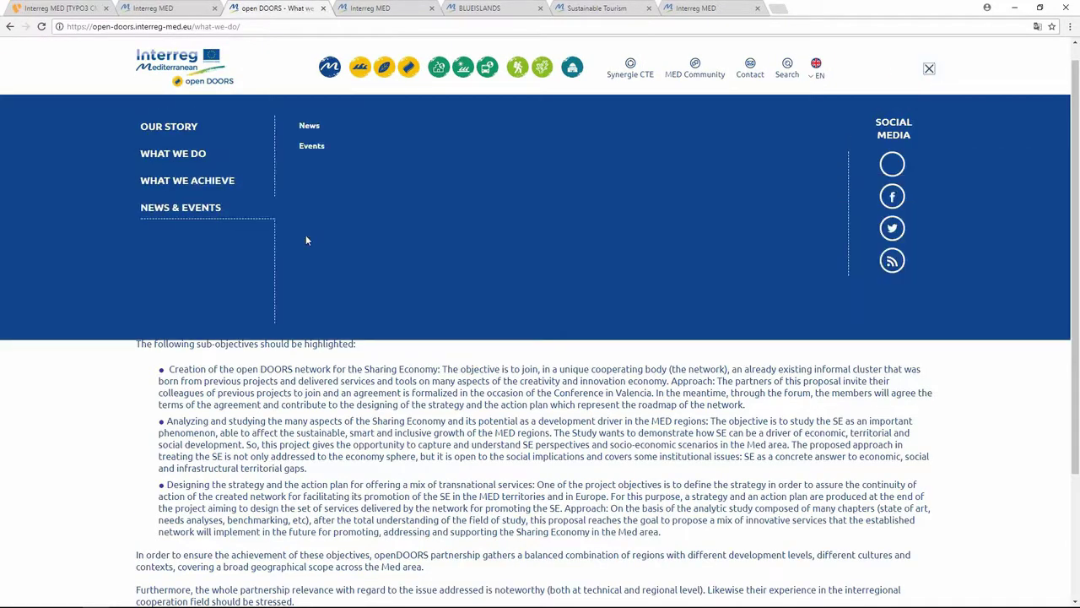
mouse_move(203, 215)
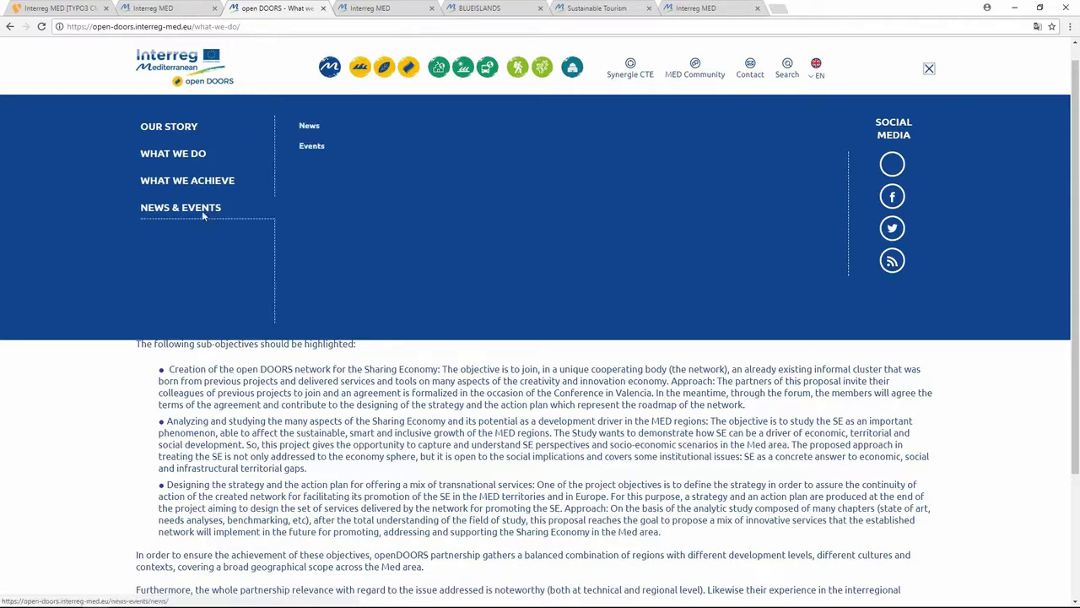
mouse_move(168, 128)
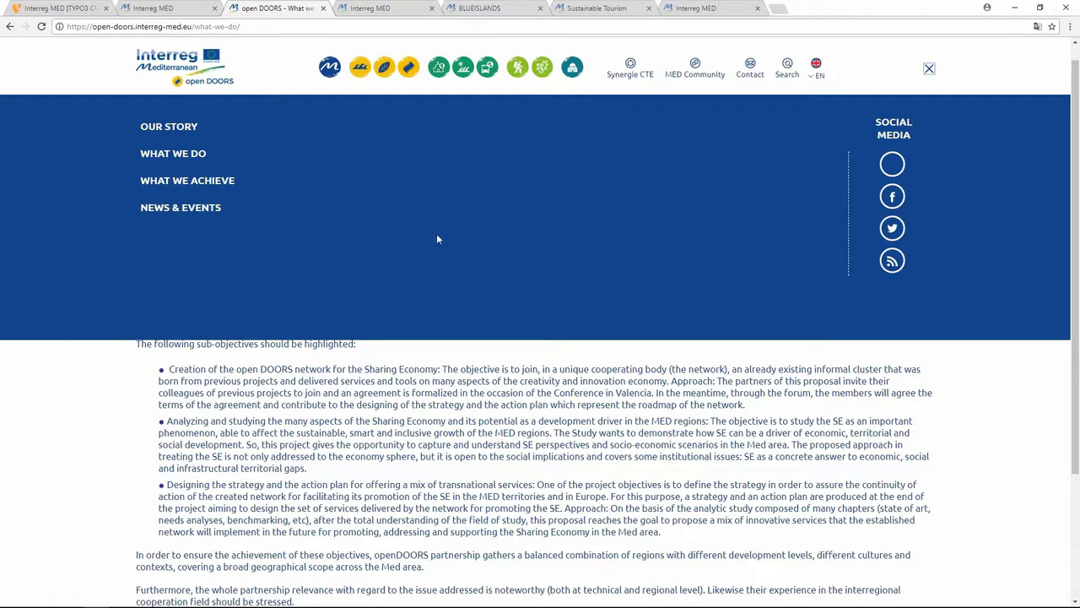
left_click(141, 7)
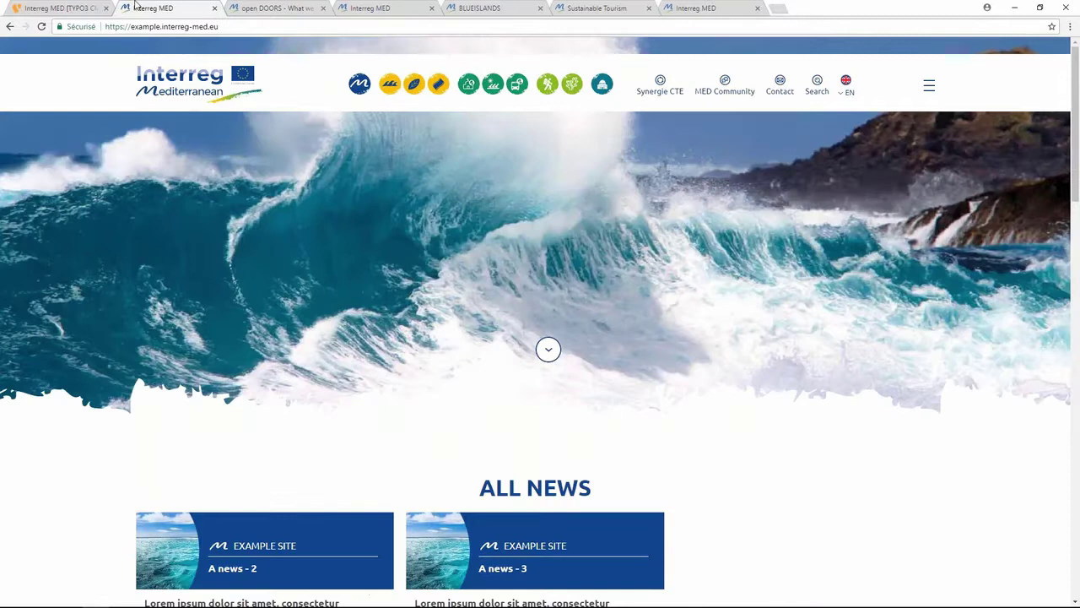
Step: In the TYPO3 backend, enable the "title page test" page, hide it in menus and save its access settings
left_click(76, 8)
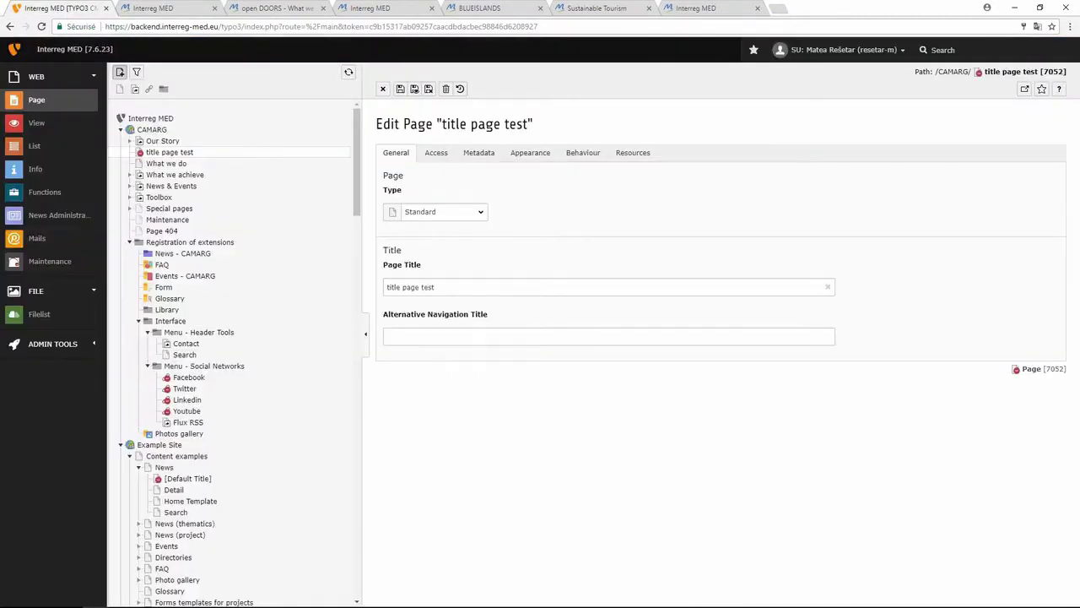
left_click(437, 153)
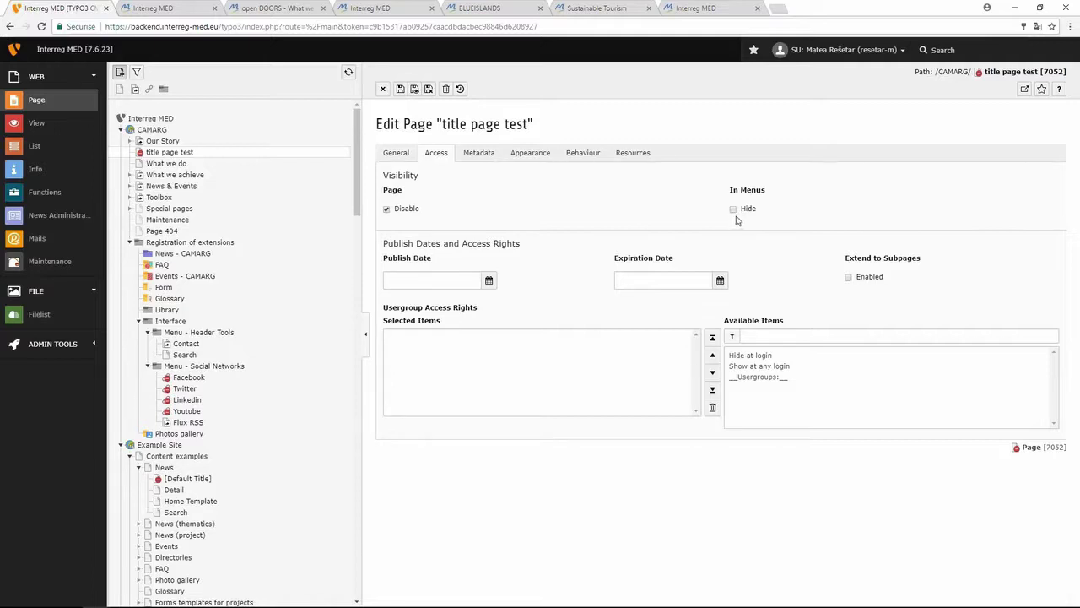
left_click(732, 210)
left_click(386, 210)
left_click(400, 89)
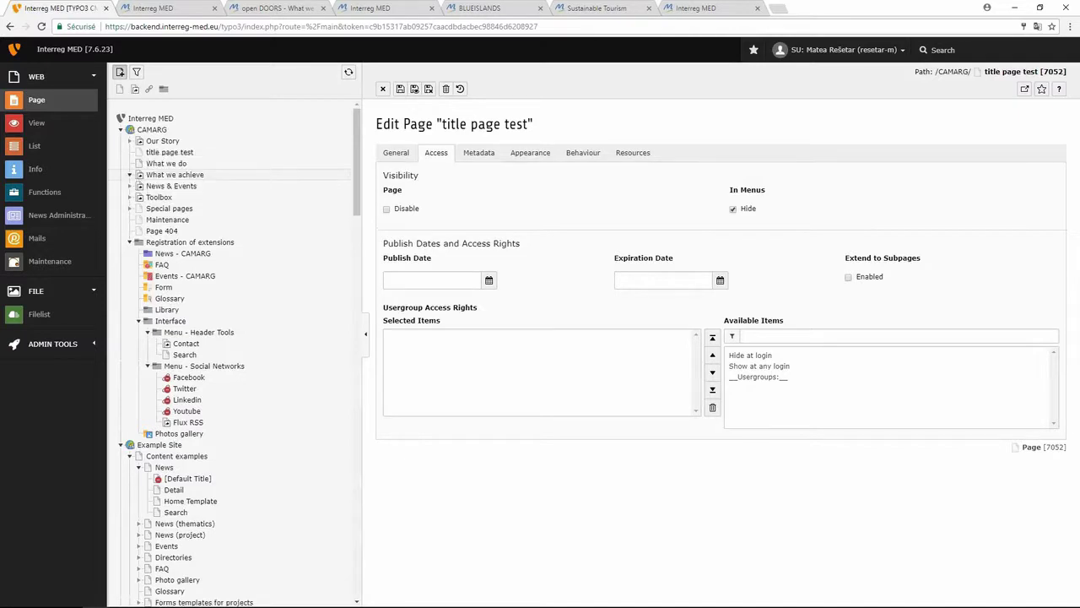
Step: Expand What we achieve, Toolbox and News & Events with its News page in the CAMARG branch to examine their subpages
left_click(129, 175)
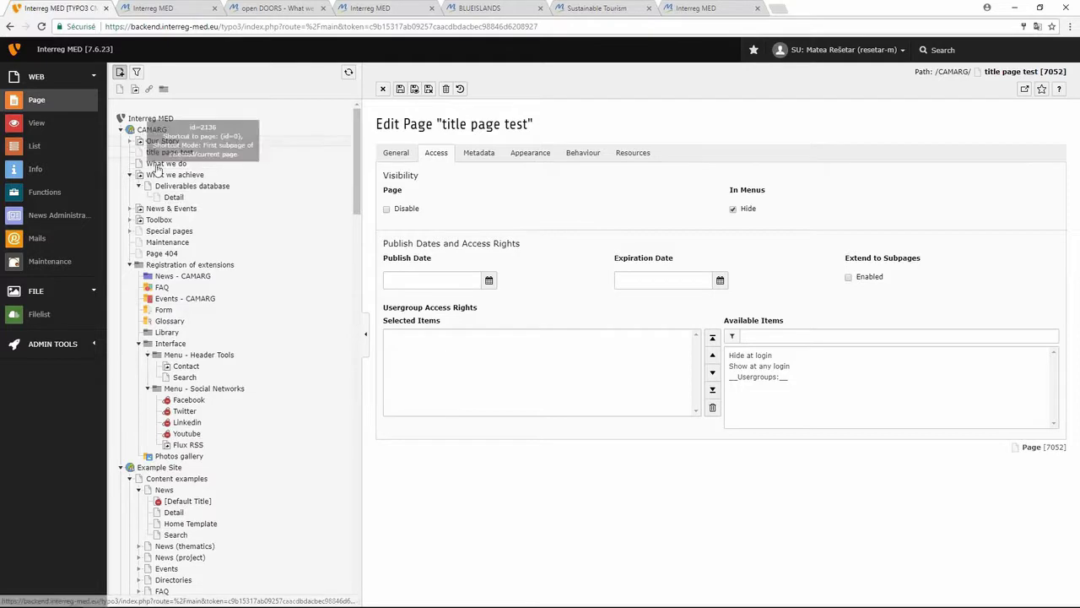
left_click(129, 220)
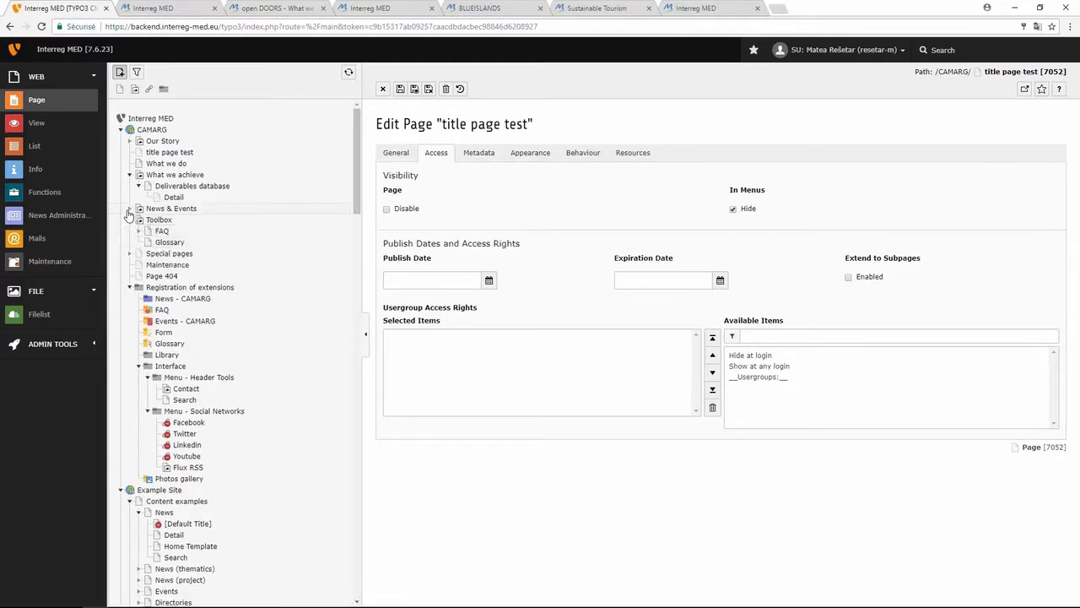
left_click(129, 209)
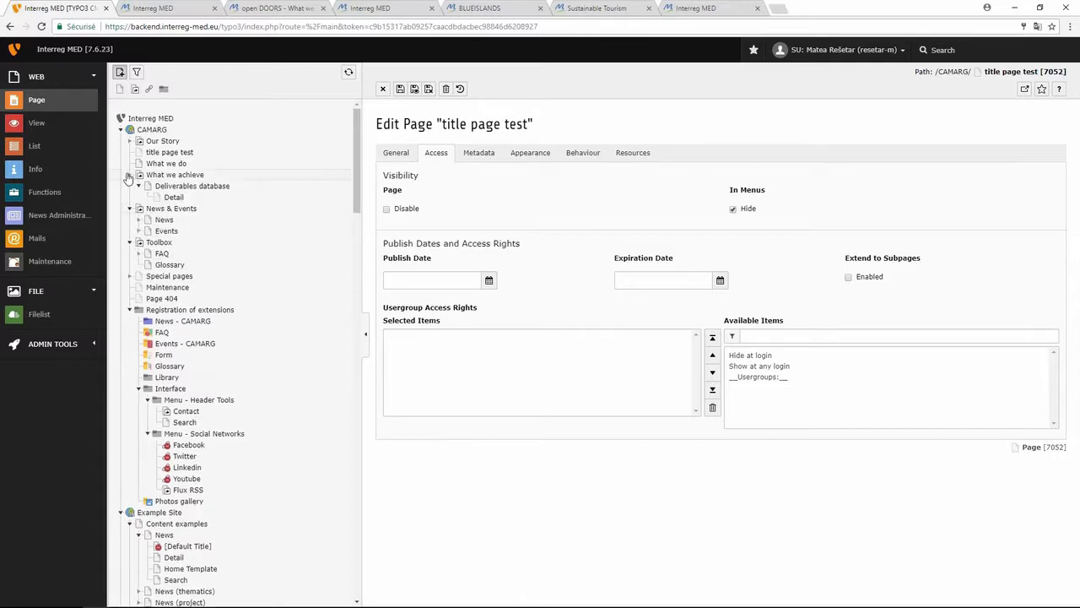
left_click(128, 175)
left_click(129, 175)
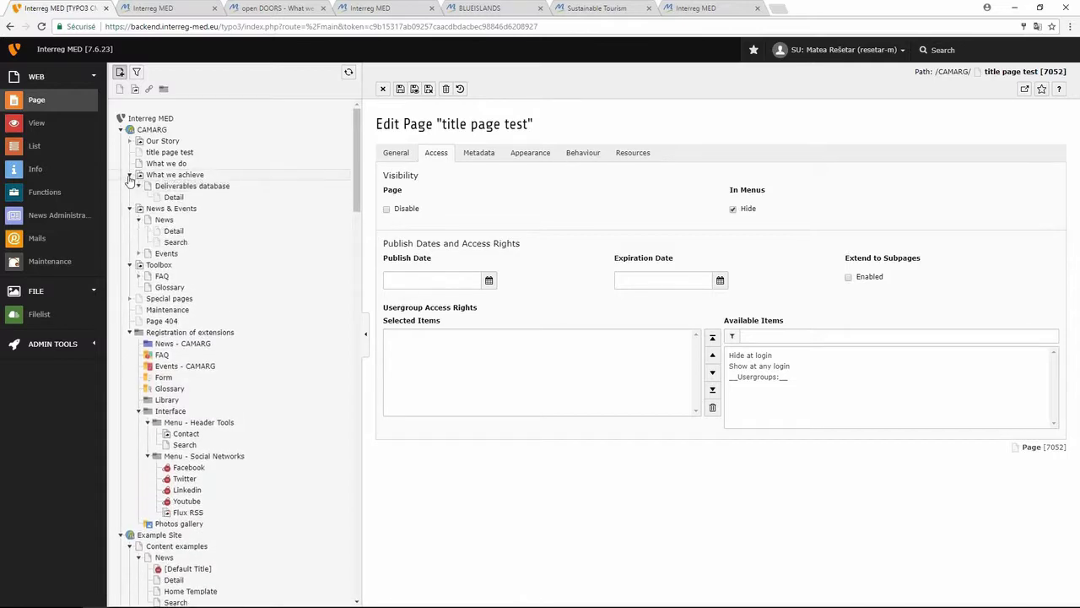
Step: Collapse What we achieve and News & Events in the CAMARG branch and open the What we do page
left_click(128, 174)
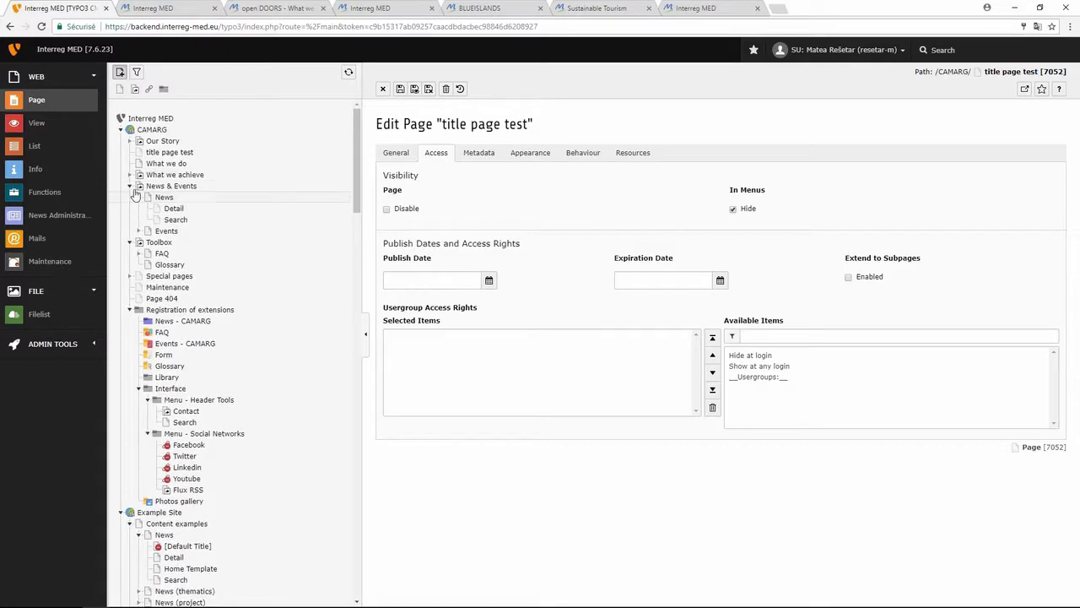
left_click(130, 187)
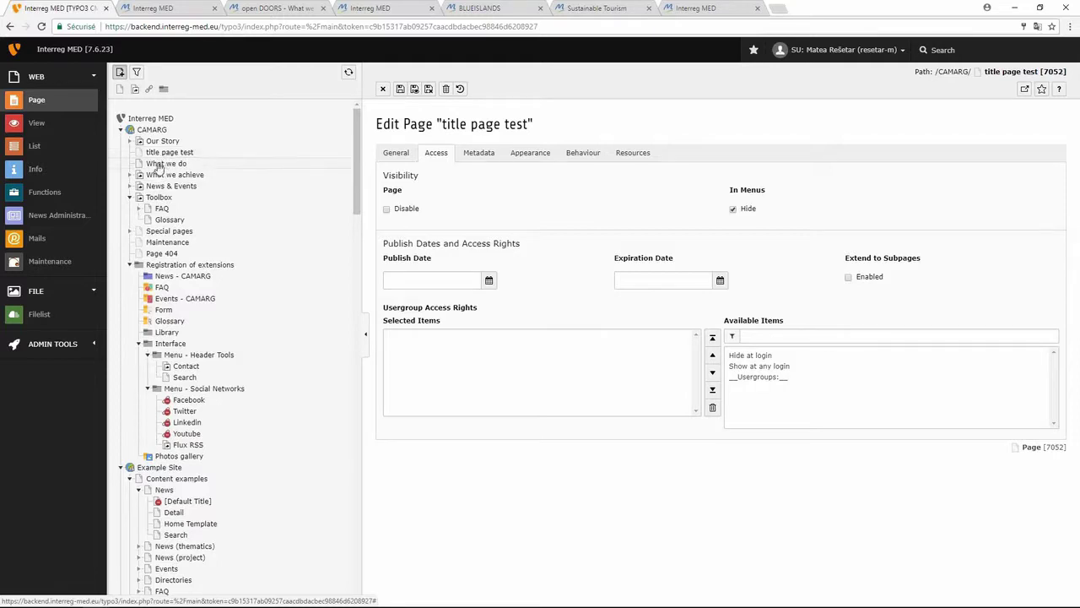
left_click(158, 167)
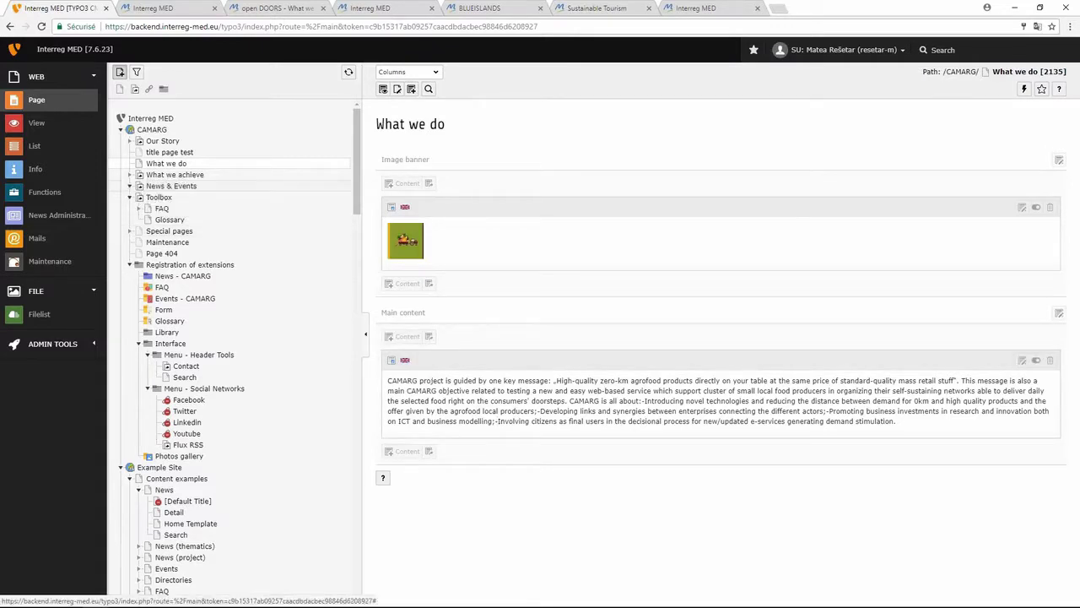
Step: Expand CAMARG's News & Events branch, show that page on the published website and examine its news list
left_click(129, 185)
left_click(138, 197)
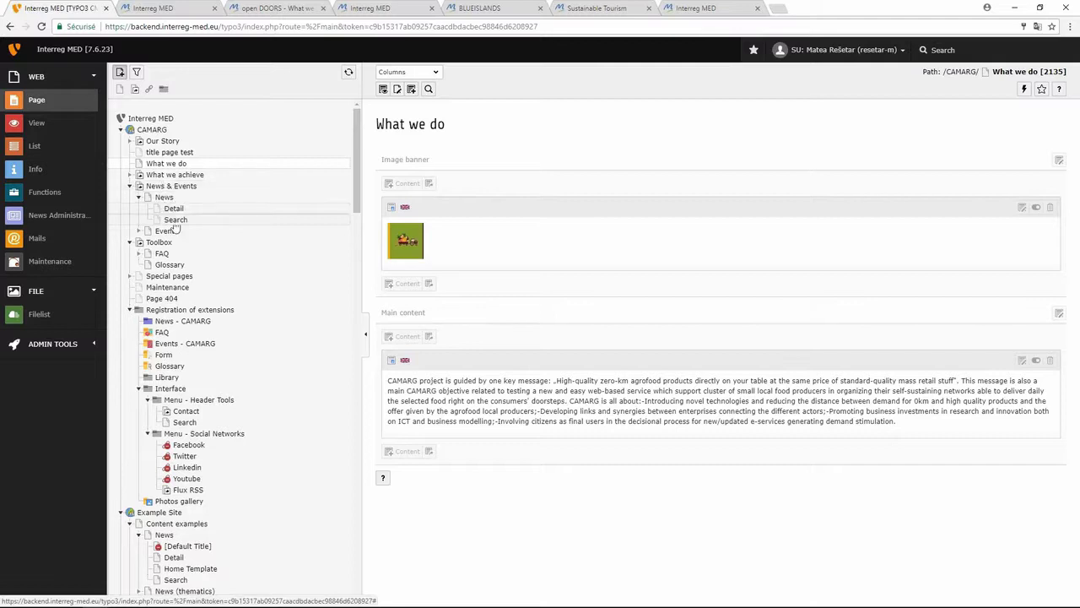
right_click(169, 187)
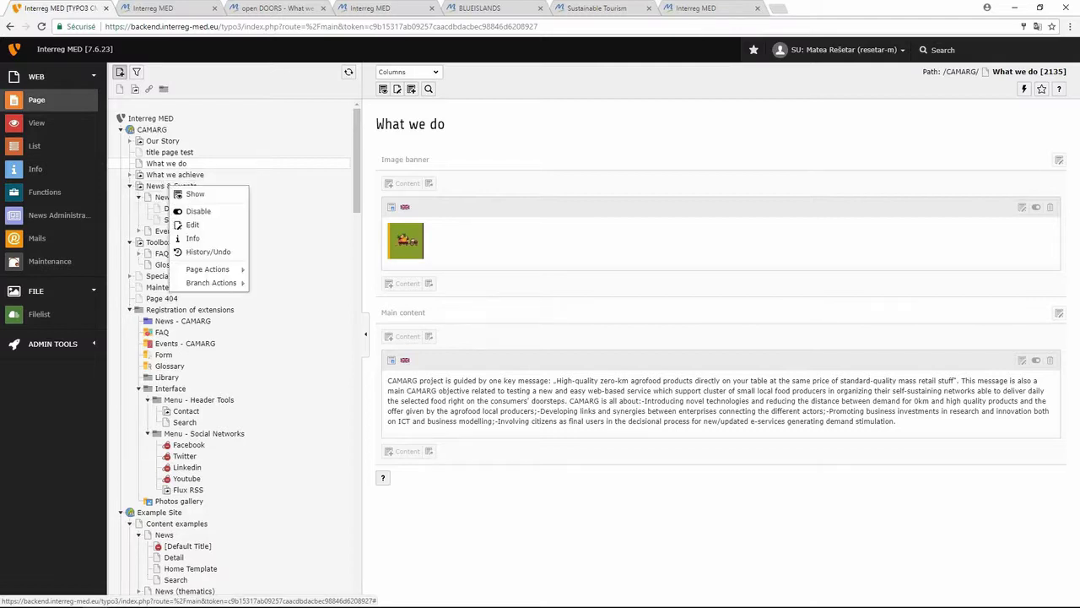
left_click(234, 196)
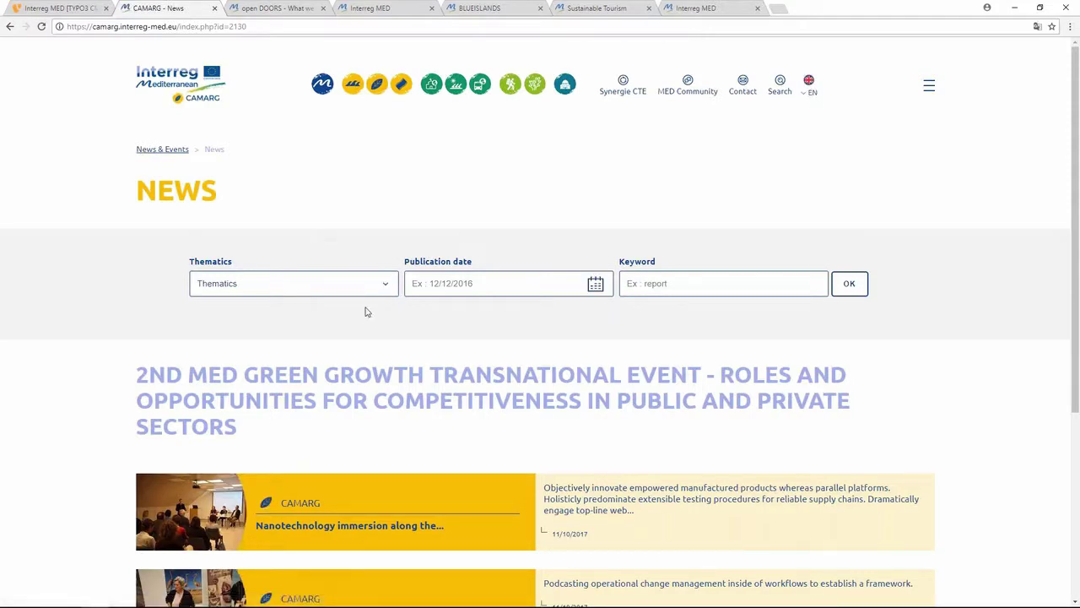
scroll(360, 314, "down", 4)
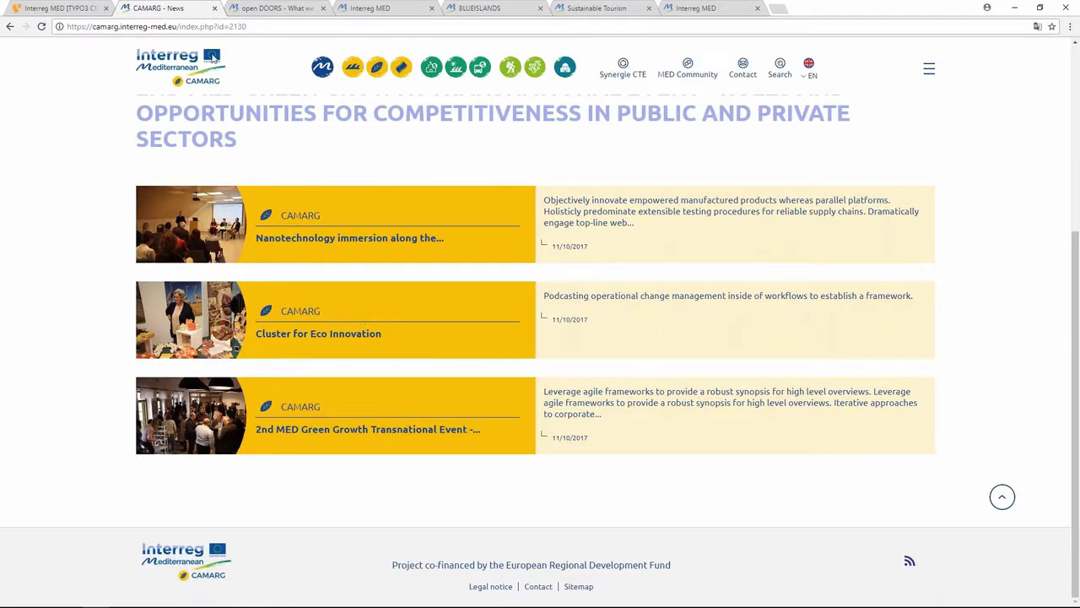
Step: Return to the TYPO3 backend, expand FAQ under CAMARG's Toolbox and show the FAQ page on the published website
left_click(74, 9)
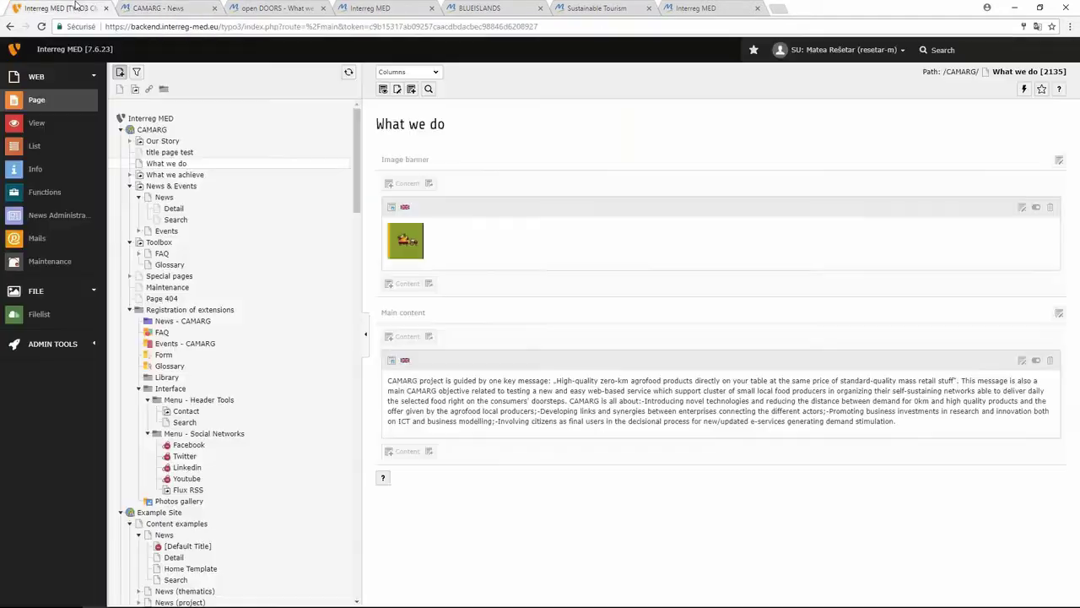
mouse_move(160, 197)
left_mouse_down()
mouse_move(167, 237)
mouse_move(147, 197)
left_mouse_up()
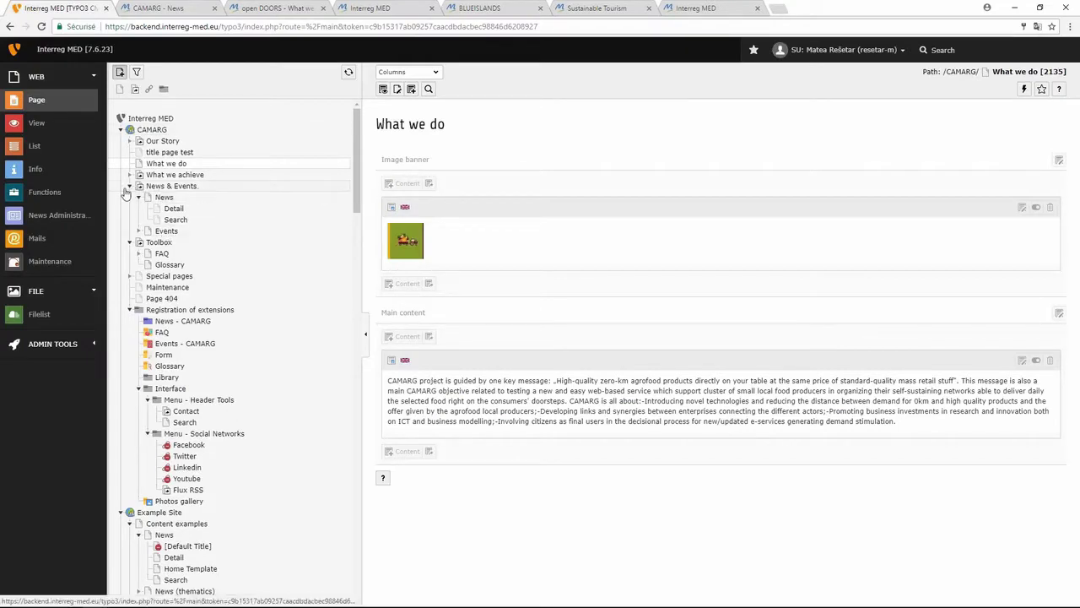
left_click(130, 187)
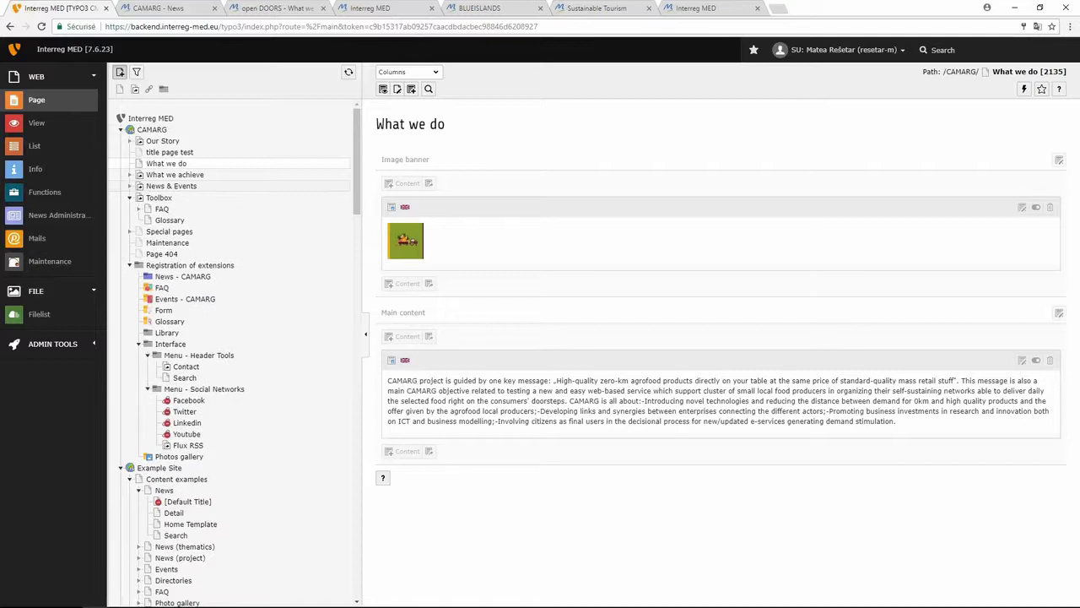
left_click(138, 209)
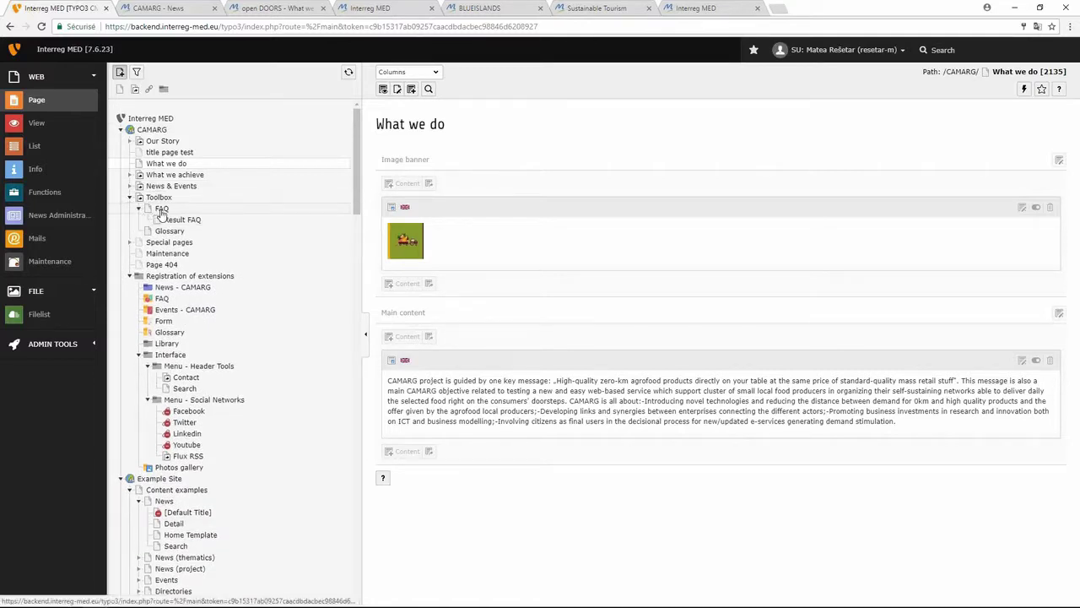
right_click(193, 218)
left_click(218, 276)
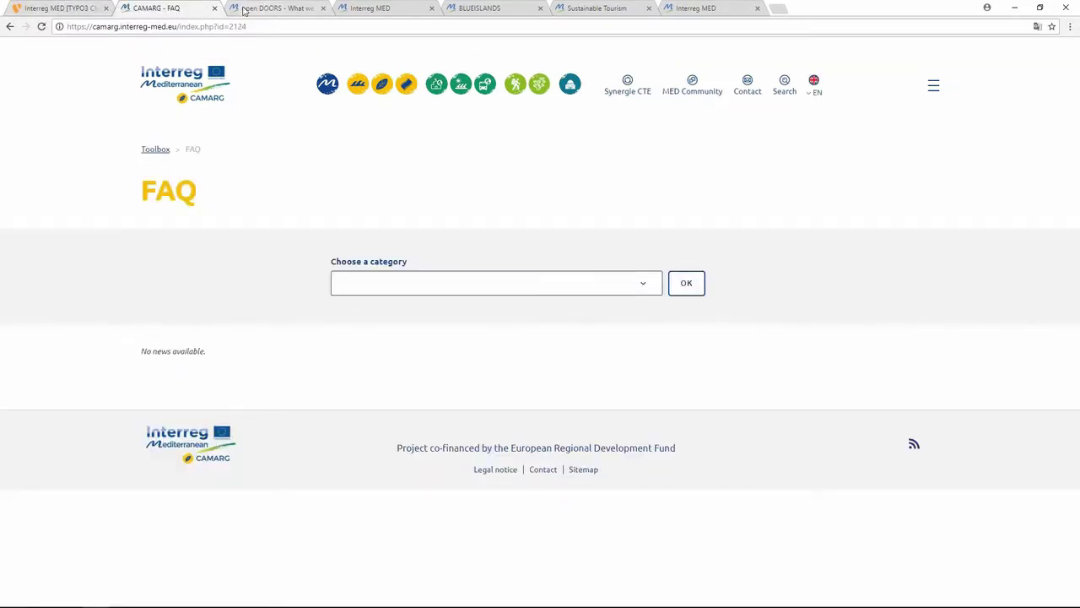
Step: Go to the main Interreg MED website, open the FAQ page from its Toolbox section and examine the questions
left_click(327, 91)
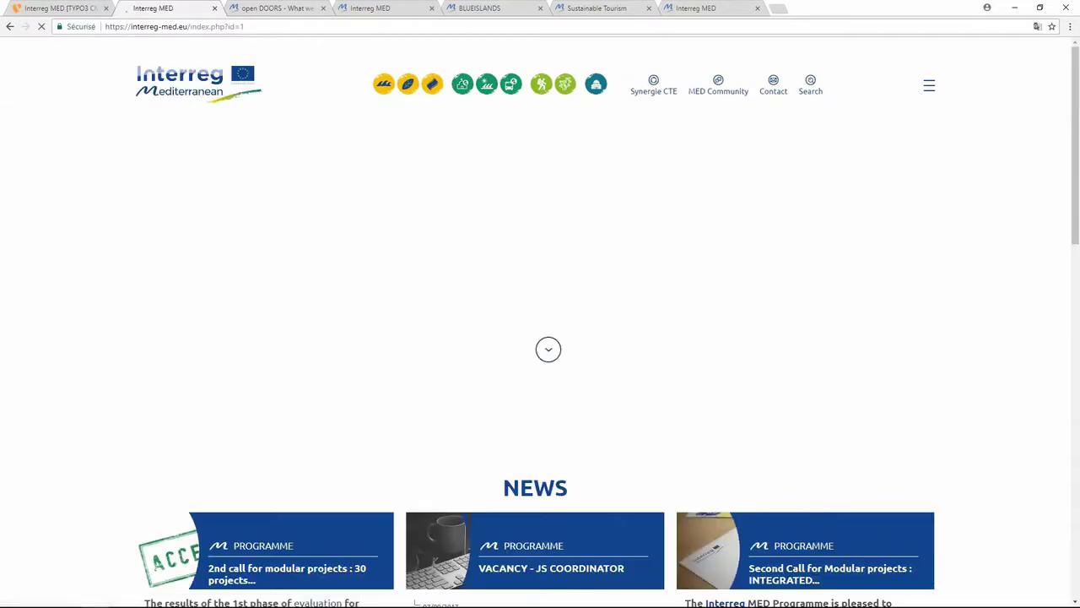
left_click(929, 94)
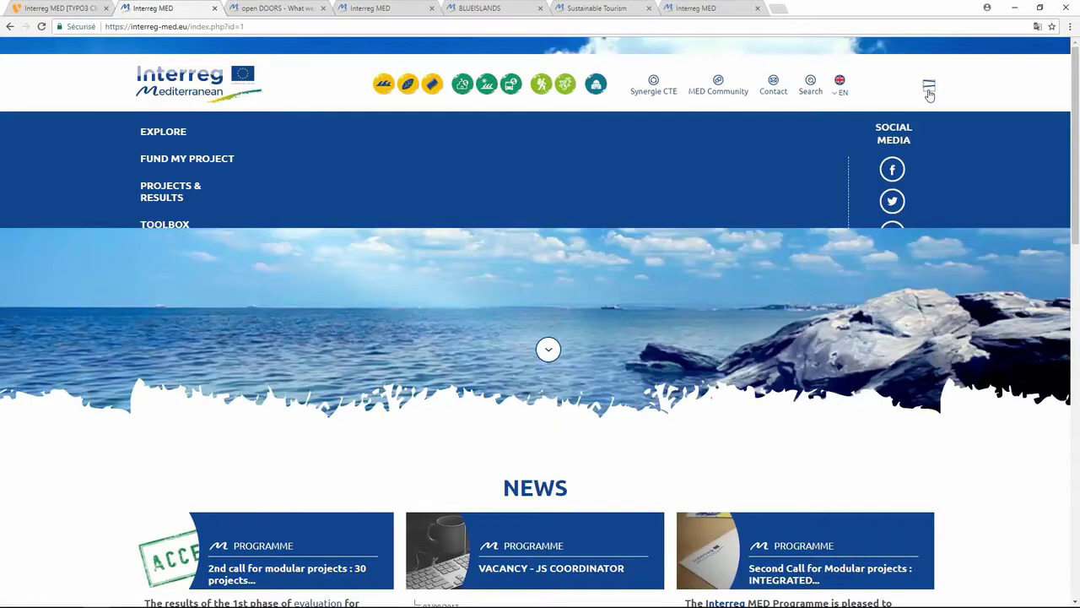
left_click(164, 235)
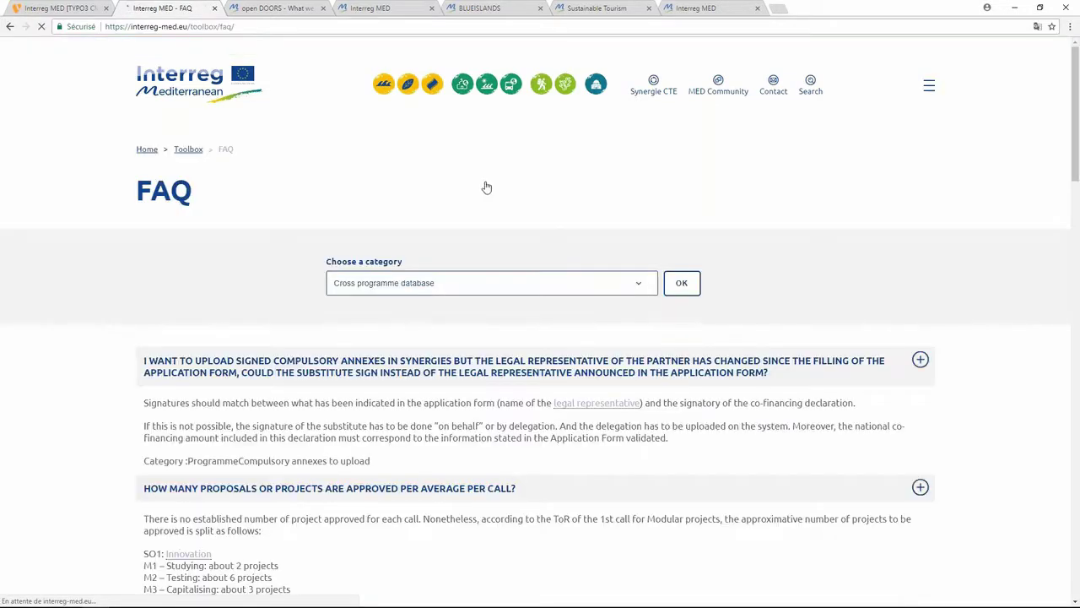
scroll(548, 250, "down", 3)
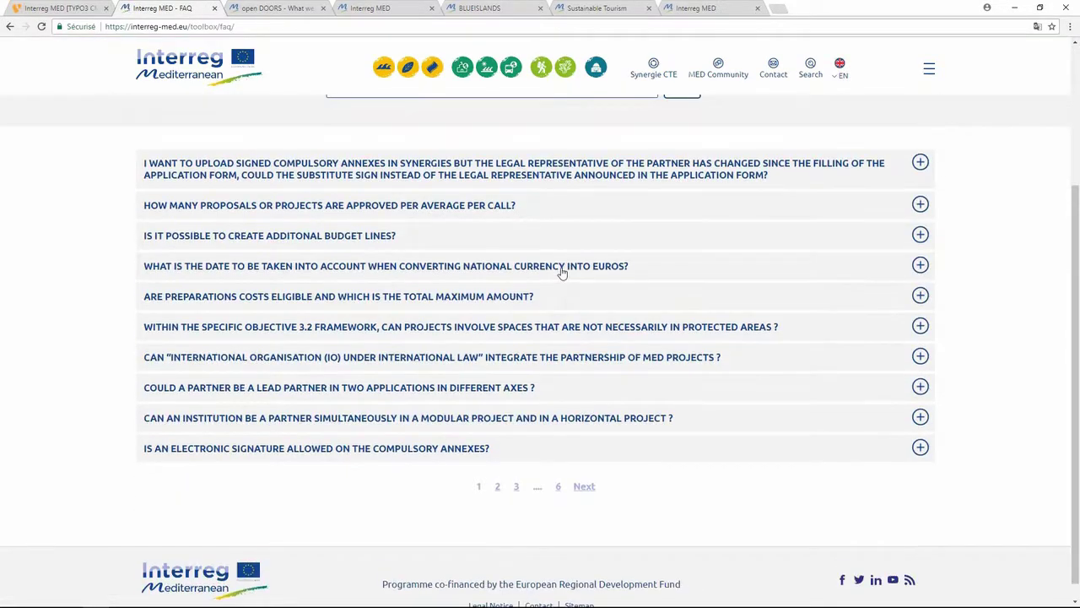
scroll(547, 251, "up", 2)
scroll(434, 205, "up", 1)
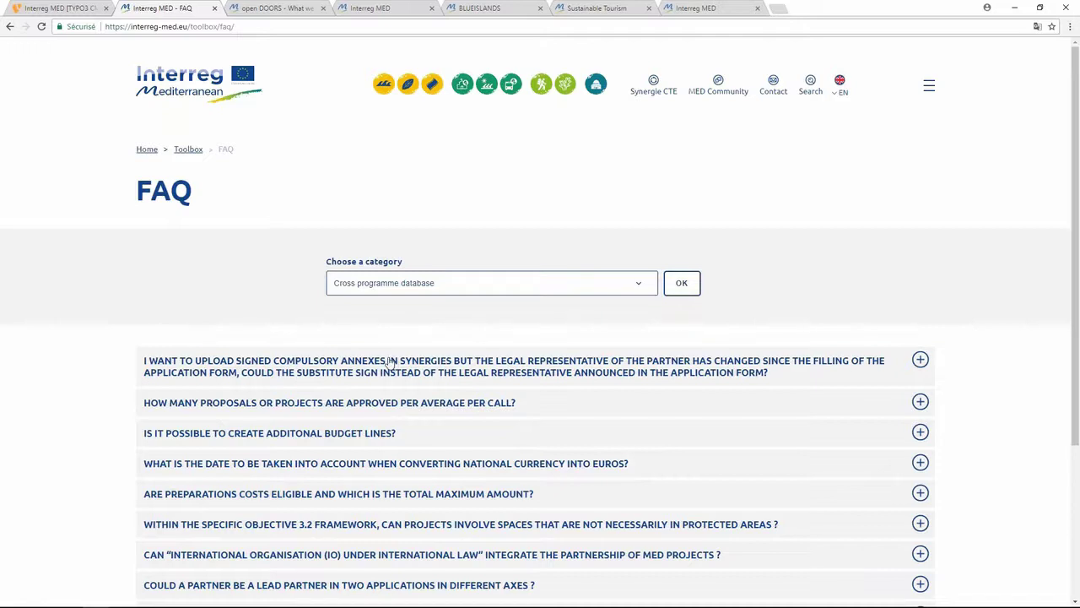
Step: Return to the TYPO3 backend, collapse CAMARG's Toolbox and Registration of extensions branches, and open "title page test"
left_click(53, 9)
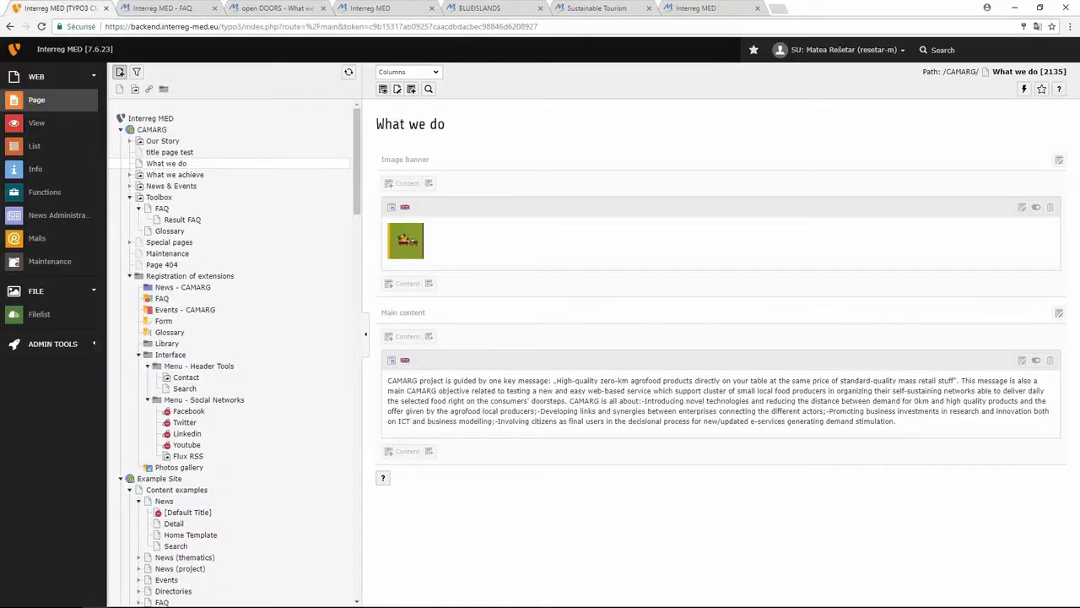
left_click(129, 197)
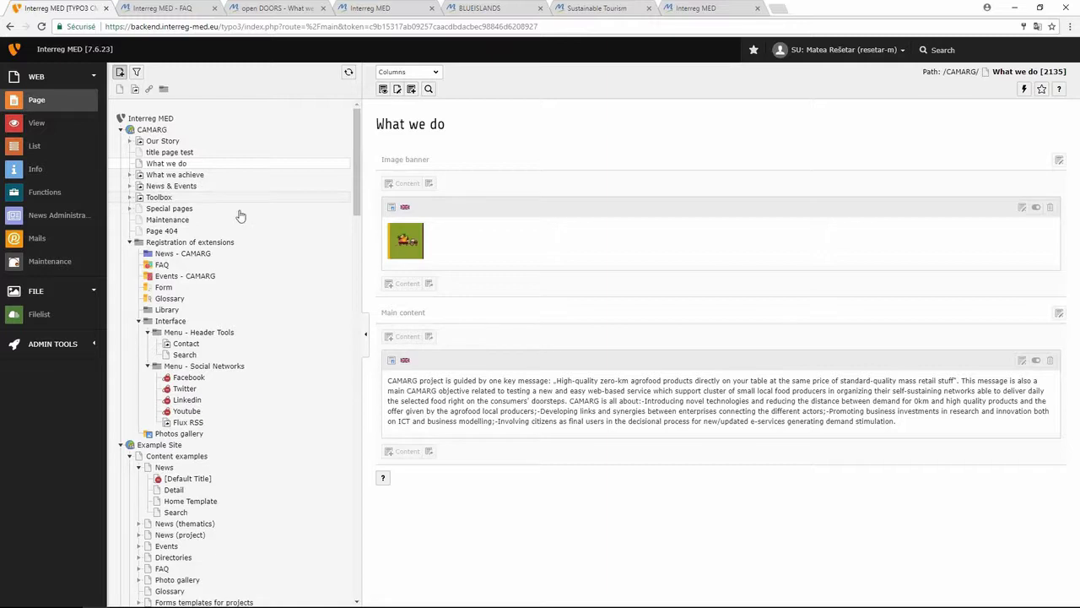
left_click(129, 243)
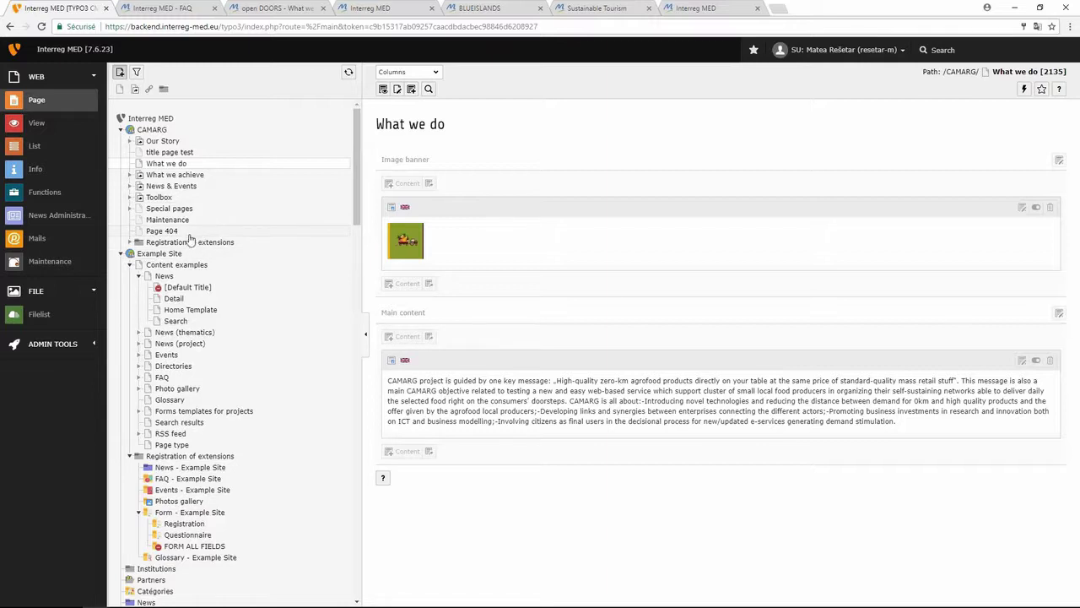
left_click(183, 154)
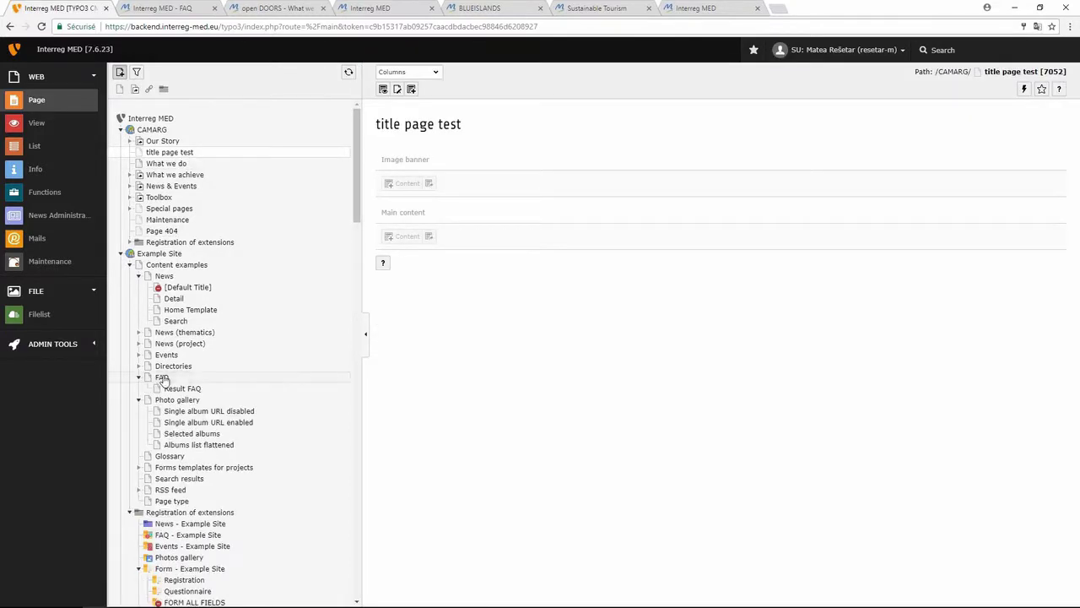
Step: Copy the FAQ page from the Example Site's Content examples and paste it into CAMARG's Our Story
right_click(162, 379)
left_click(196, 431)
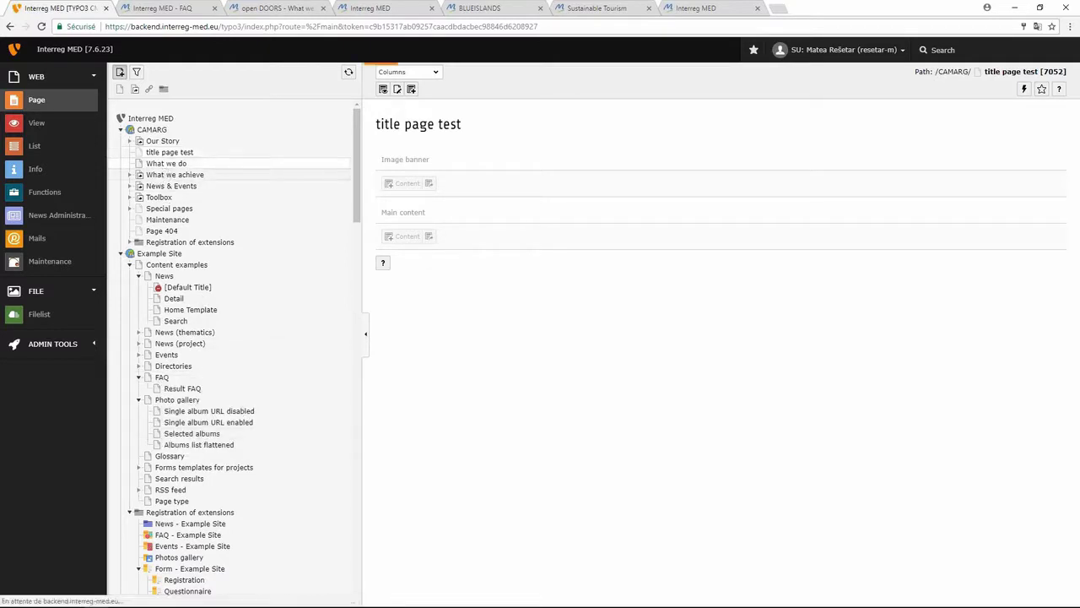
left_click(224, 174)
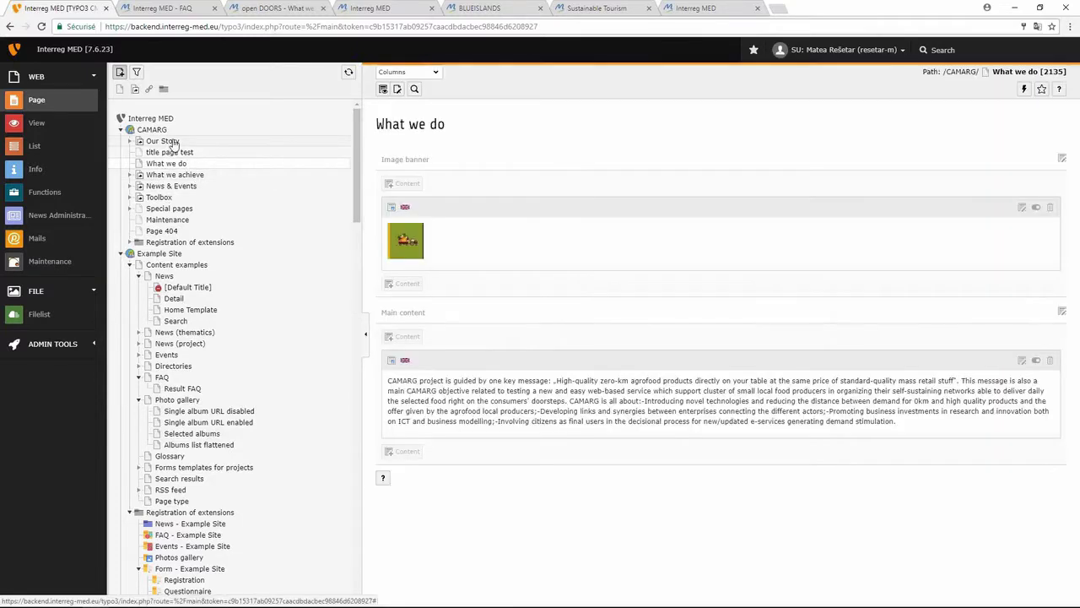
right_click(173, 142)
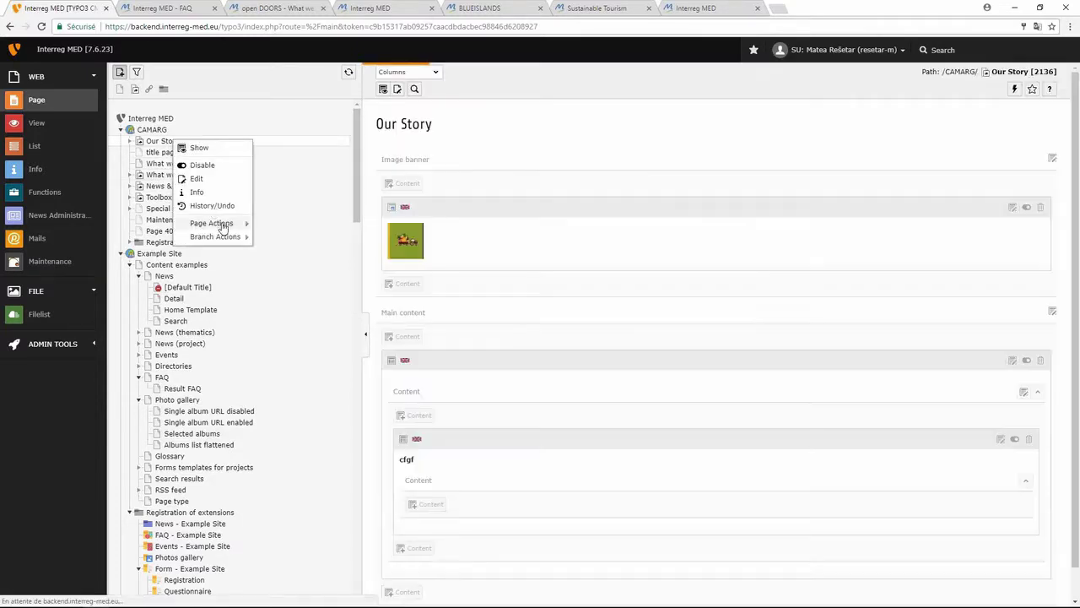
mouse_move(226, 226)
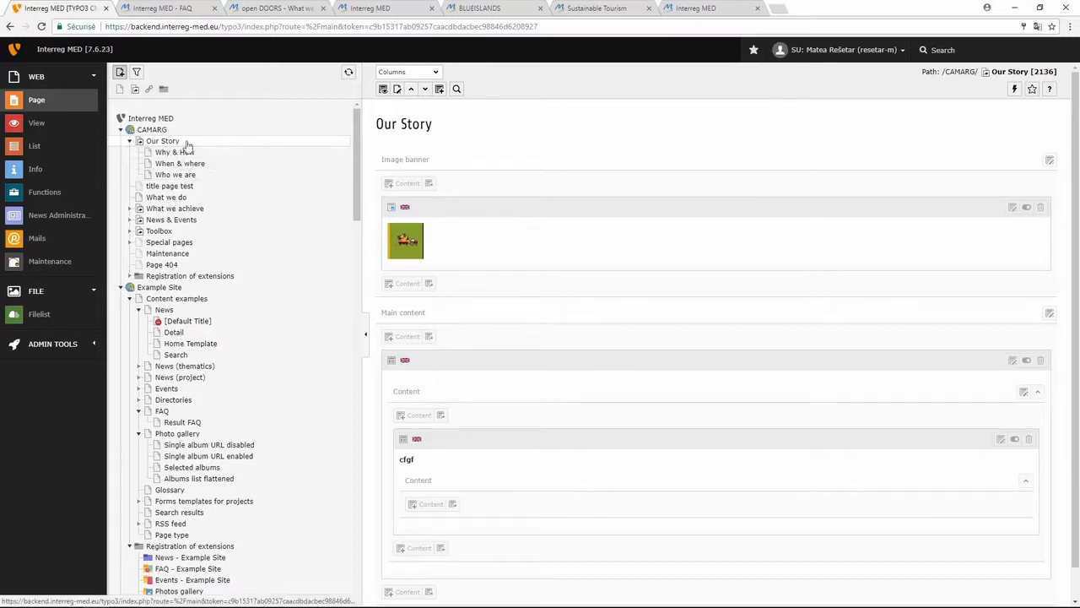
right_click(189, 143)
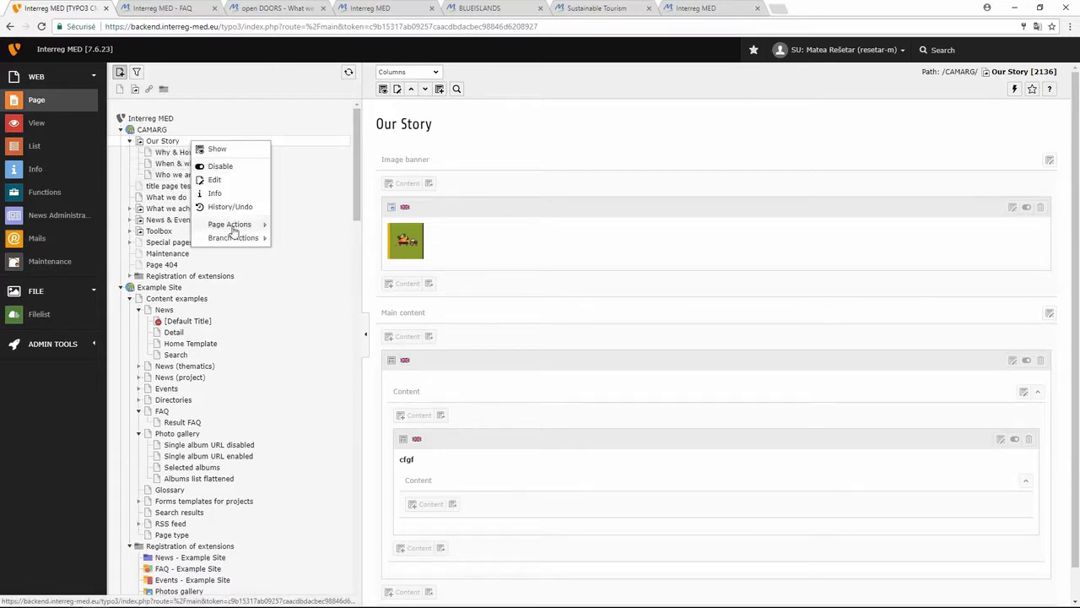
left_click(318, 266)
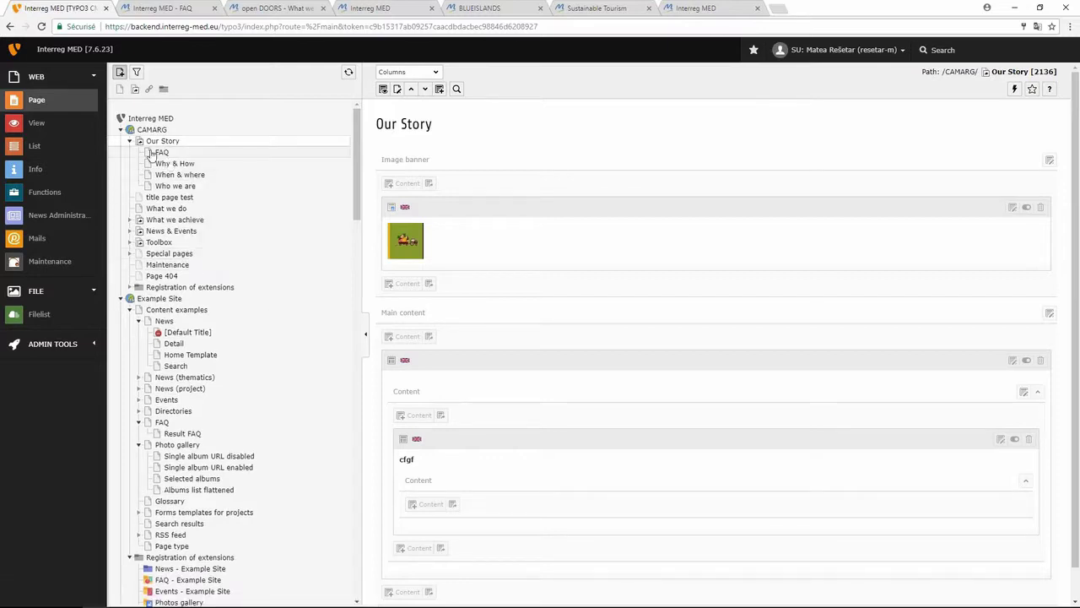
Step: Examine the page and branch actions available for the pasted FAQ page under Our Story
mouse_move(159, 153)
left_mouse_down()
mouse_move(152, 175)
mouse_move(169, 148)
mouse_move(177, 192)
mouse_move(173, 154)
mouse_move(173, 211)
mouse_move(167, 155)
left_mouse_up()
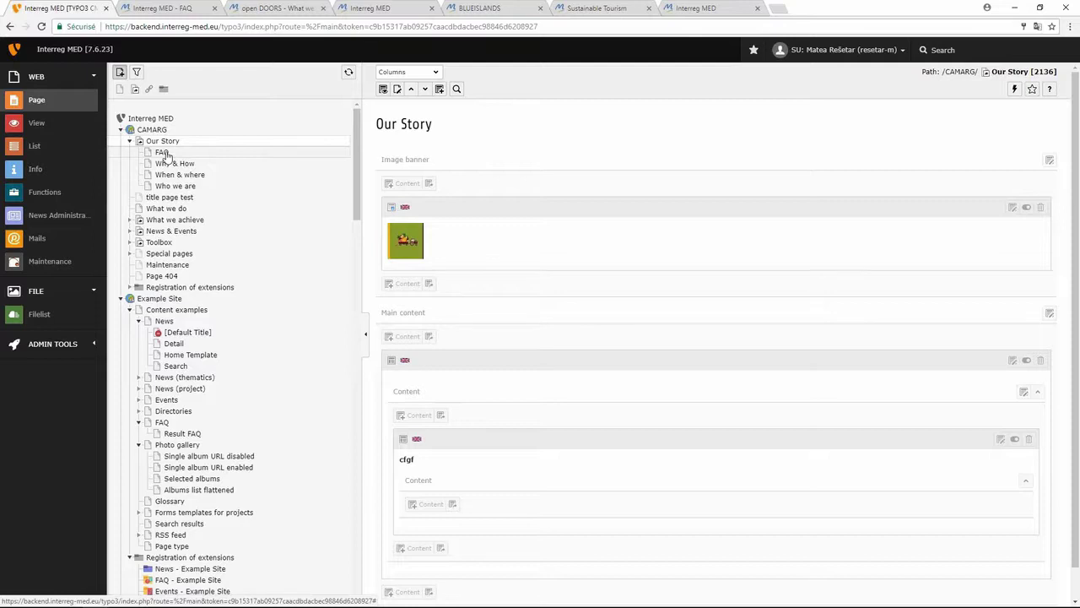
right_click(167, 156)
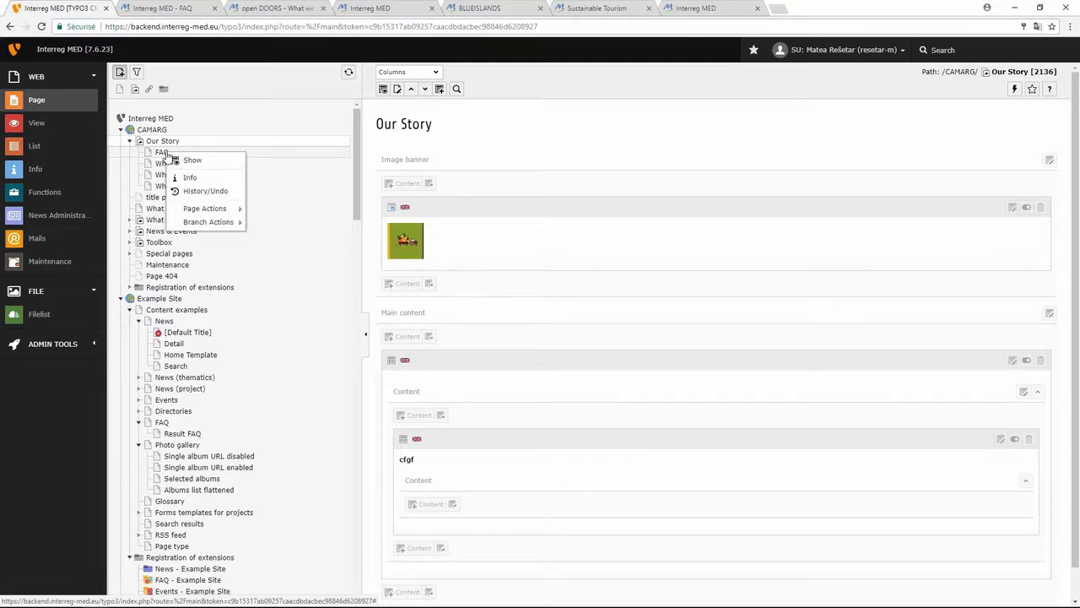
mouse_move(186, 213)
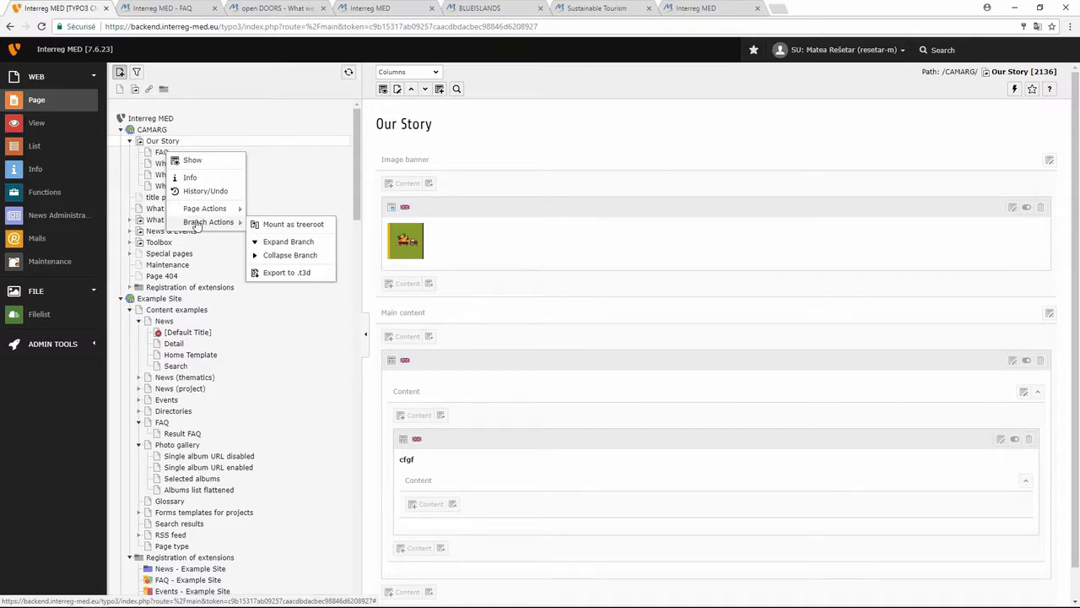
left_click(160, 152)
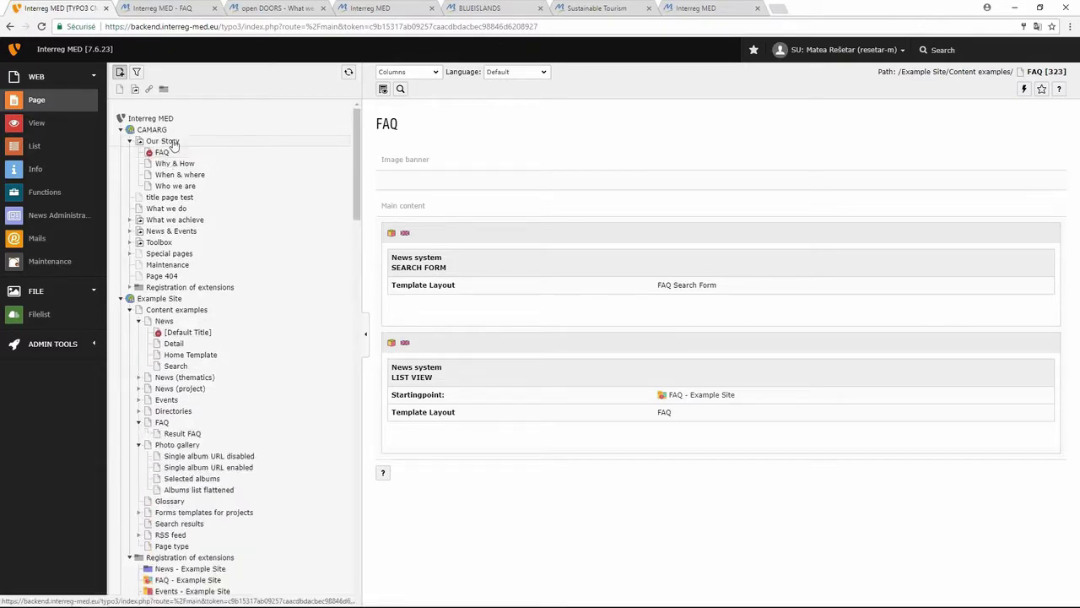
Step: Move the FAQ page within Our Story to between When & where and Who we are
mouse_move(165, 153)
left_mouse_down()
mouse_move(175, 174)
mouse_move(181, 156)
mouse_move(165, 152)
left_mouse_up()
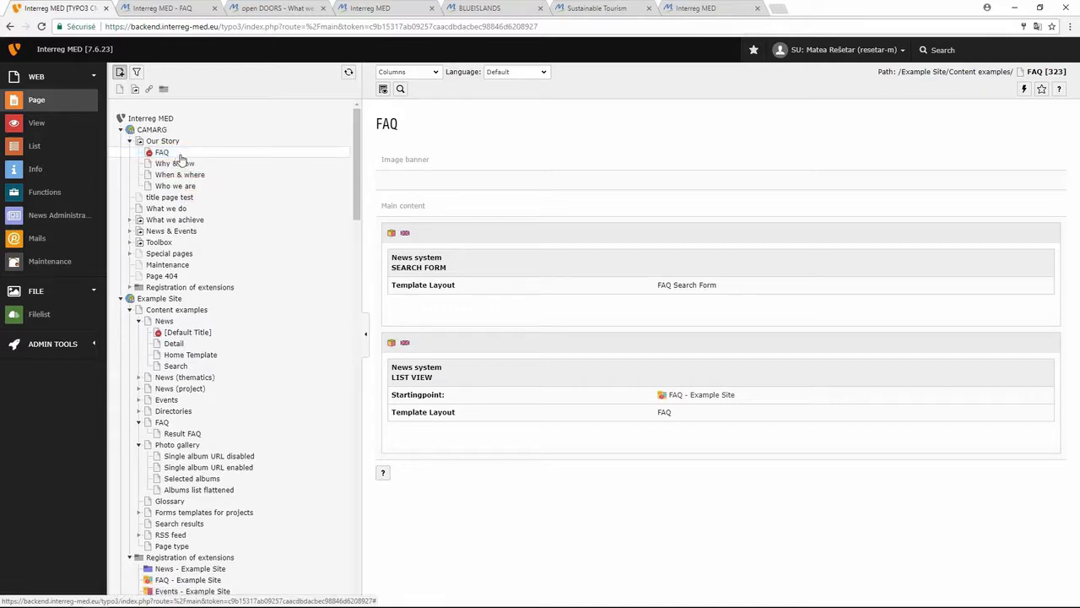
left_click_drag(163, 155, 179, 176)
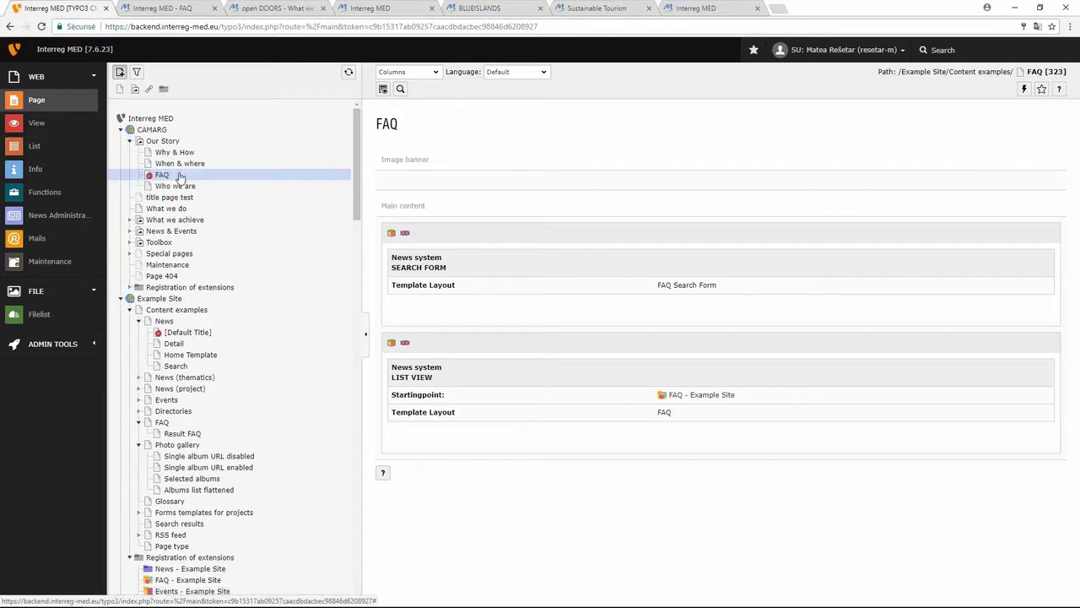
right_click(170, 176)
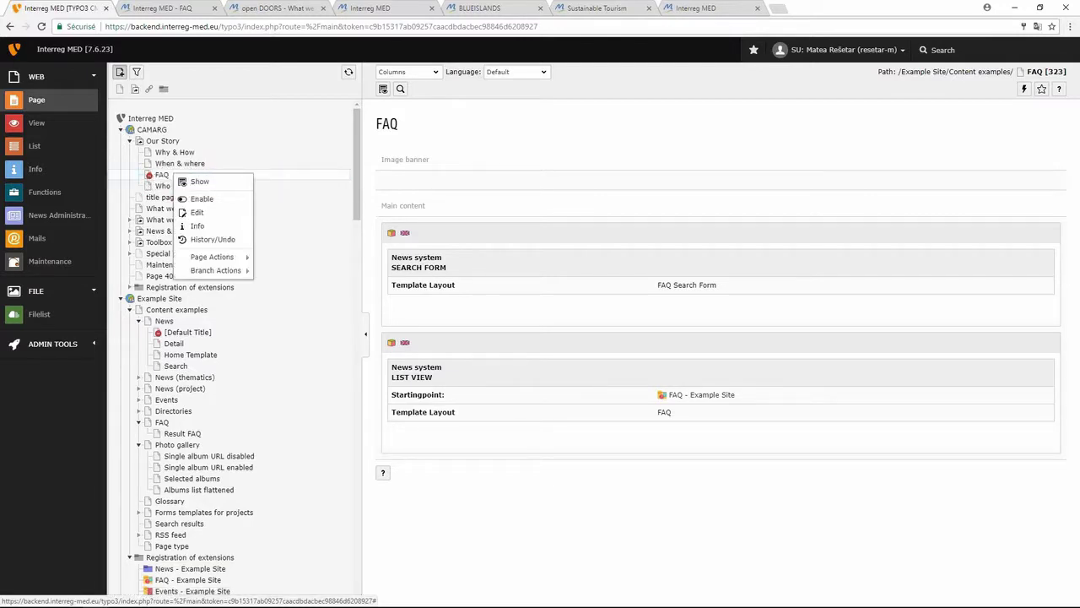
right_click(276, 178)
right_click(274, 178)
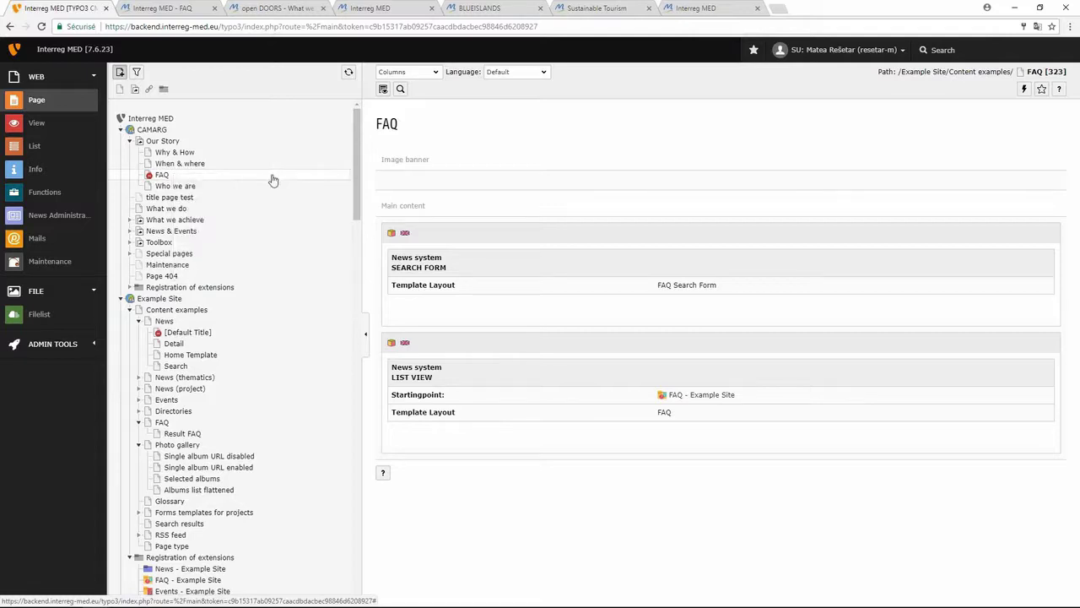
Step: Open the FAQ page under CAMARG's Our Story and bring up its available page options
left_click(162, 175)
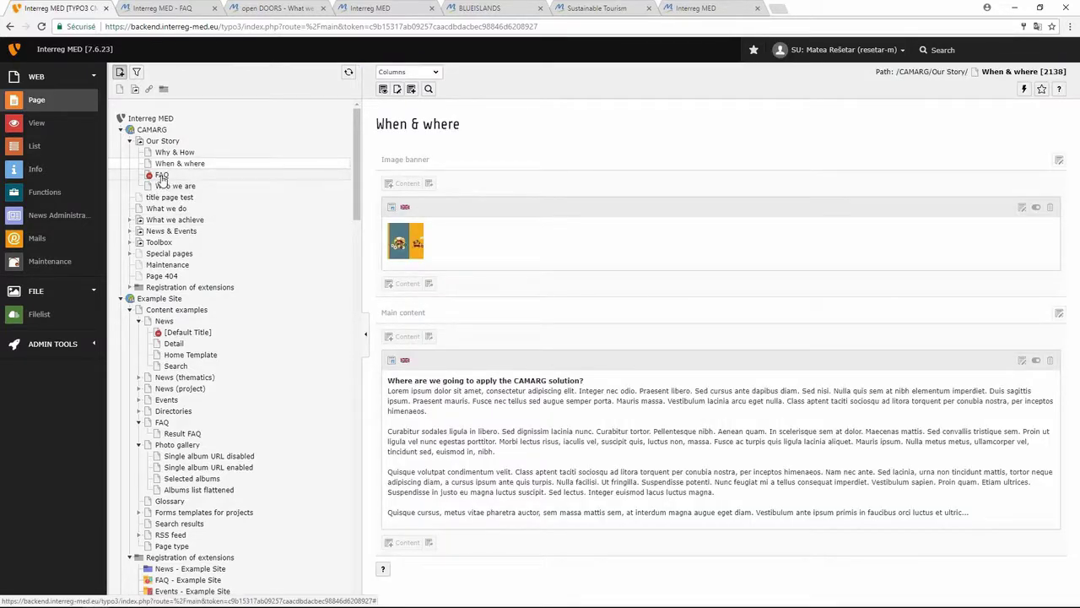
left_click(163, 177)
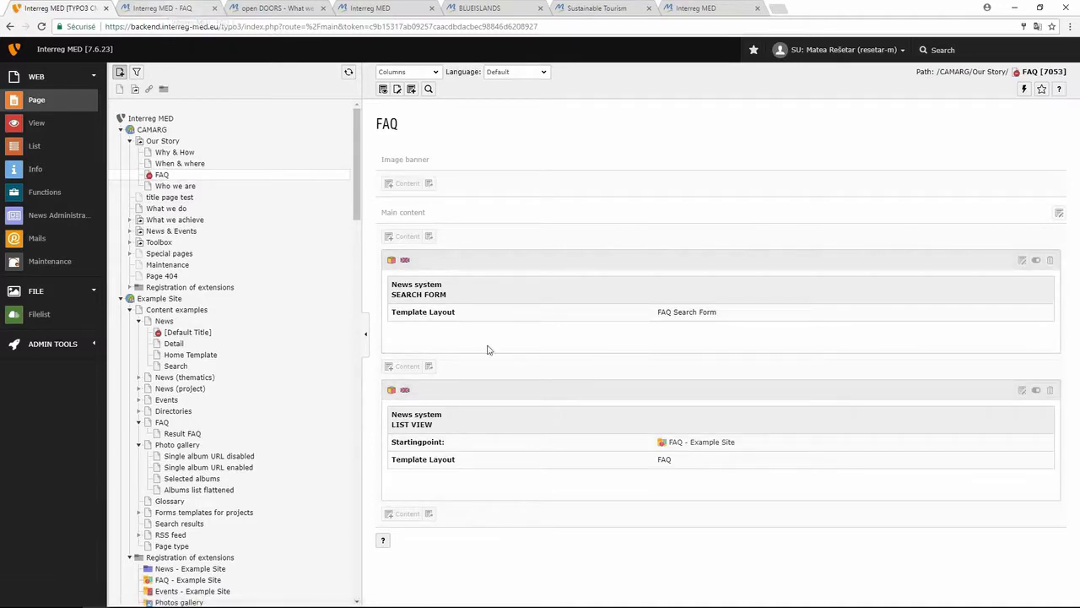
right_click(166, 177)
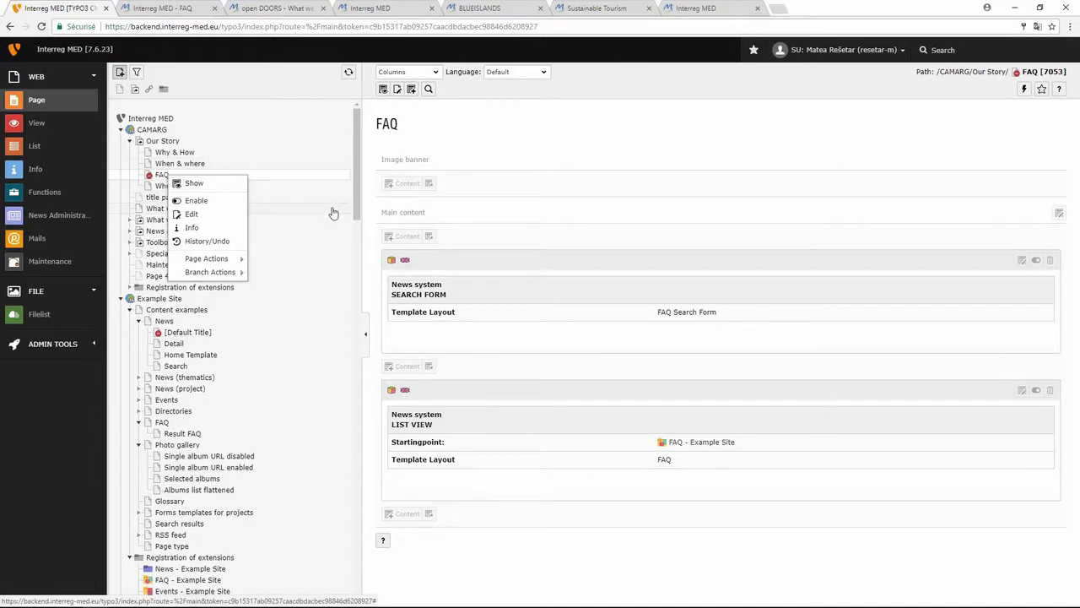
Step: Look through the page tree for the Example Site's Registration of extensions folders and CAMARG's matching branch
scroll(294, 284, "down", 3)
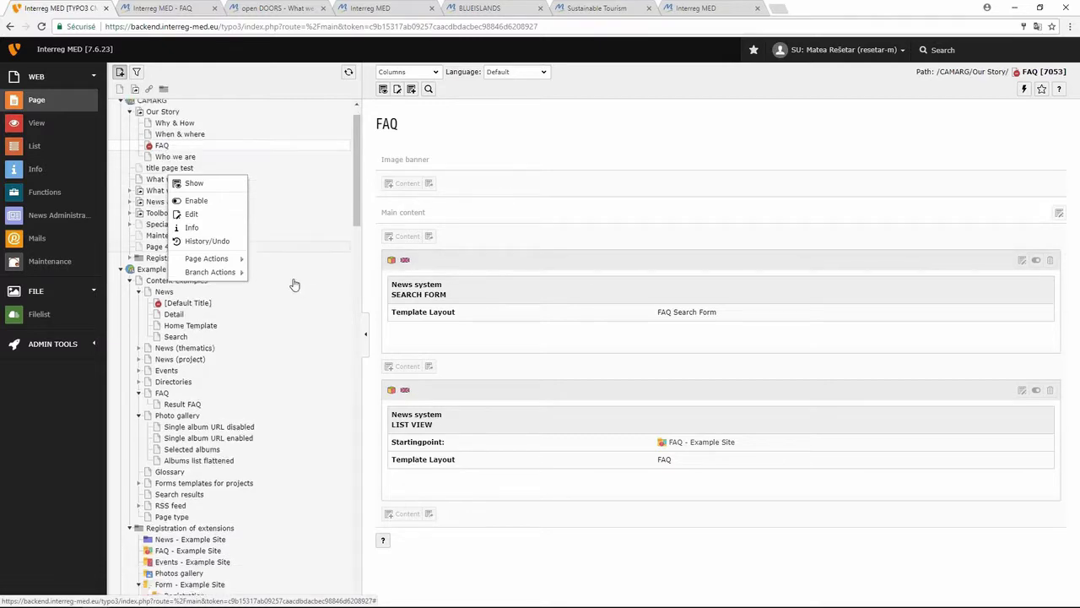
scroll(294, 284, "down", 1)
scroll(292, 282, "up", 2)
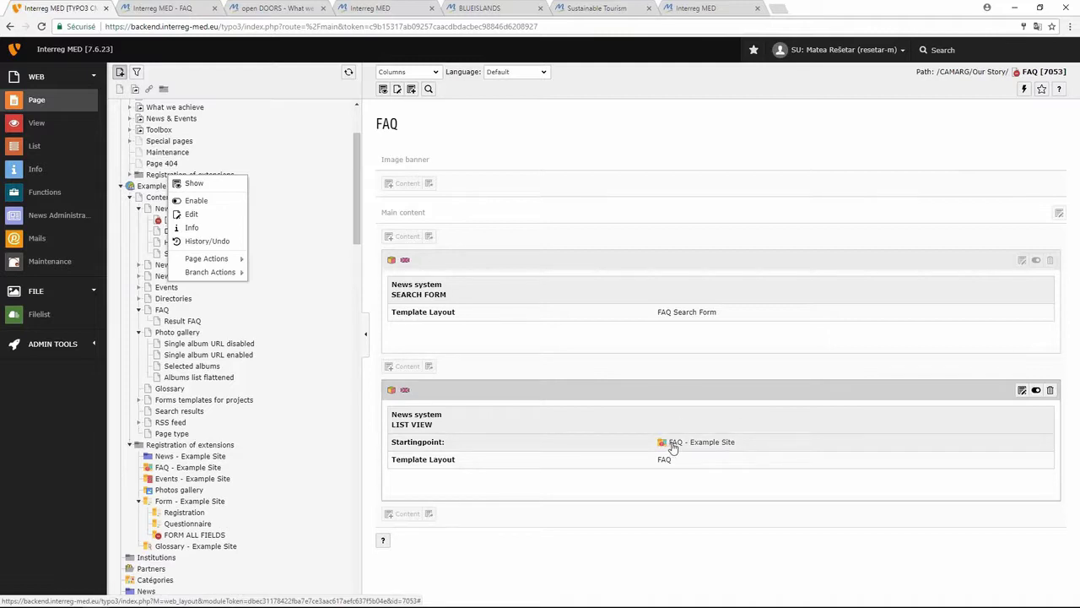
scroll(282, 326, "down", 1)
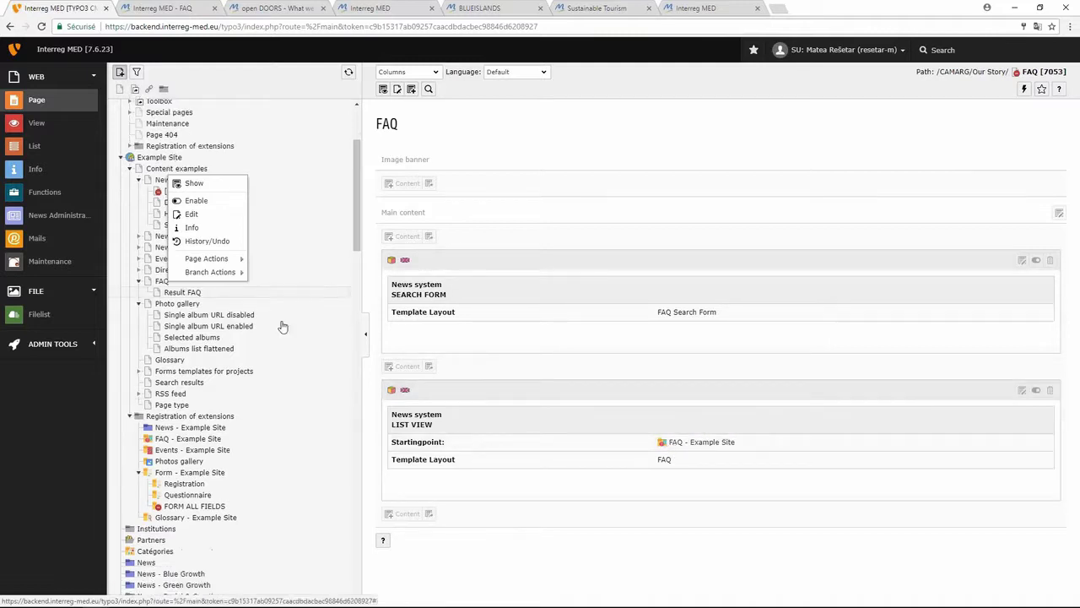
scroll(283, 327, "up", 3)
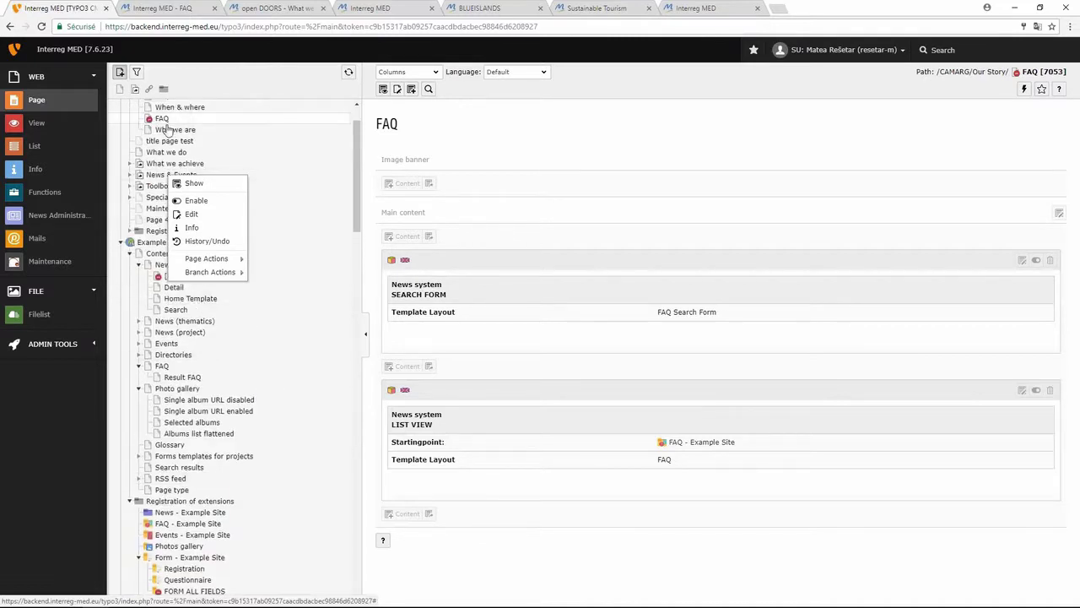
scroll(251, 352, "down", 8)
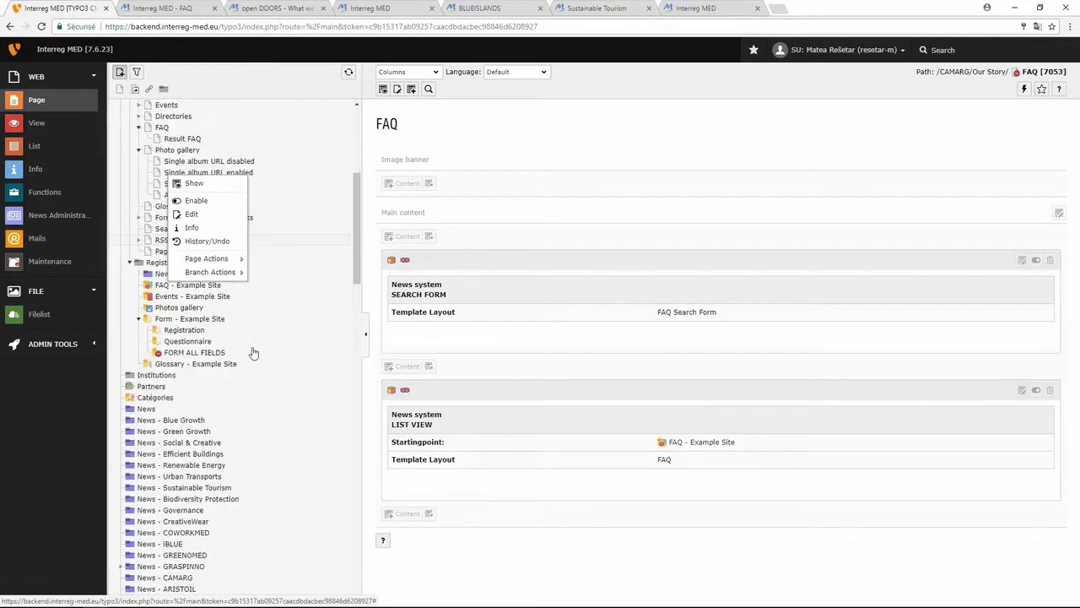
scroll(253, 352, "down", 5)
left_click(304, 245)
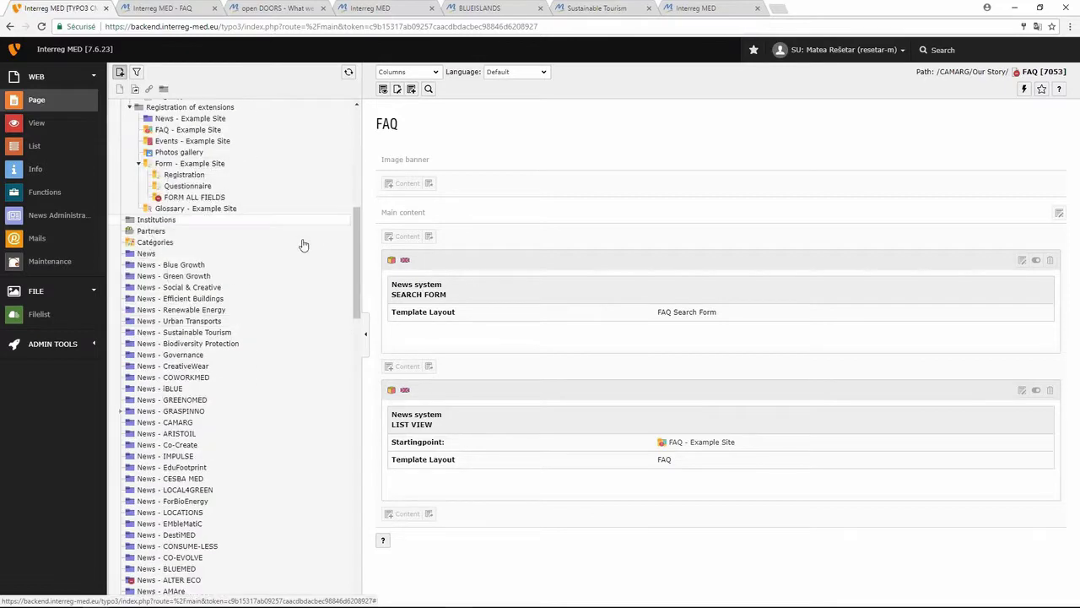
scroll(238, 251, "up", 4)
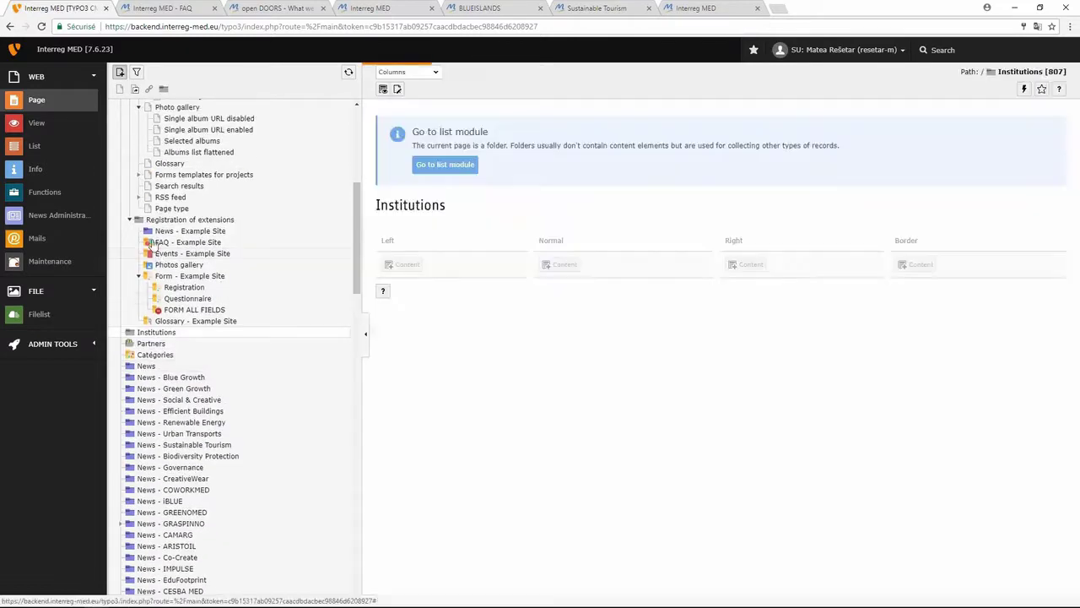
scroll(238, 251, "up", 7)
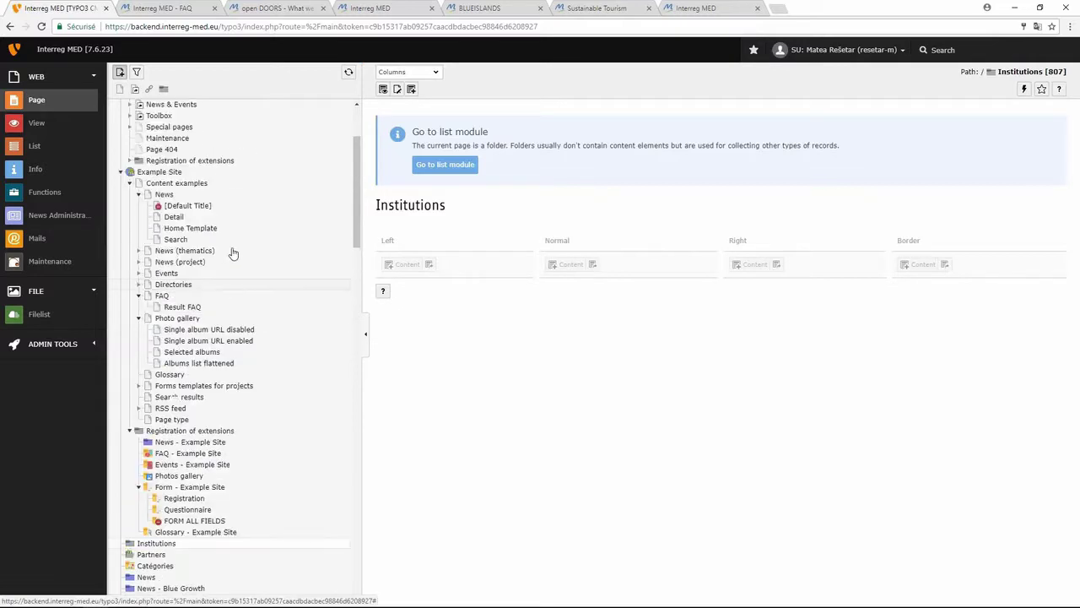
scroll(232, 259, "up", 3)
scroll(203, 321, "down", 4)
scroll(176, 241, "up", 1)
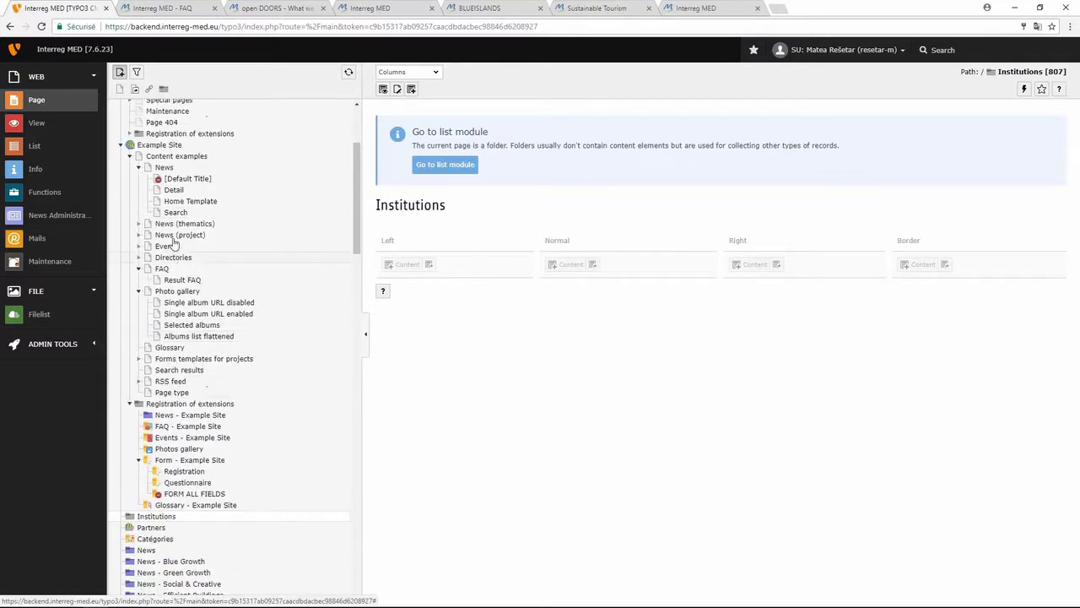
scroll(173, 244, "up", 5)
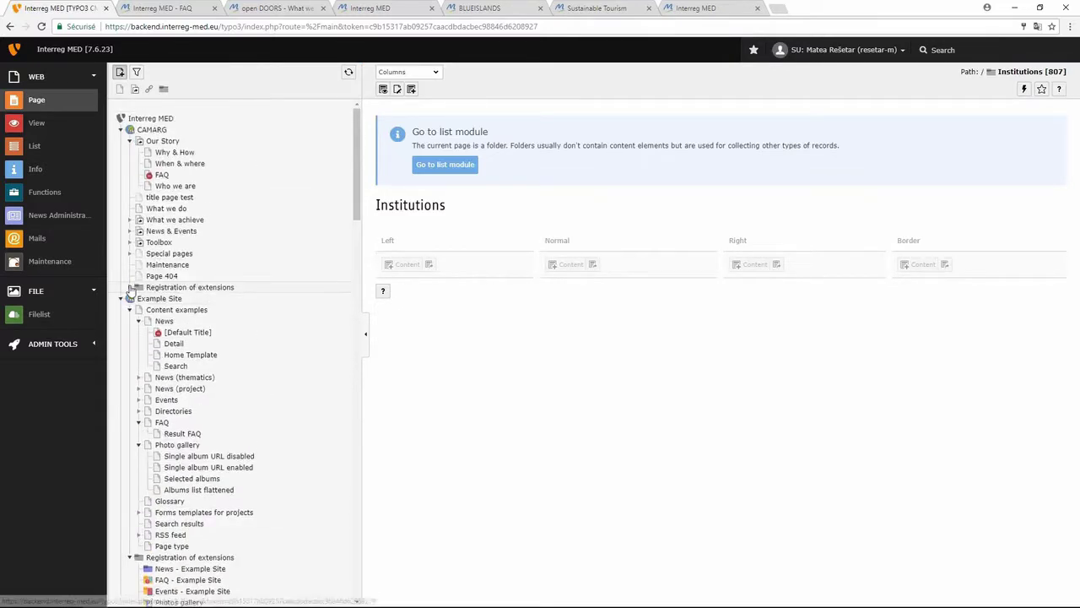
Step: Expand CAMARG's Registration of extensions, and open the Startingpoint plugin setting of the list view on Our Story's FAQ page
left_click(130, 288)
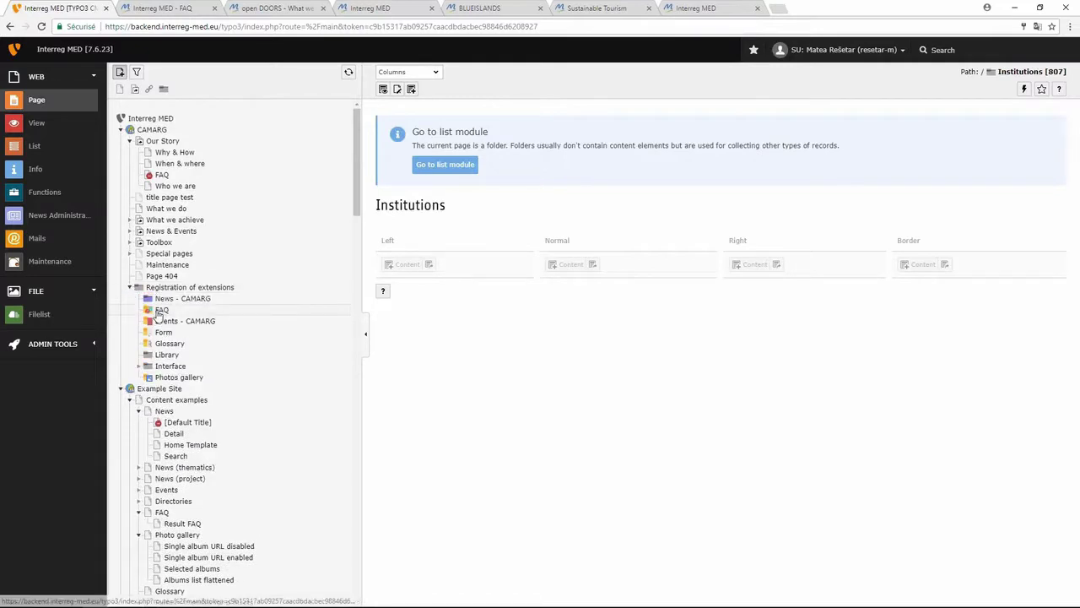
left_click(162, 175)
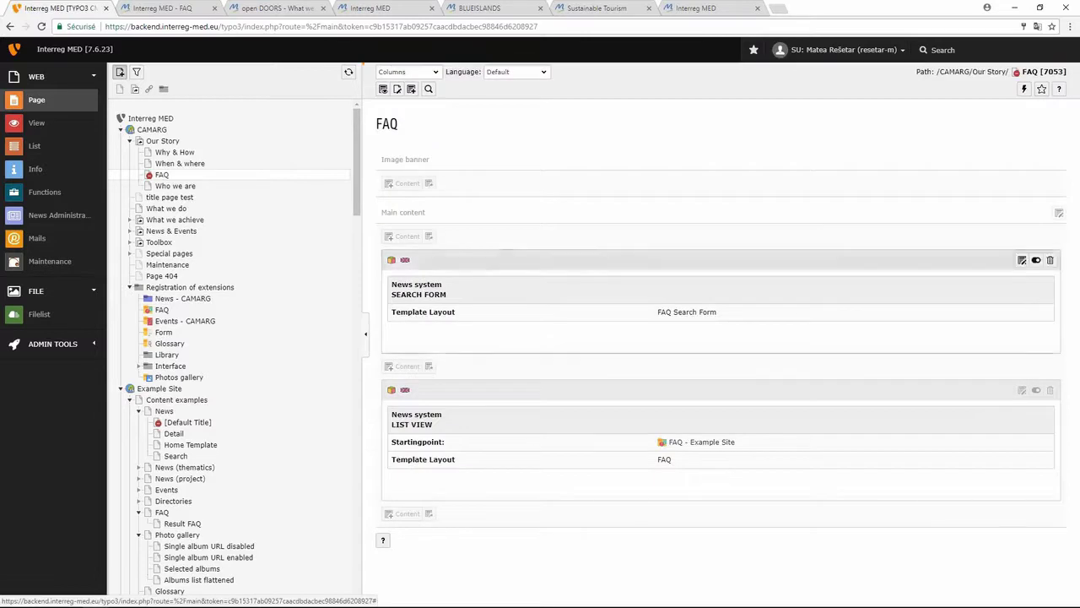
left_click(1026, 396)
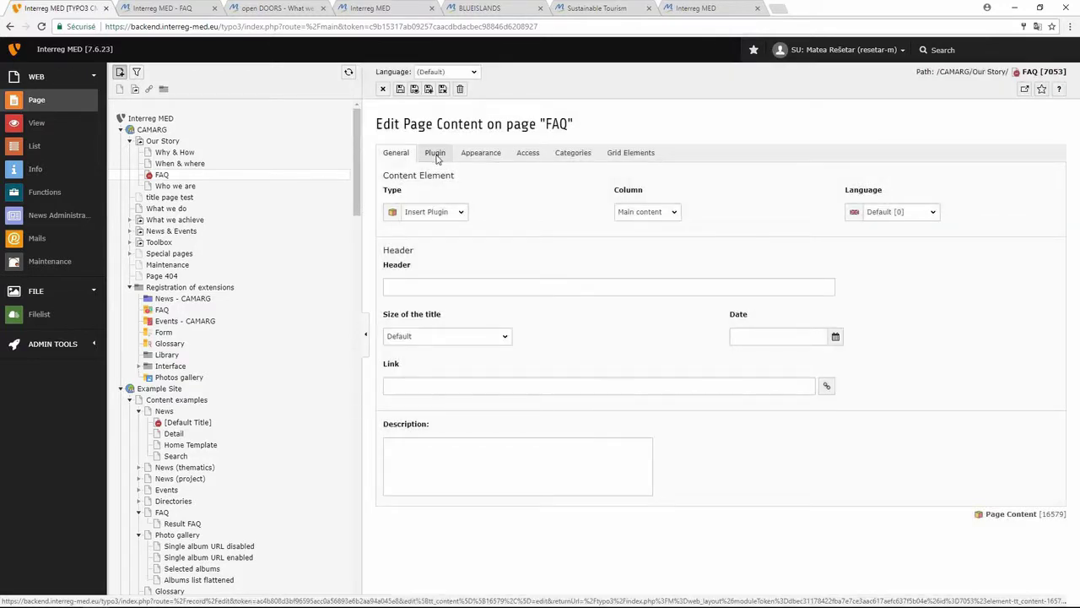
left_click(435, 155)
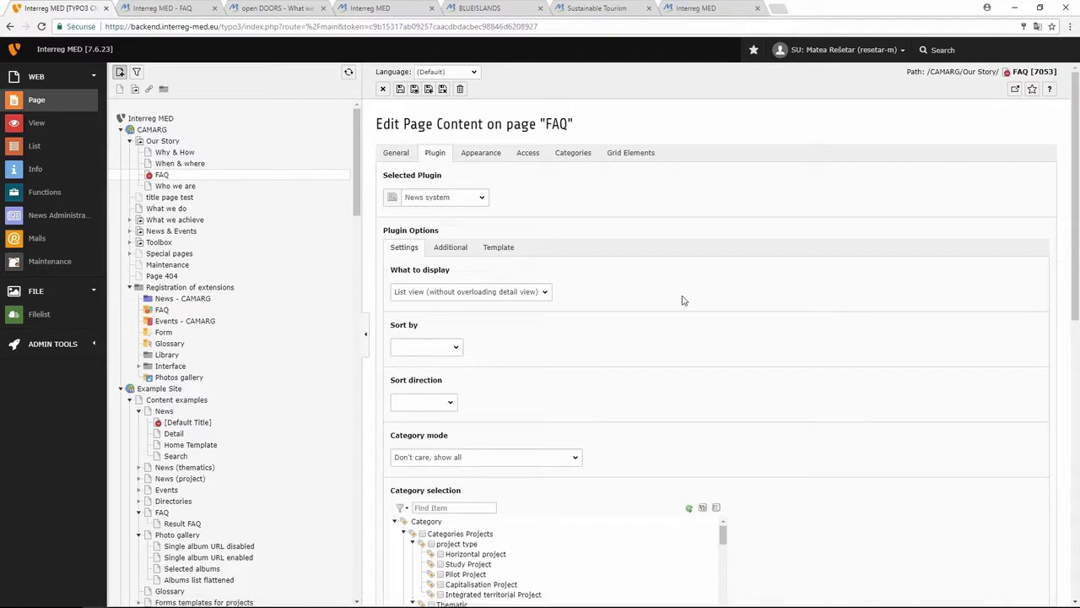
scroll(685, 302, "down", 6)
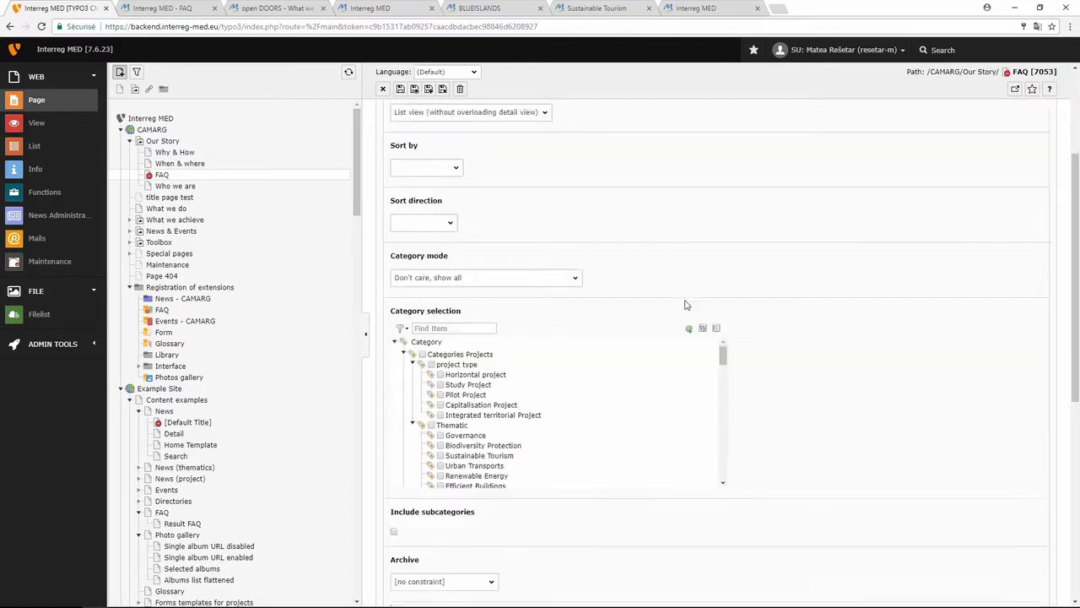
scroll(684, 307, "down", 2)
scroll(875, 362, "down", 1)
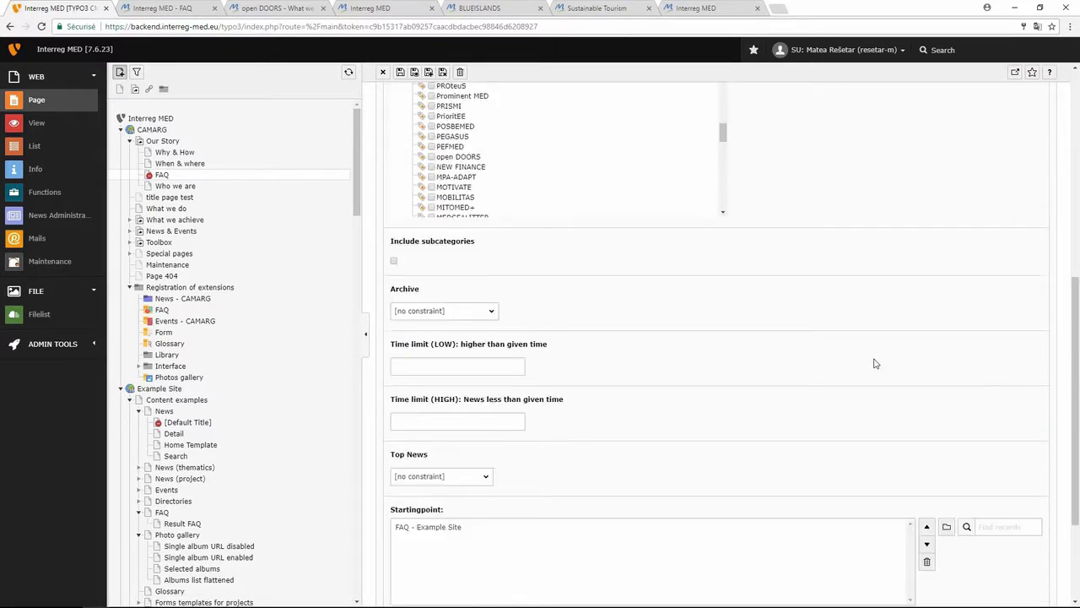
scroll(886, 364, "down", 2)
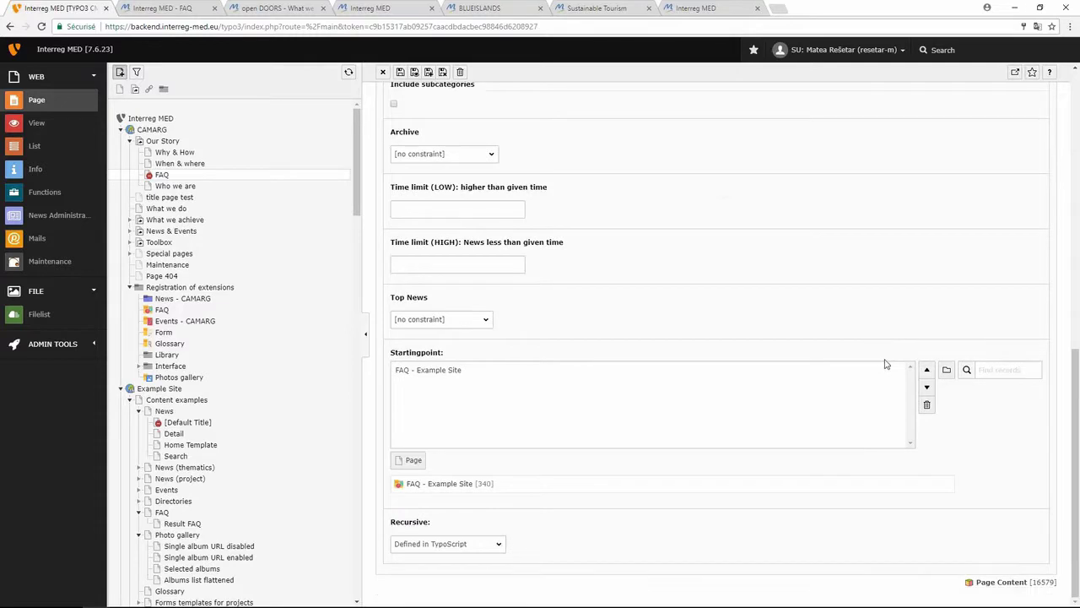
Step: Replace the list view's FAQ - Example Site starting point with the FAQ folder from CAMARG's Registration of extensions, and save the element
left_click(412, 377)
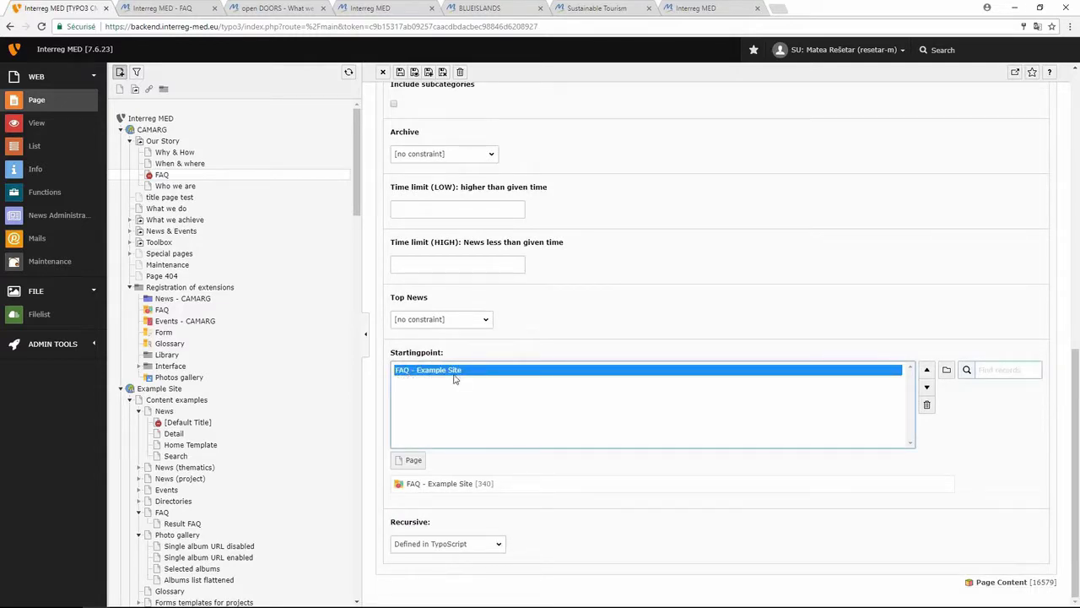
left_click(927, 404)
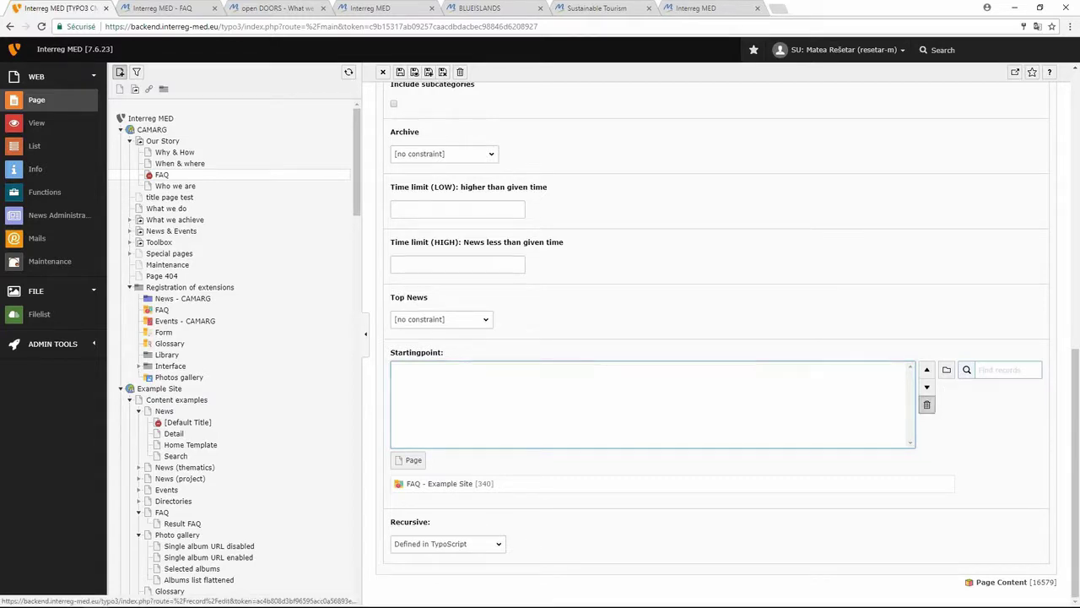
left_click(948, 375)
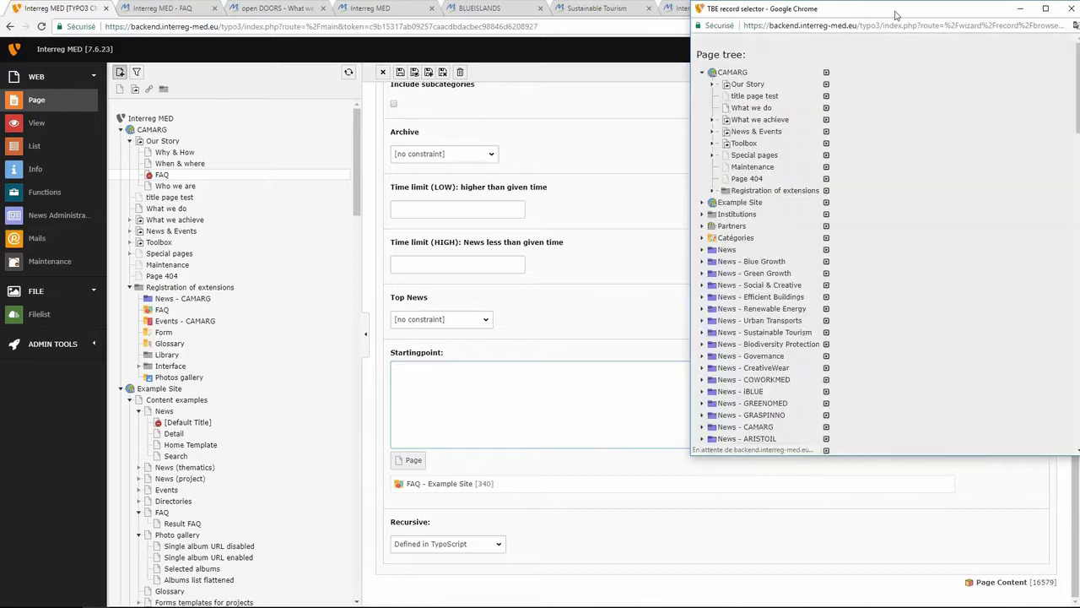
left_click_drag(896, 15, 862, 101)
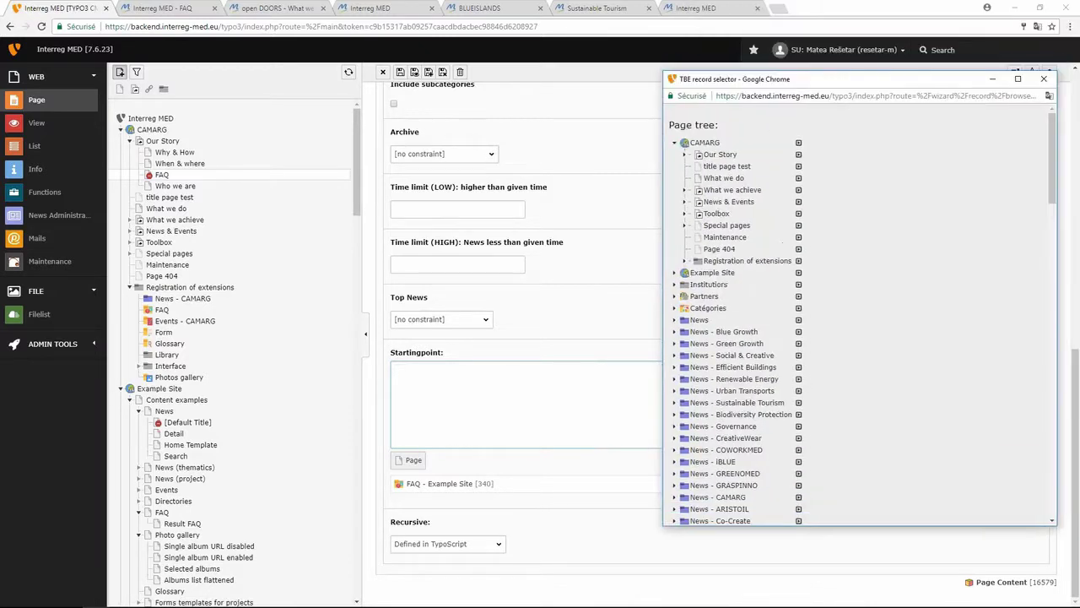
left_click(685, 261)
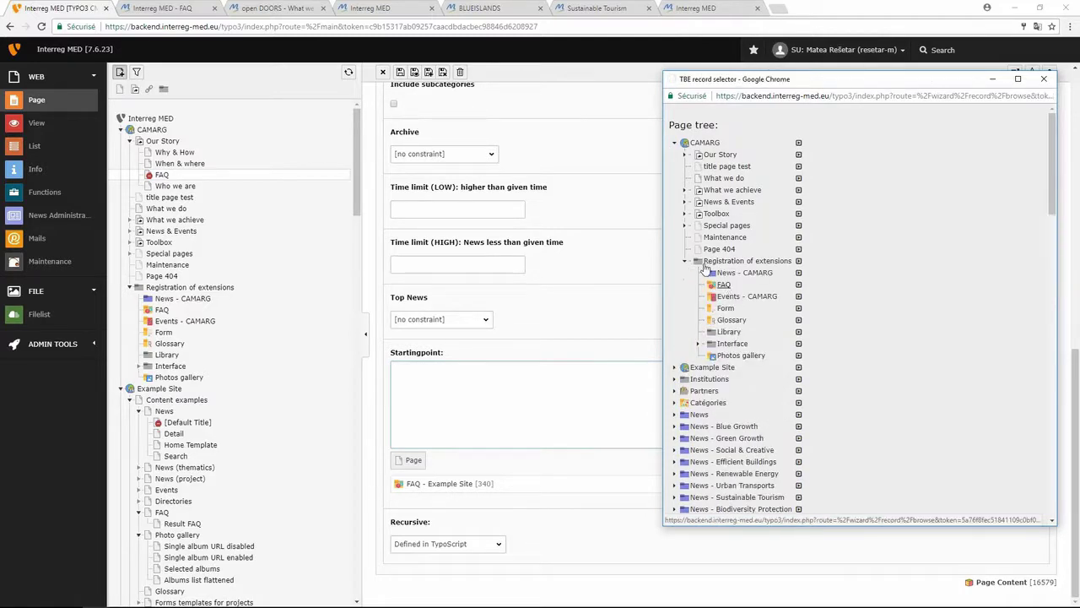
scroll(707, 268, "down", 2)
scroll(743, 257, "up", 1)
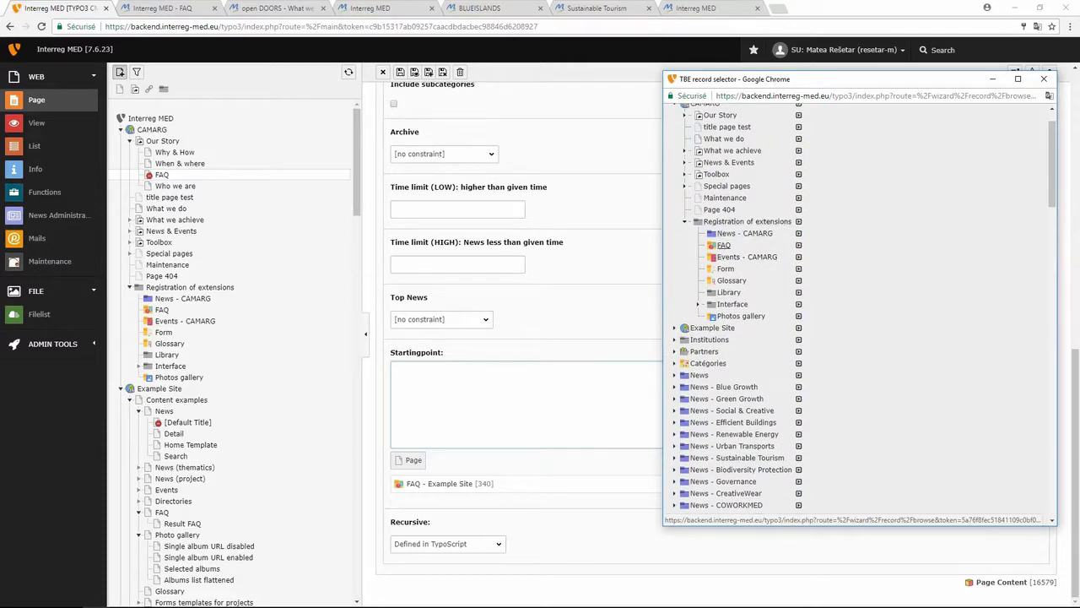
left_click(723, 245)
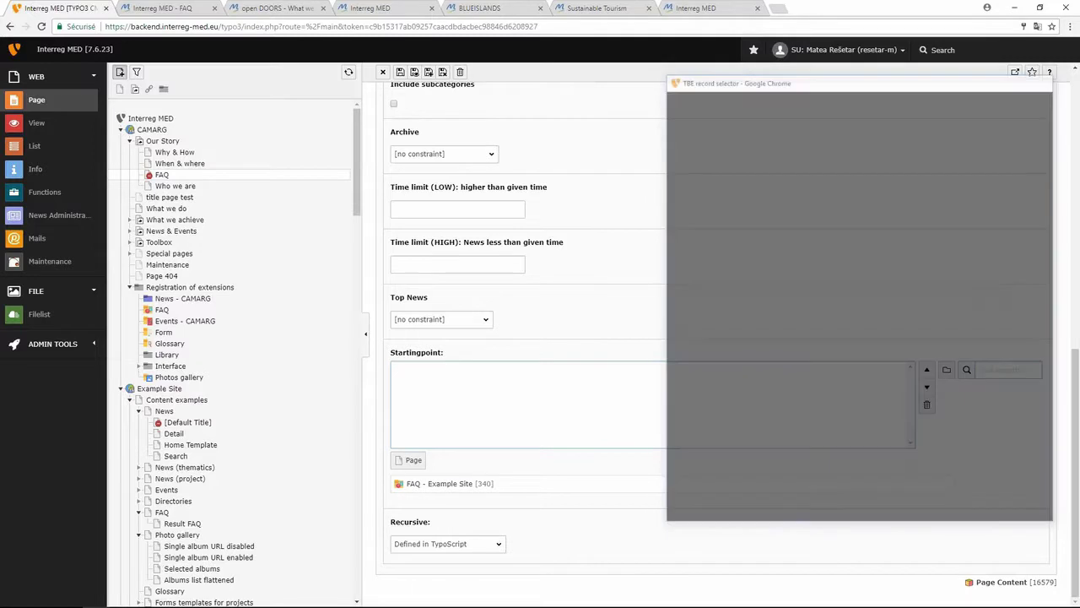
scroll(540, 186, "up", 1)
scroll(481, 117, "up", 1)
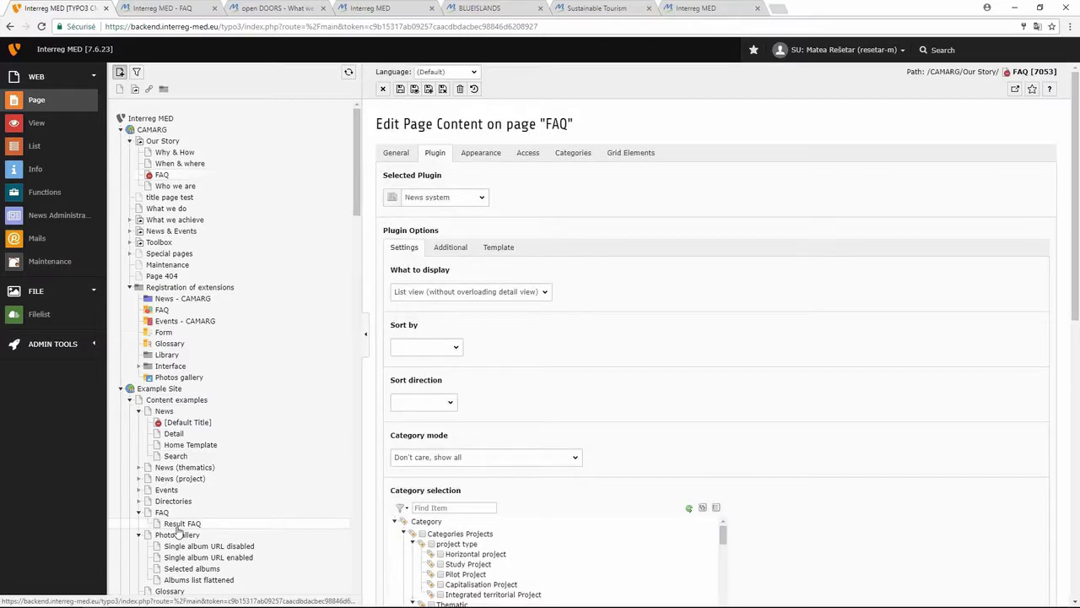
Step: View the Example Site's Result FAQ page, and compare it with the published Interreg MED FAQ page by expanding its first question
left_click(177, 526)
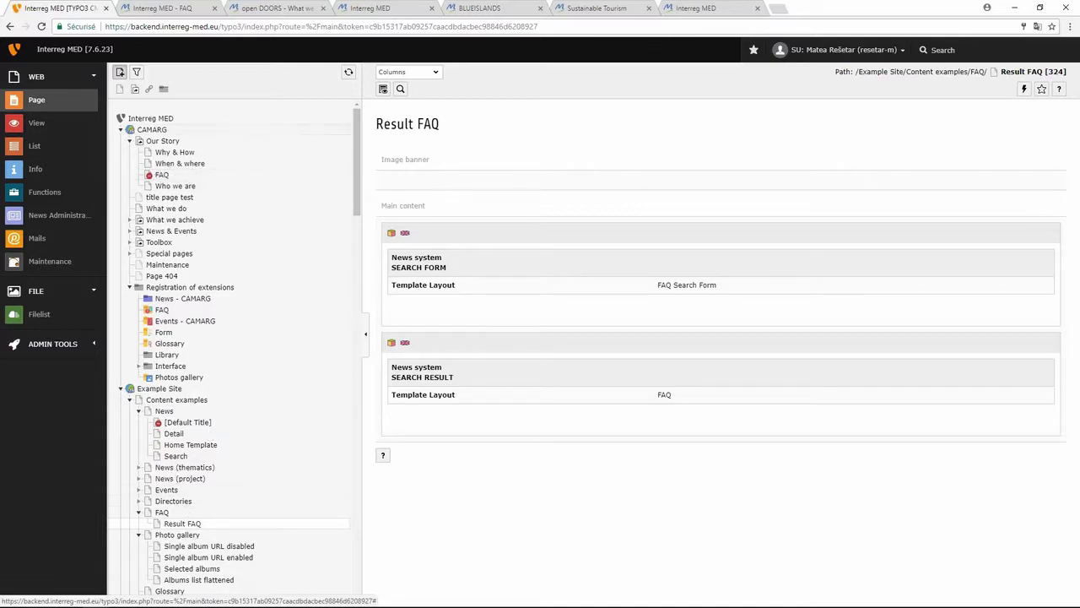
left_click(168, 7)
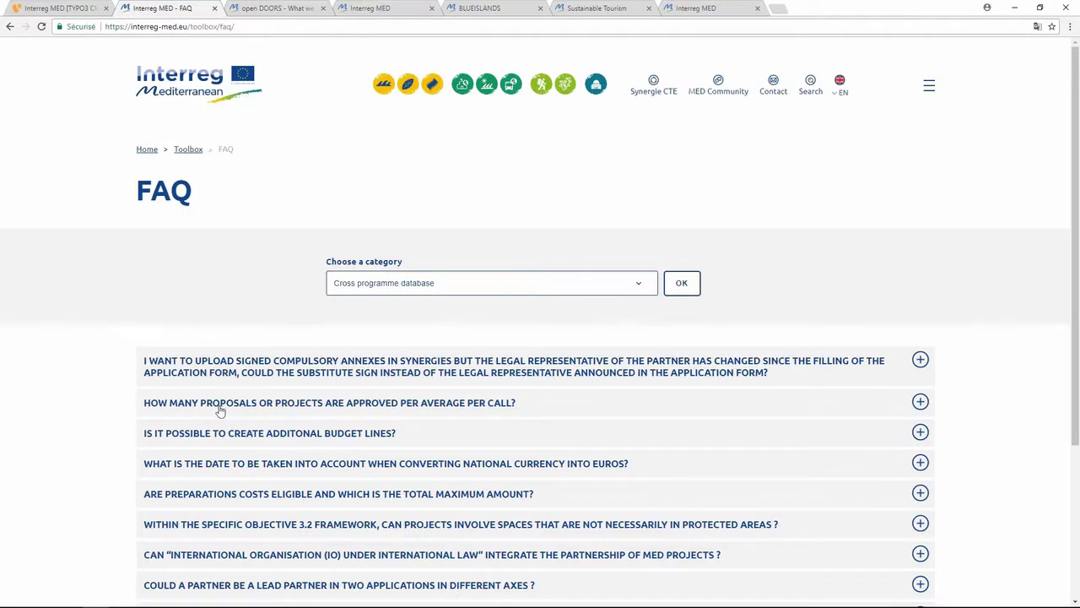
left_click(920, 361)
Step: Return to the TYPO3 backend and examine the Result FAQ subpage and Photo gallery branch under the Example Site's Content examples
left_click(55, 8)
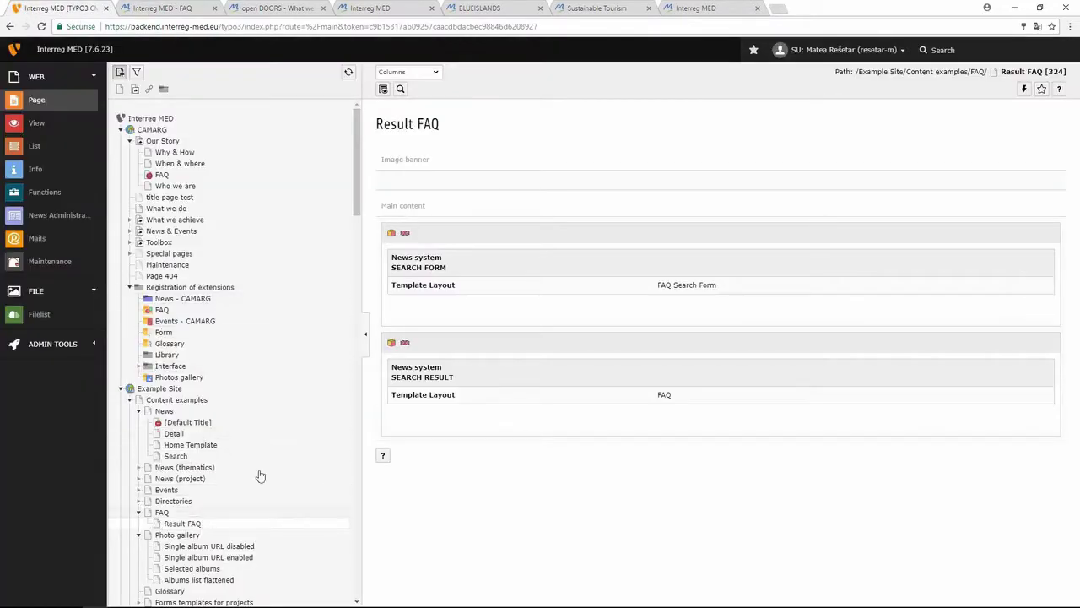
scroll(285, 396, "down", 2)
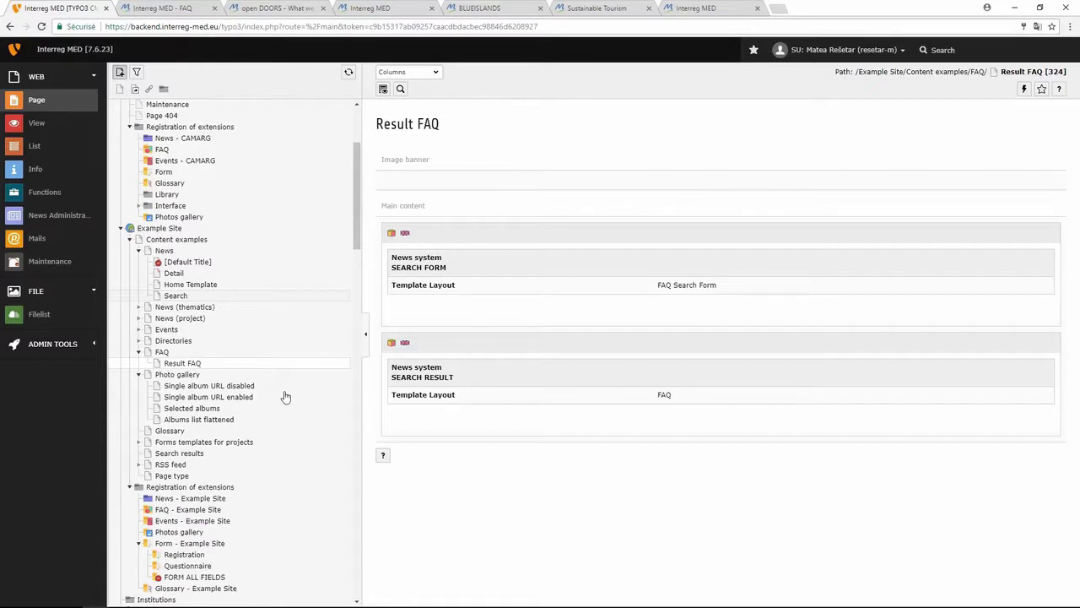
left_click(139, 366)
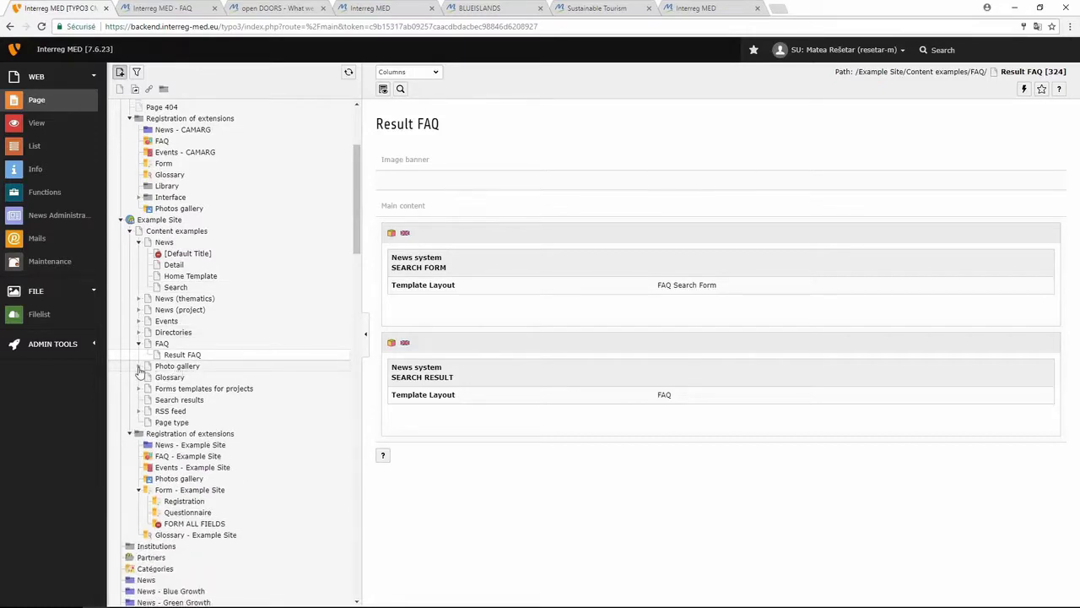
left_click(139, 366)
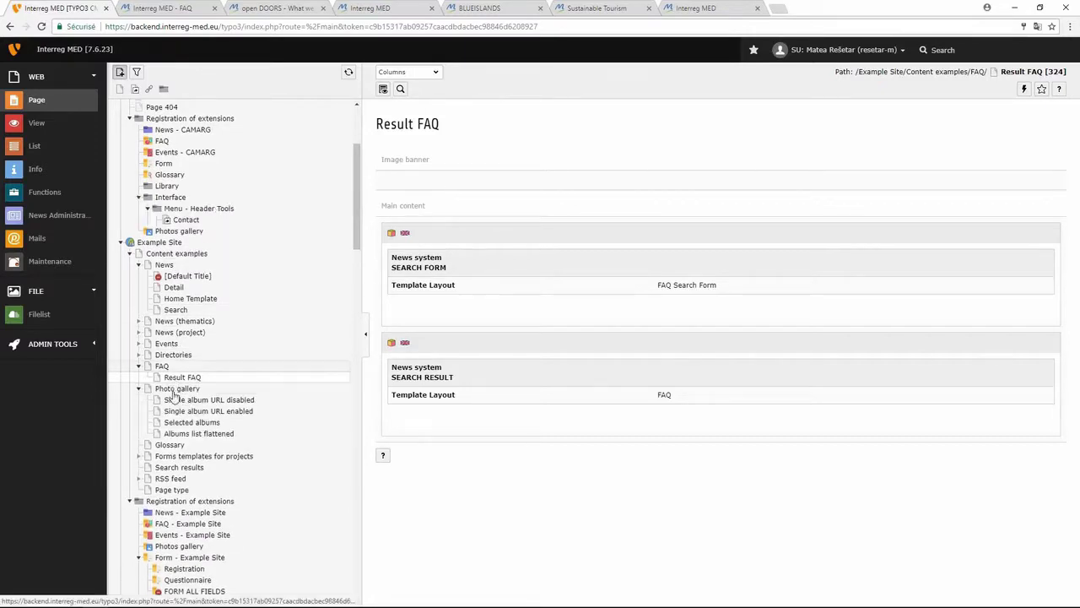
scroll(215, 354, "down", 4)
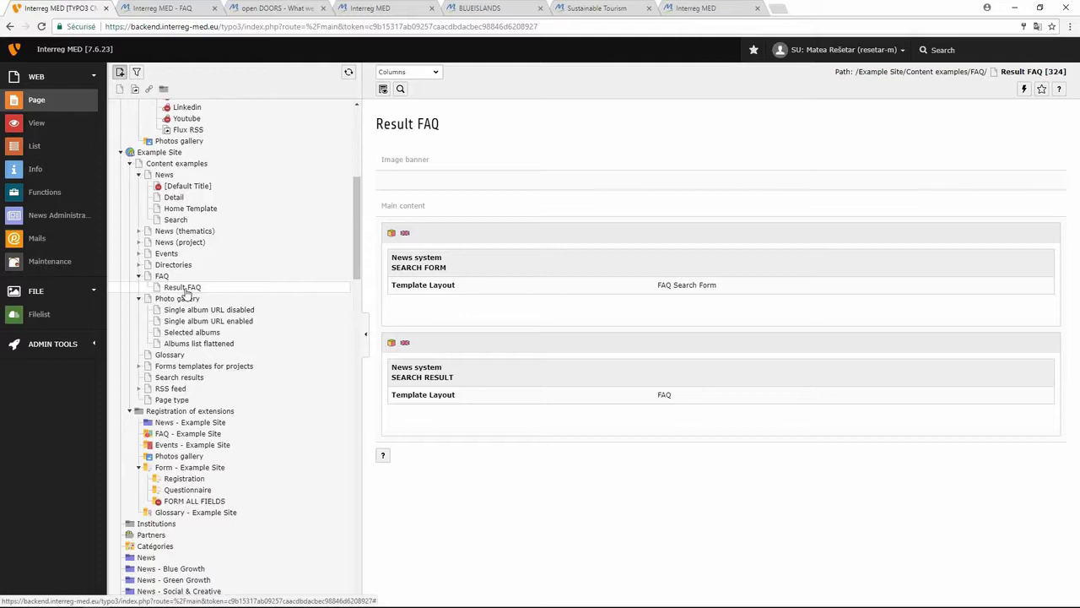
Step: Copy the Result FAQ page from the FAQ branch of the Example Site's Content examples
left_click_drag(185, 291, 212, 343)
right_click(215, 346)
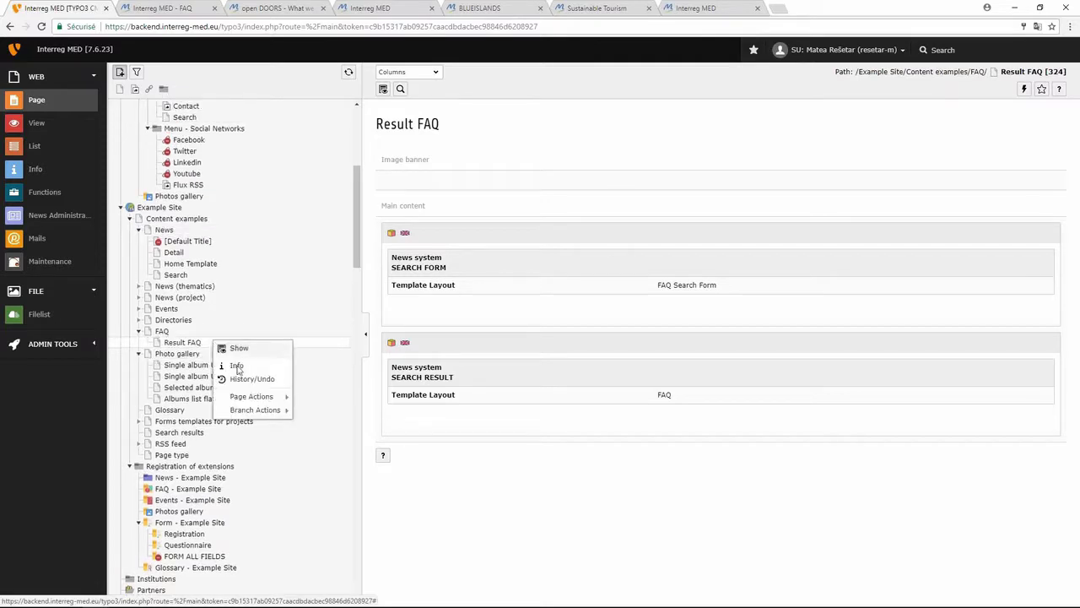
mouse_move(251, 396)
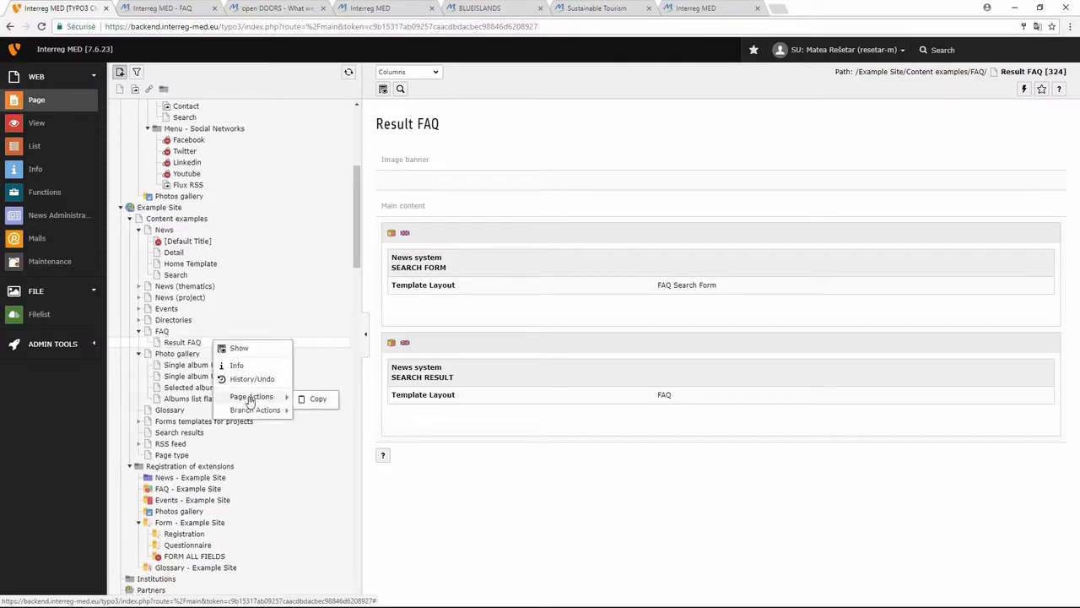
left_click(312, 400)
Step: Paste the copied page into the FAQ page under CAMARG's Our Story, refresh the page tree and expand that FAQ page
scroll(272, 279, "up", 5)
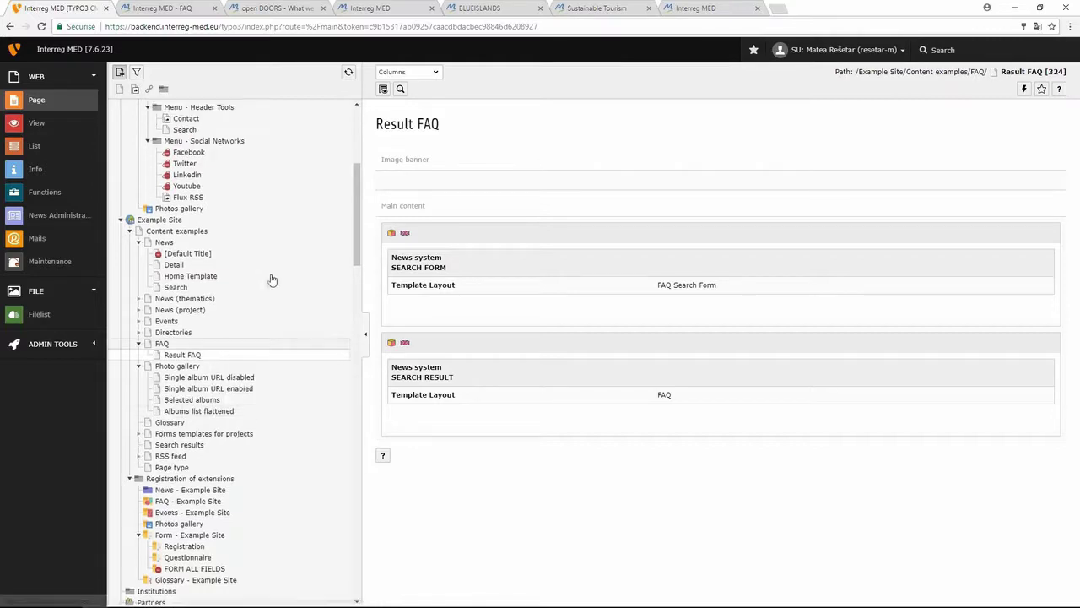
left_click(162, 175)
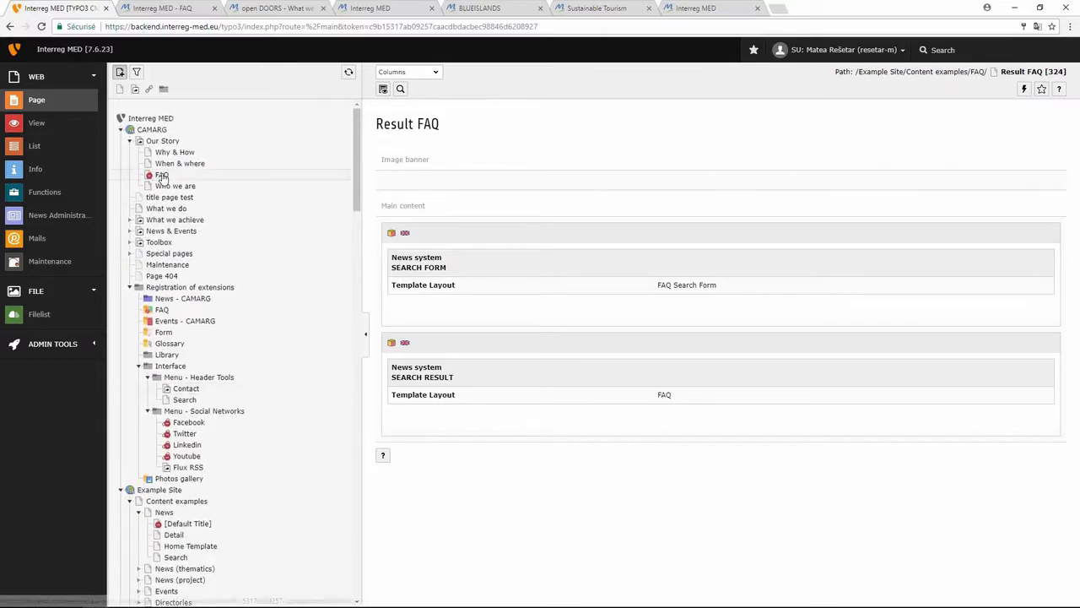
right_click(164, 179)
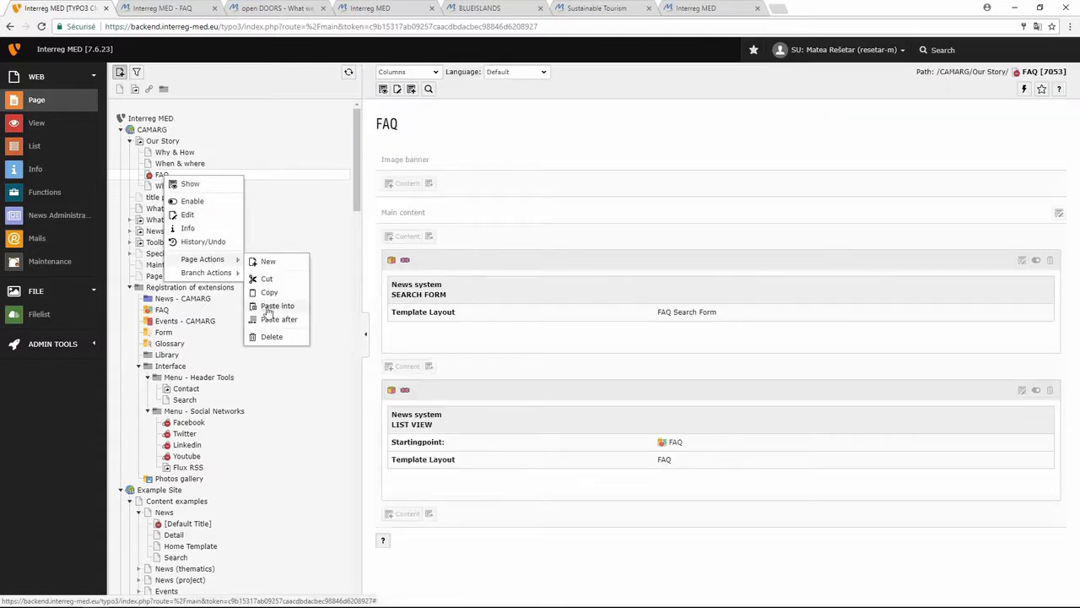
left_click(268, 305)
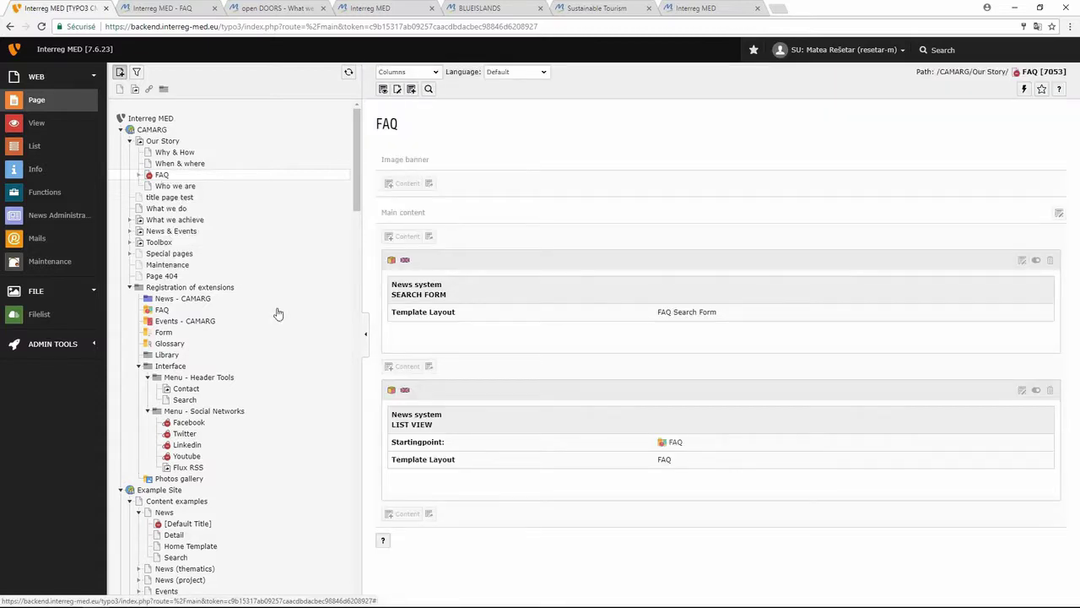
left_click(347, 75)
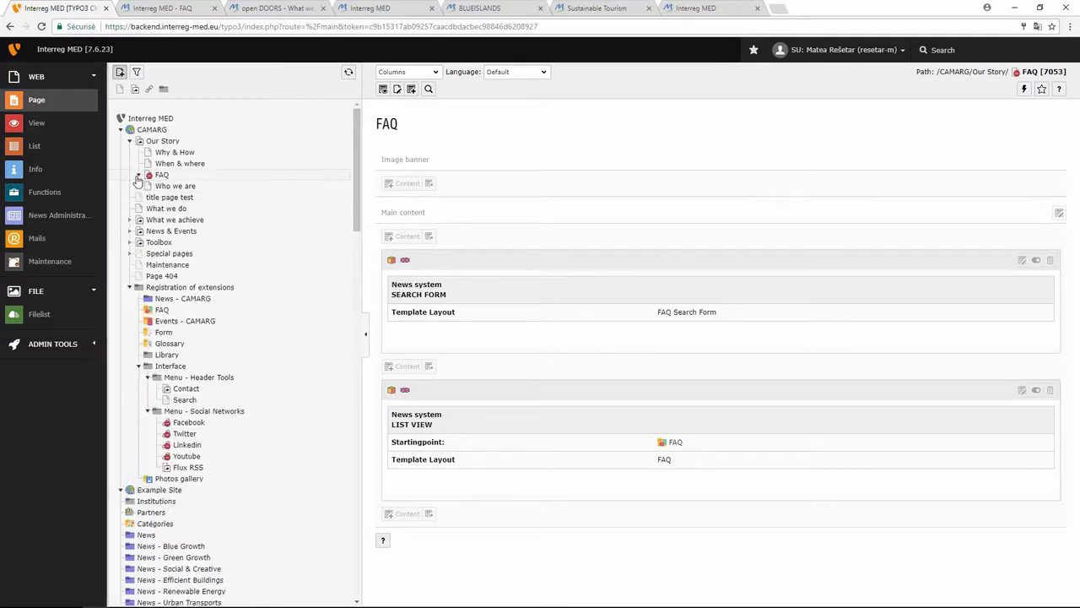
left_click(139, 175)
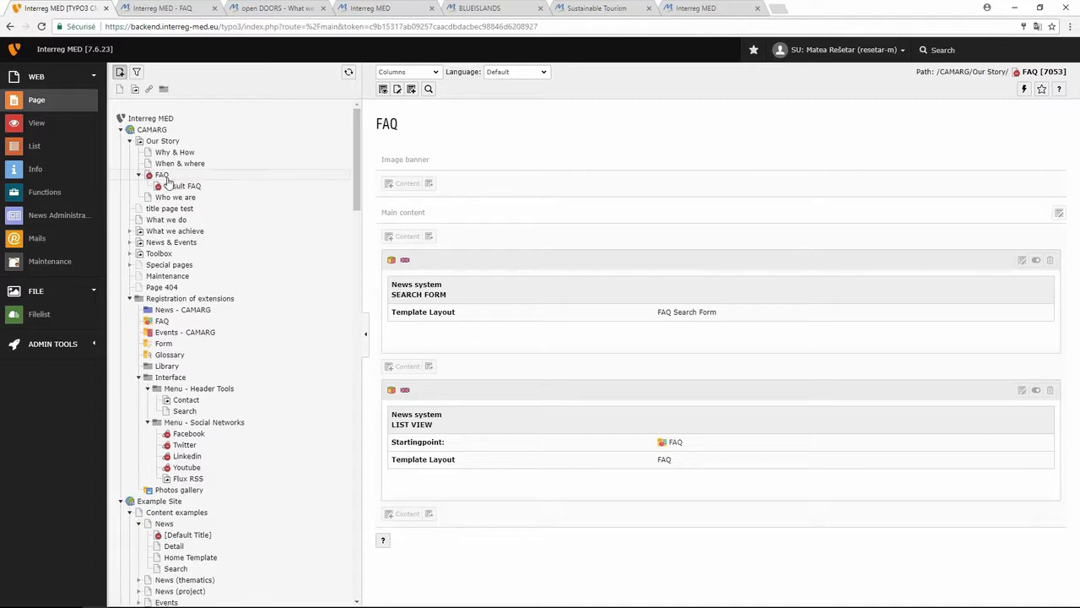
Step: View the FAQ list view's plugin settings, look over the Example Site branch, and view the Result FAQ page under Our Story
left_click(1022, 391)
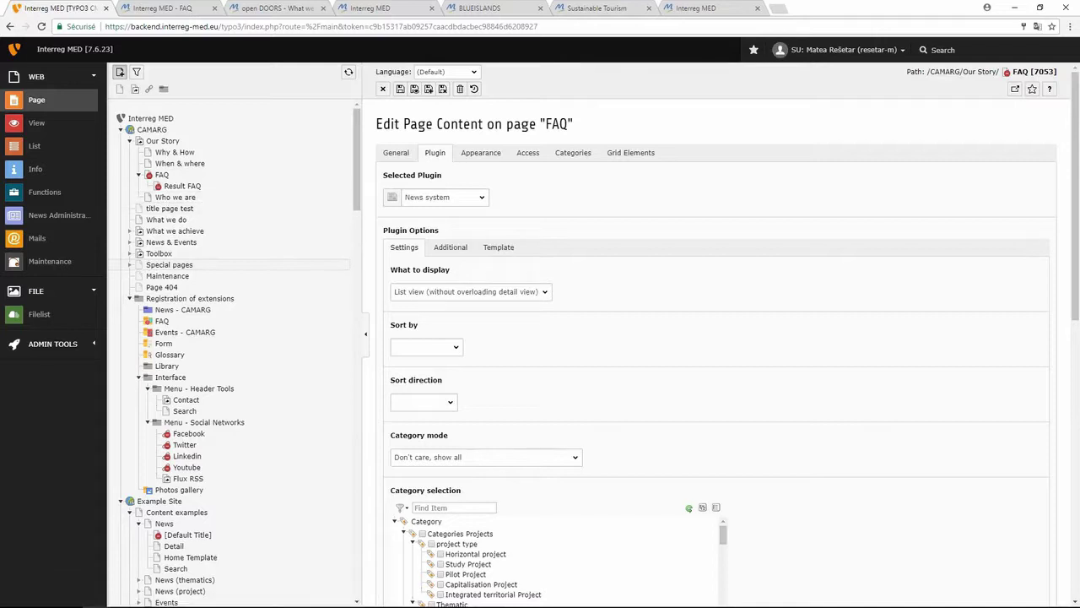
scroll(240, 243, "down", 3)
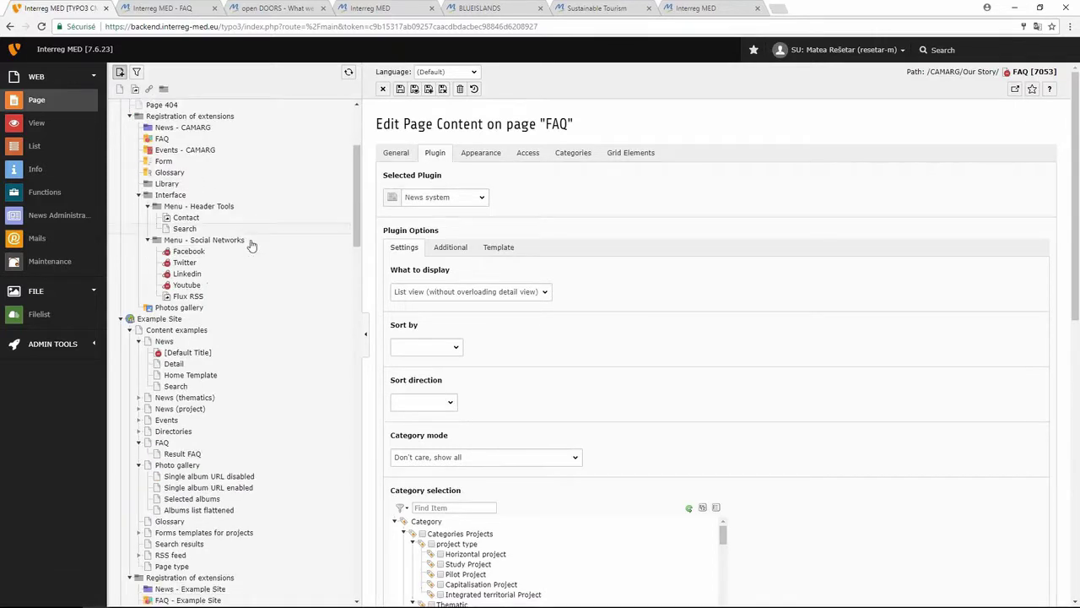
scroll(250, 245, "down", 3)
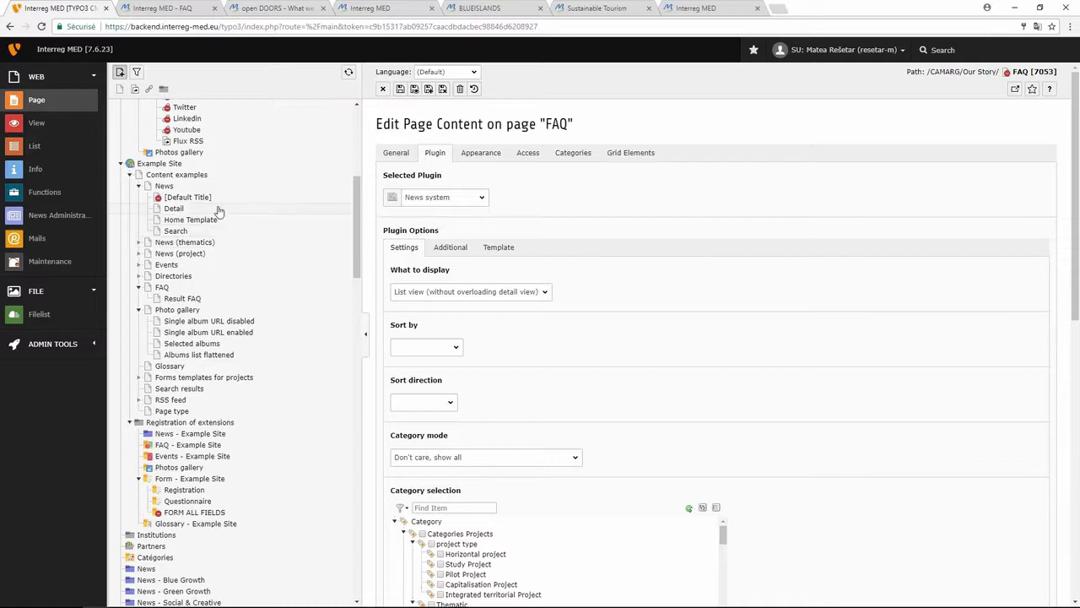
scroll(218, 211, "up", 6)
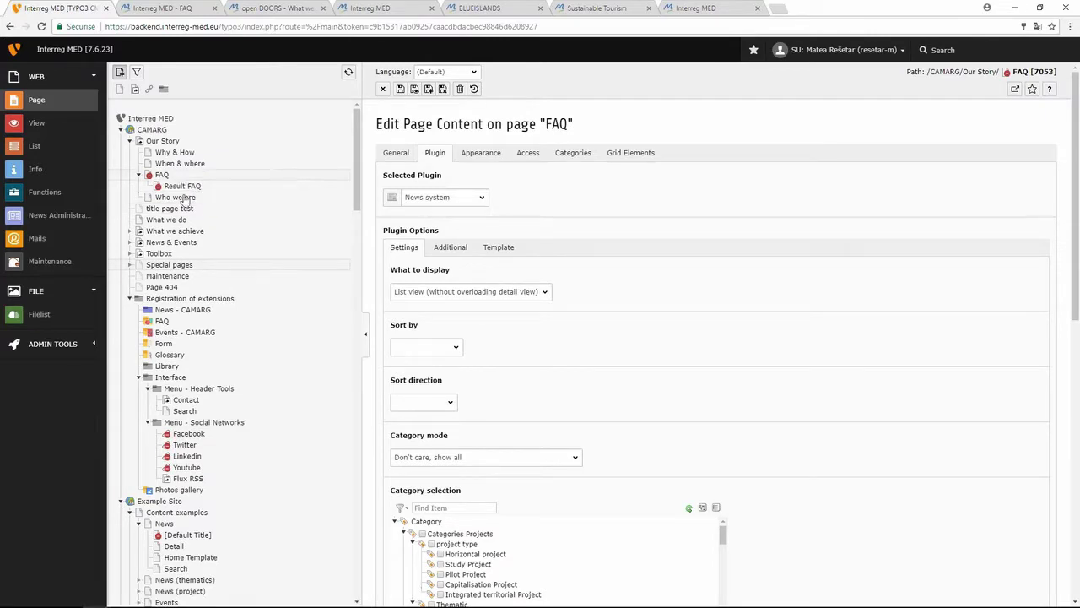
left_click(182, 185)
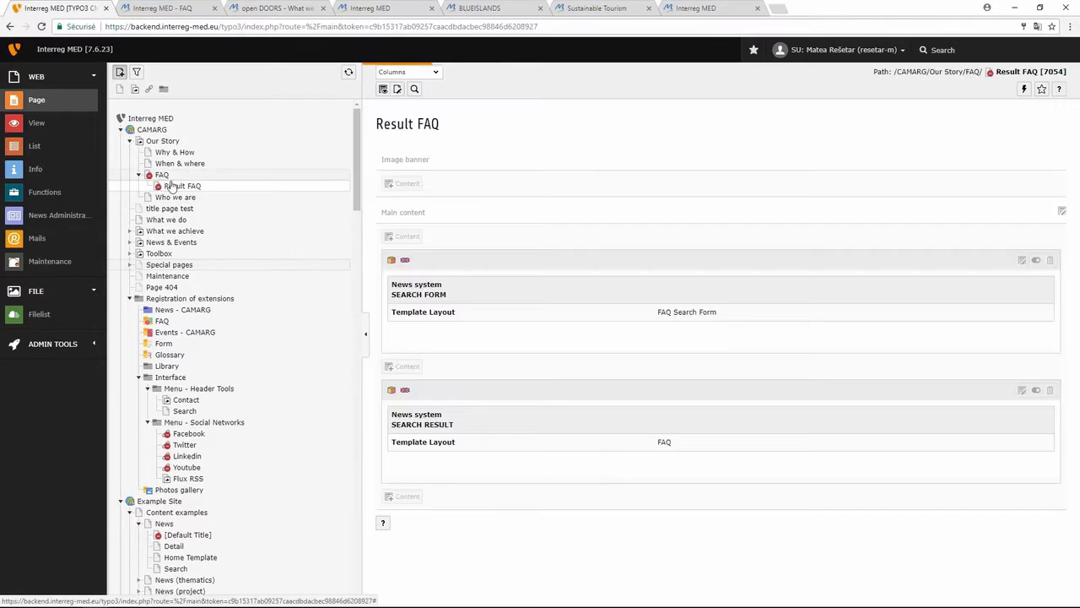
Step: Reopen the list view element on Our Story's FAQ page and examine its plugin's Settings and Additional options
left_click(161, 175)
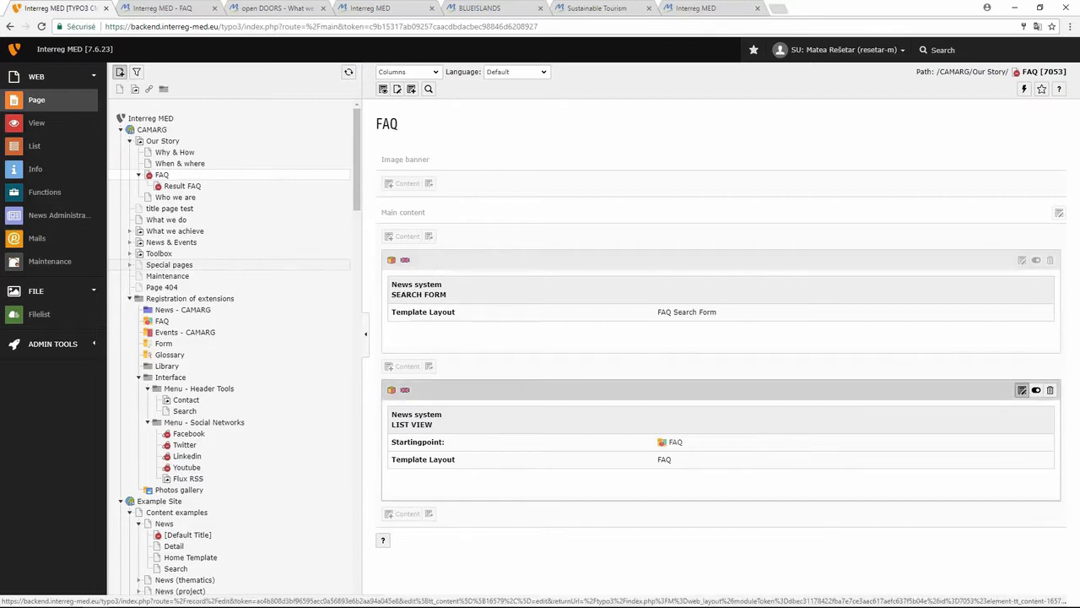
left_click(1021, 389)
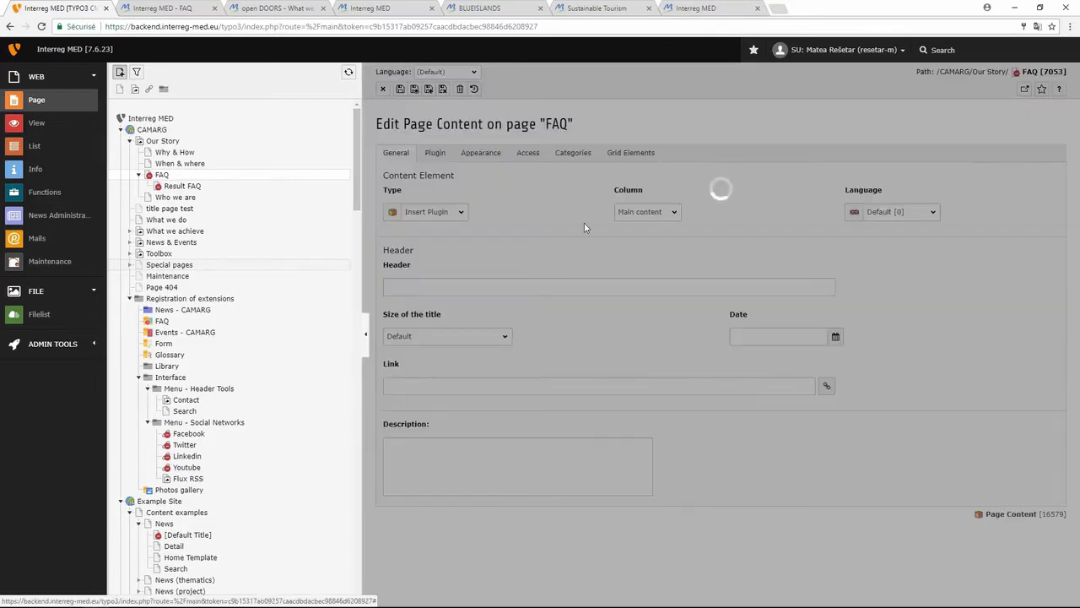
left_click(436, 155)
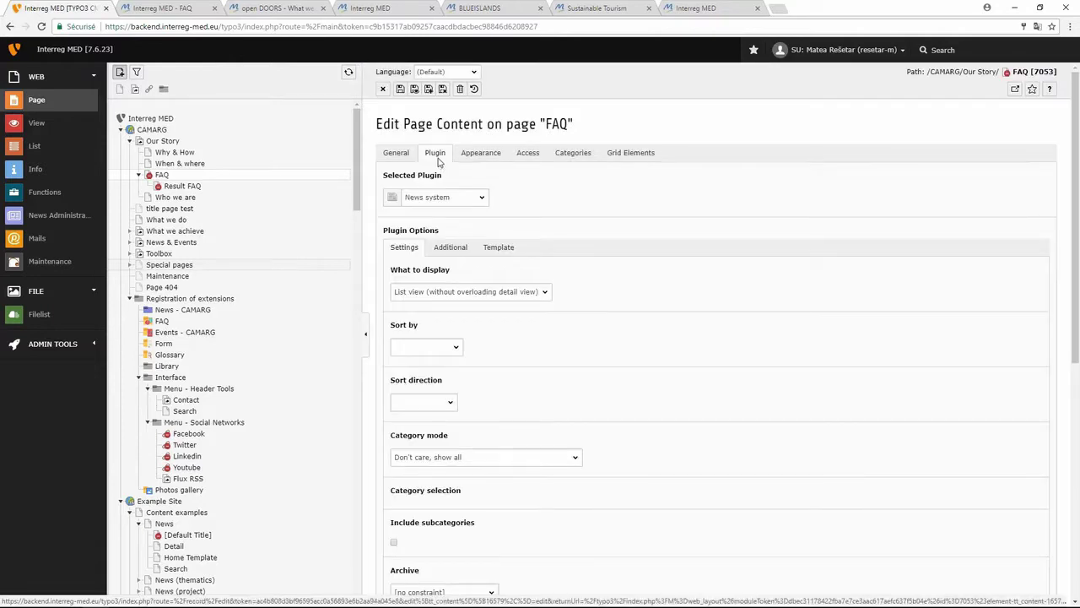
scroll(581, 256, "down", 1)
scroll(581, 256, "down", 2)
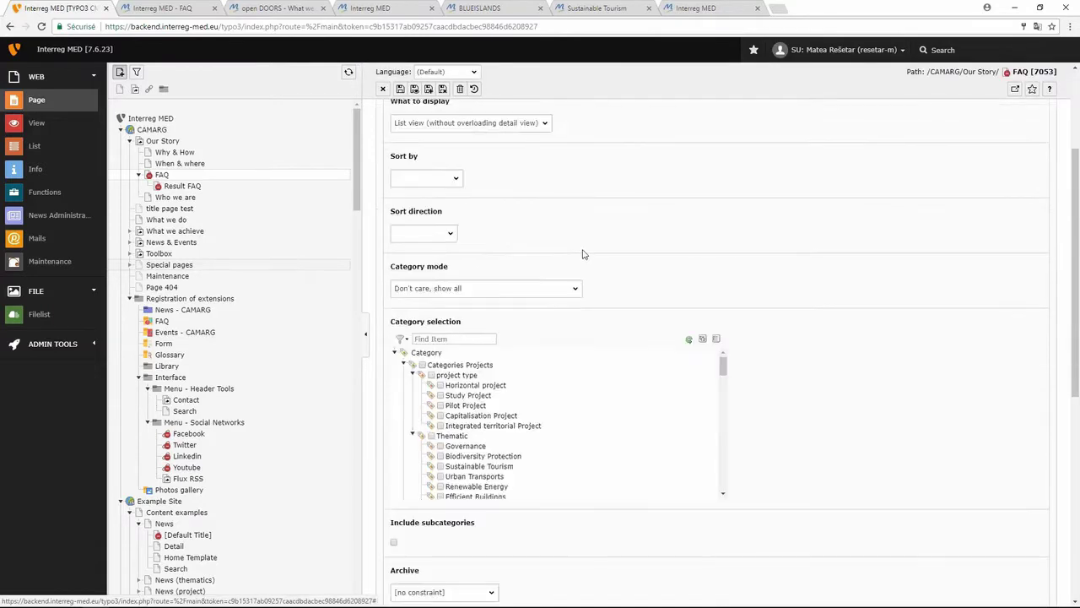
scroll(582, 254, "down", 3)
scroll(583, 246, "down", 2)
scroll(583, 246, "up", 5)
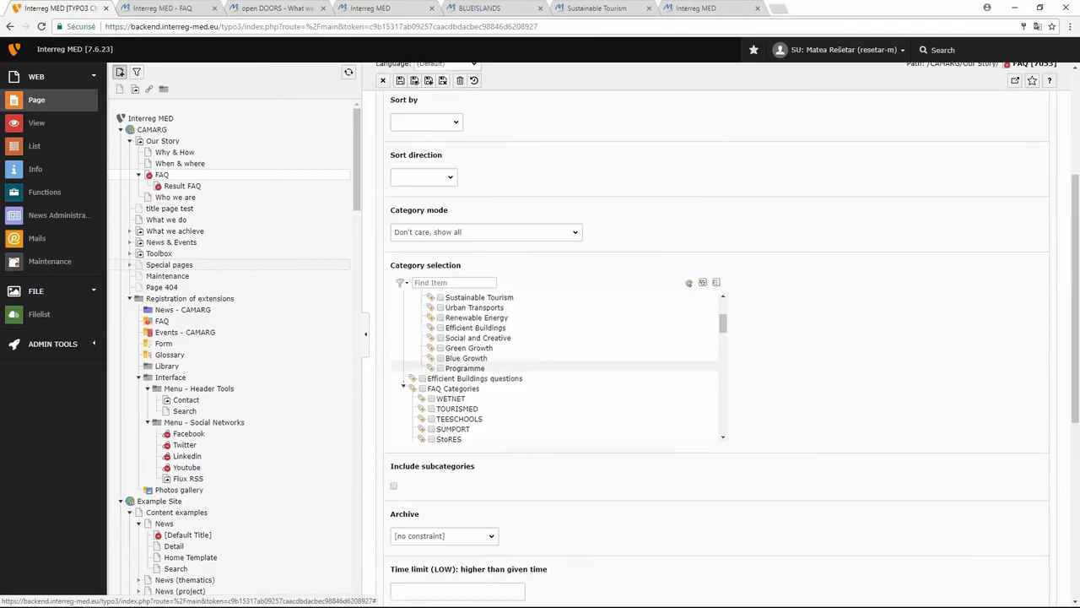
scroll(471, 164, "up", 1)
left_click(450, 248)
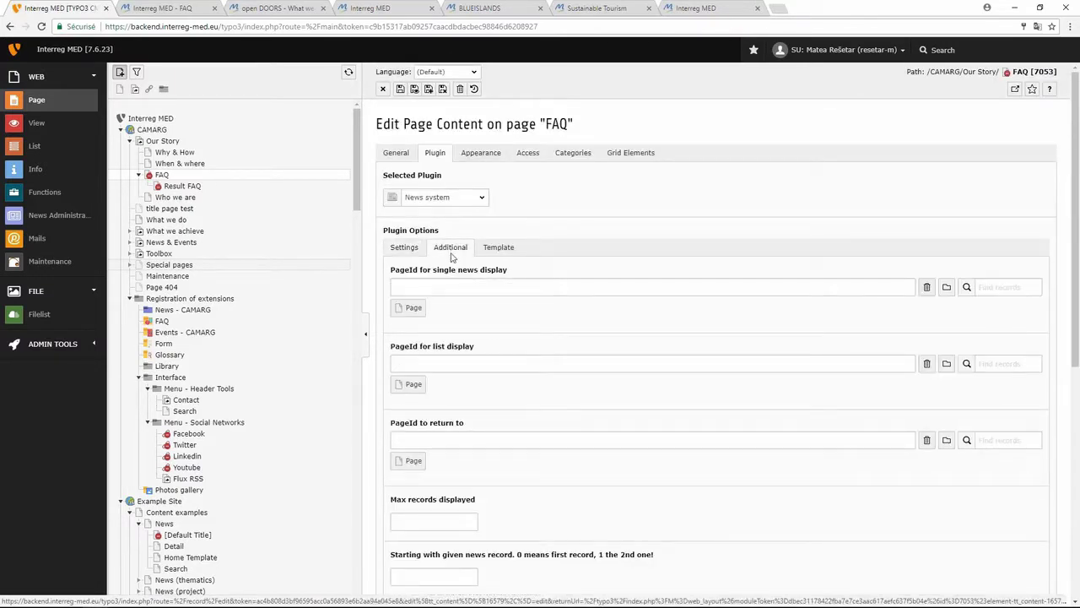
scroll(498, 238, "down", 1)
scroll(591, 253, "down", 2)
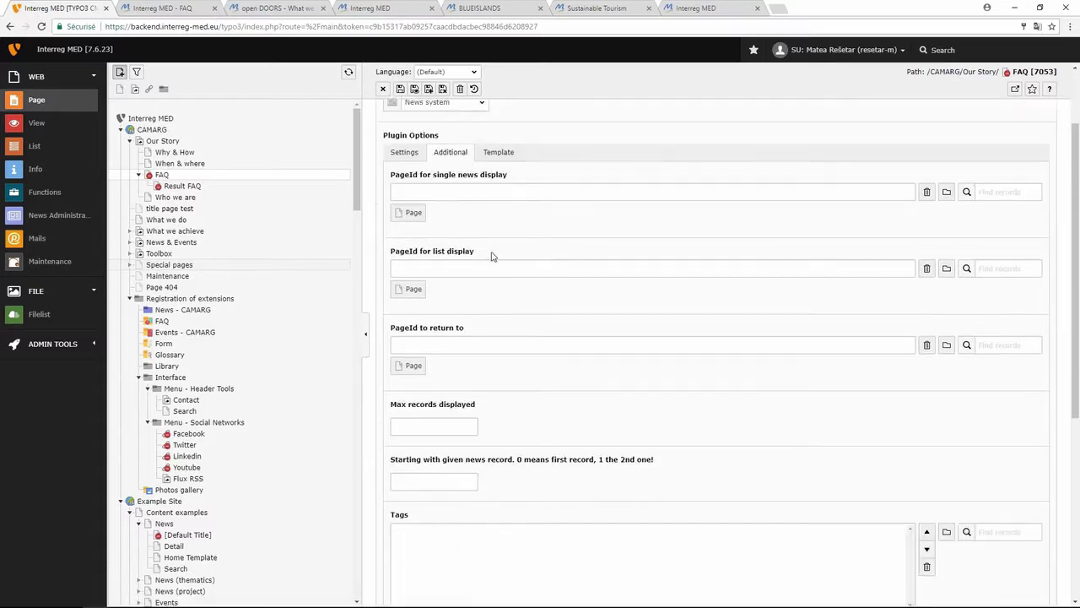
scroll(591, 253, "up", 3)
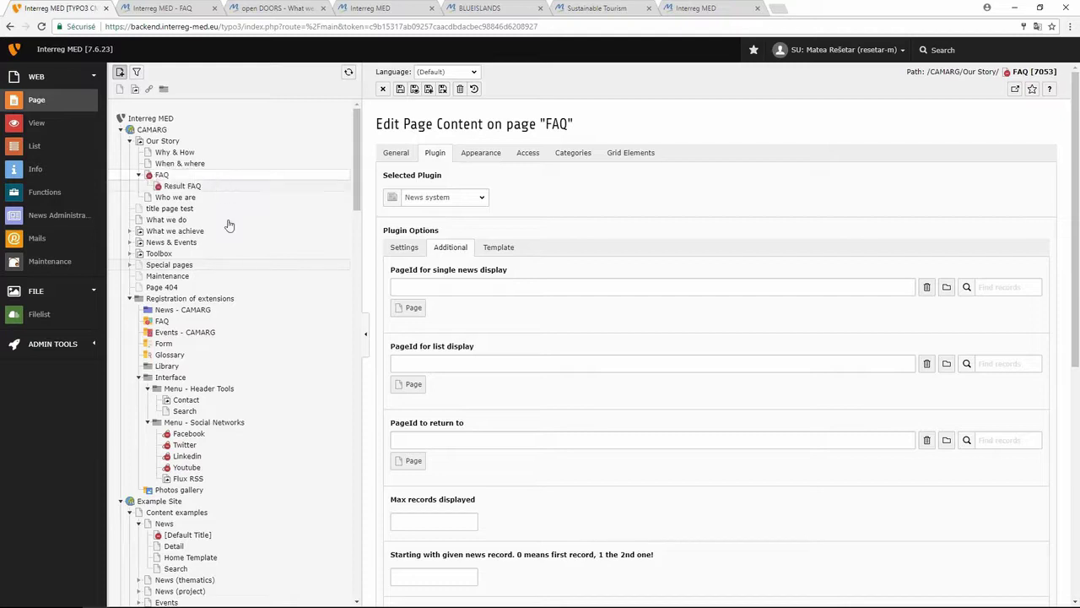
Step: Collapse CAMARG's Interface folder and look through the Example Site branch and the project news folders in the page tree
scroll(240, 211, "down", 1)
scroll(241, 212, "down", 2)
scroll(241, 212, "up", 1)
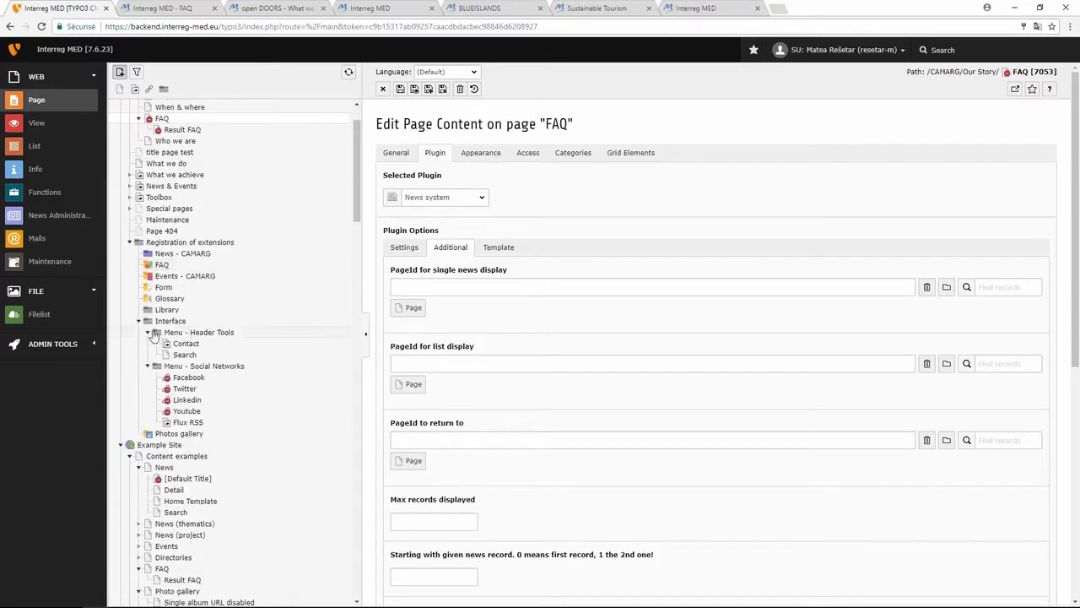
scroll(287, 258, "down", 6)
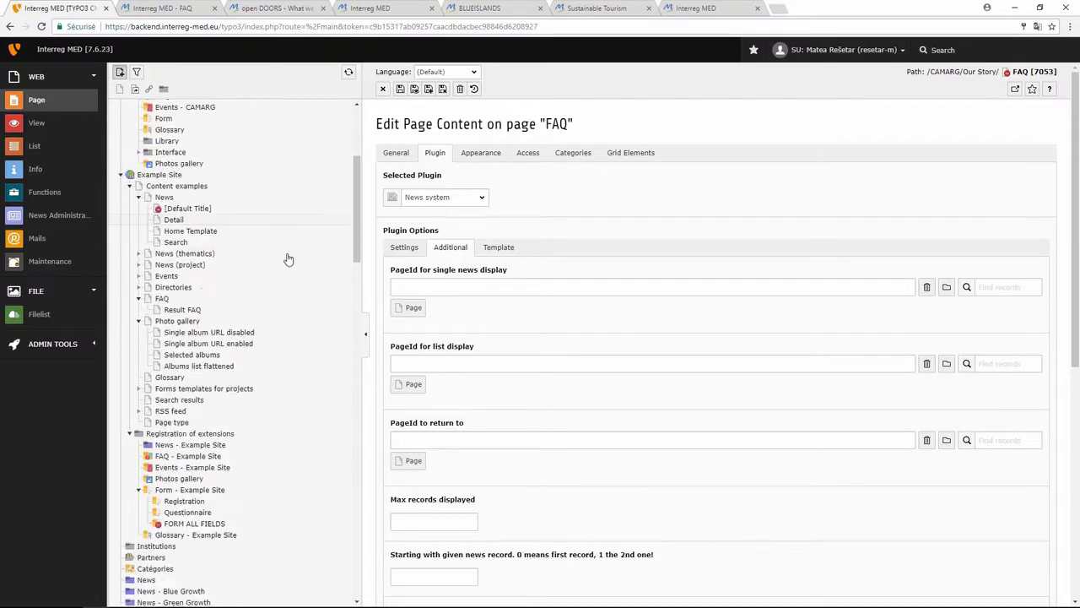
scroll(289, 256, "down", 3)
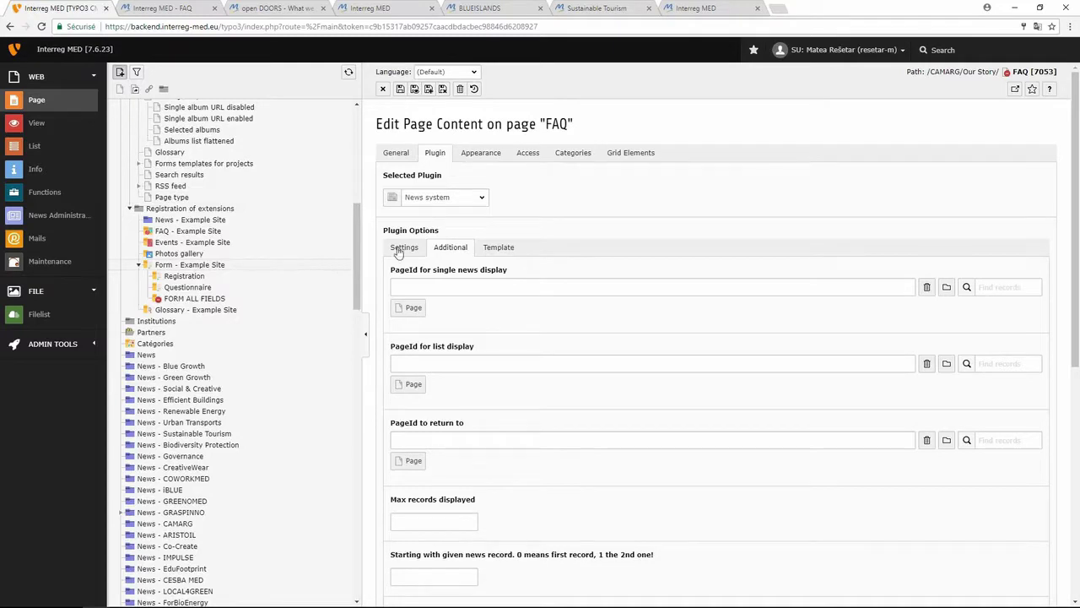
scroll(267, 234, "up", 4)
scroll(267, 233, "up", 4)
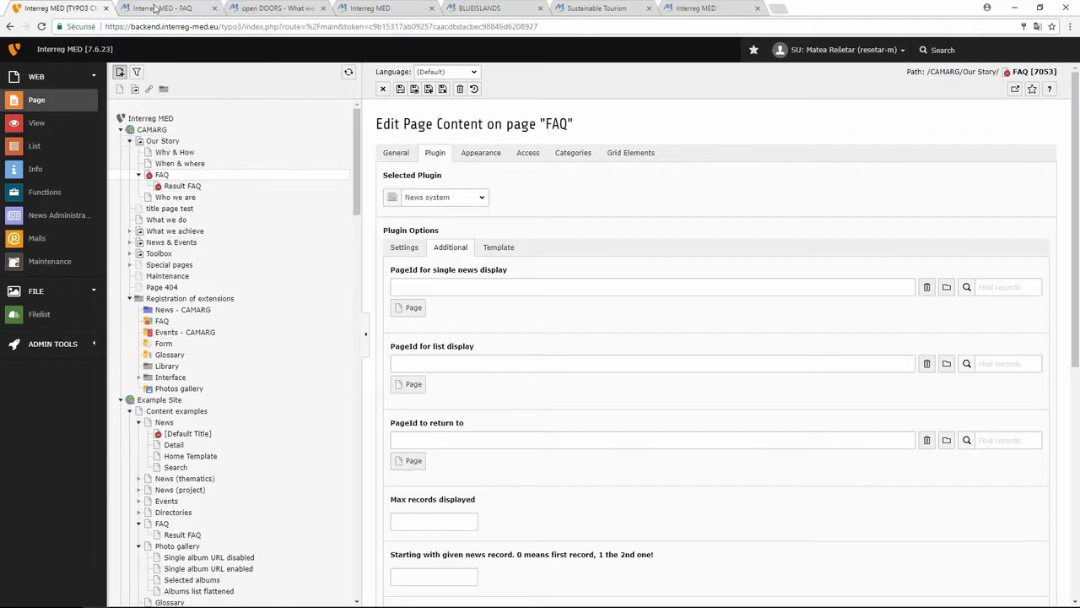
Step: Close the published Interreg MED FAQ page, view the Our Story submenu on the open DOORS site, and return to the TYPO3 backend
left_click(156, 8)
left_click(214, 8)
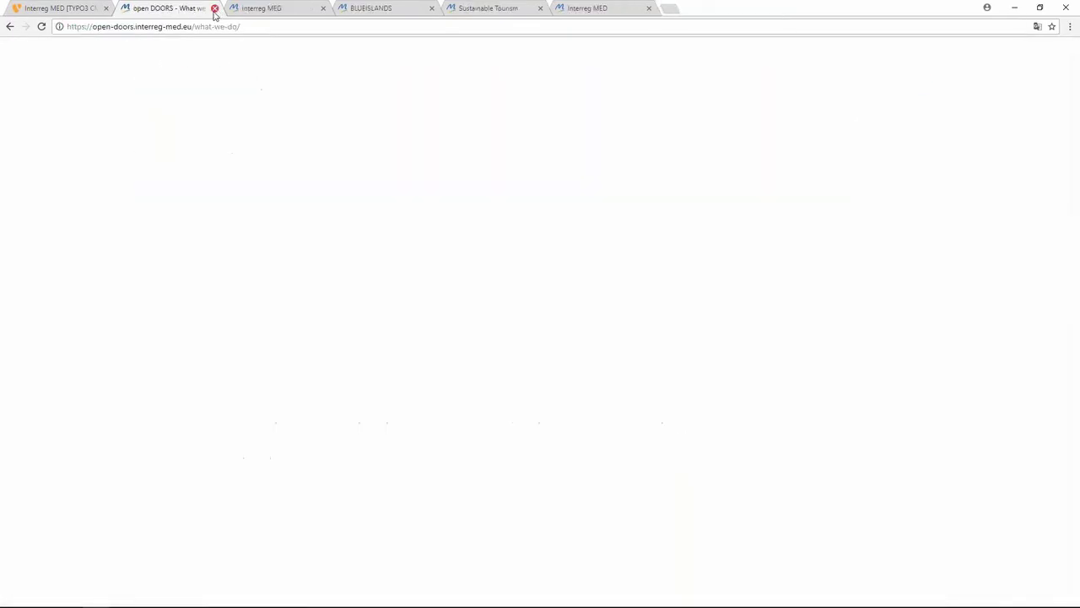
mouse_move(170, 130)
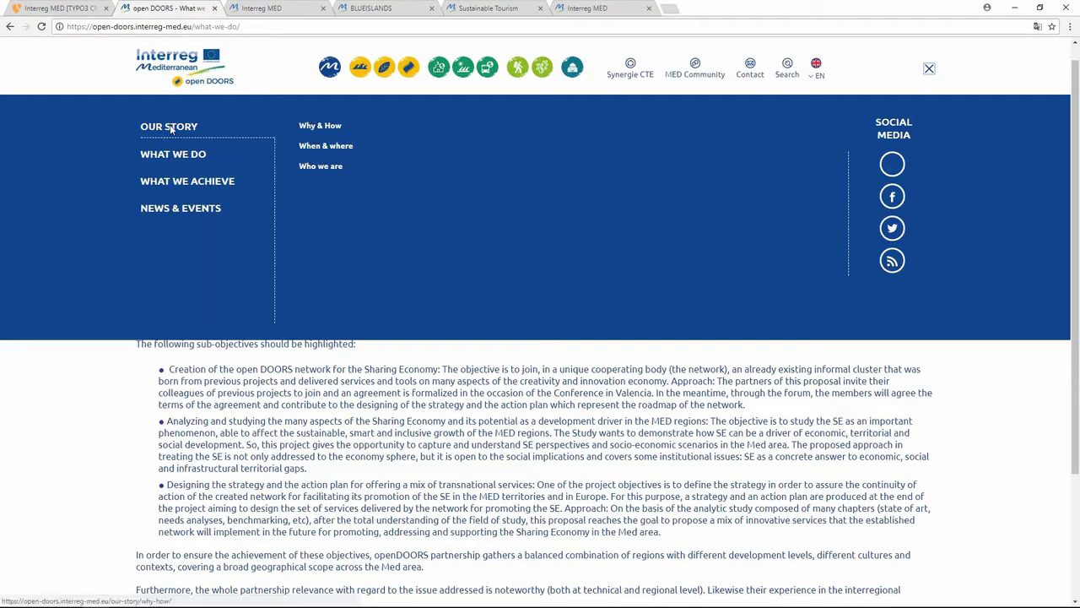
left_click(54, 7)
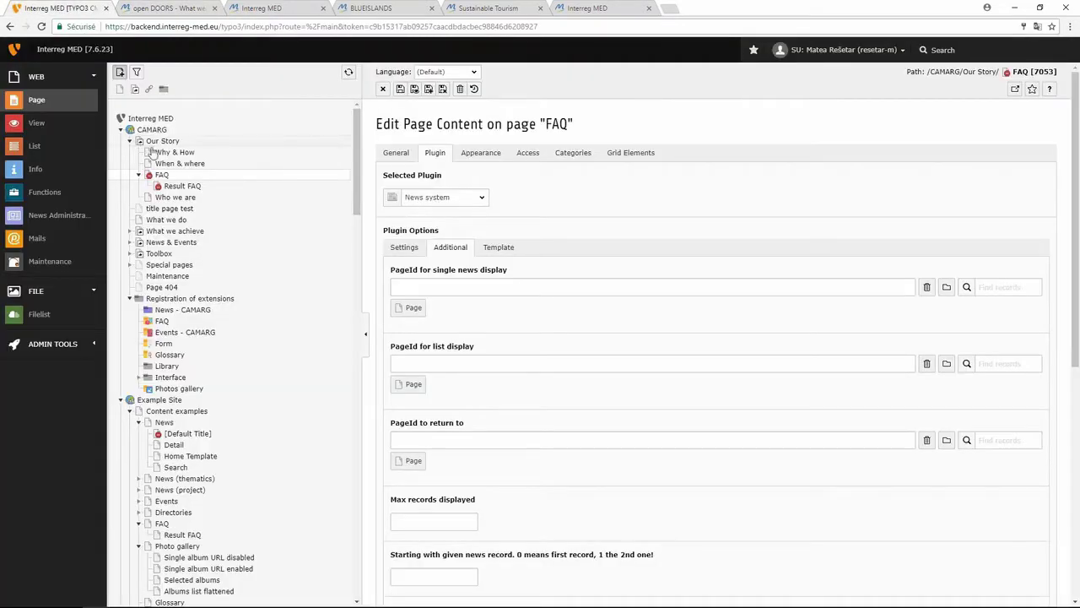
Step: Compare the open DOORS site menu with CAMARG's page tree, expanding What we achieve and its Deliverables database
left_click(148, 8)
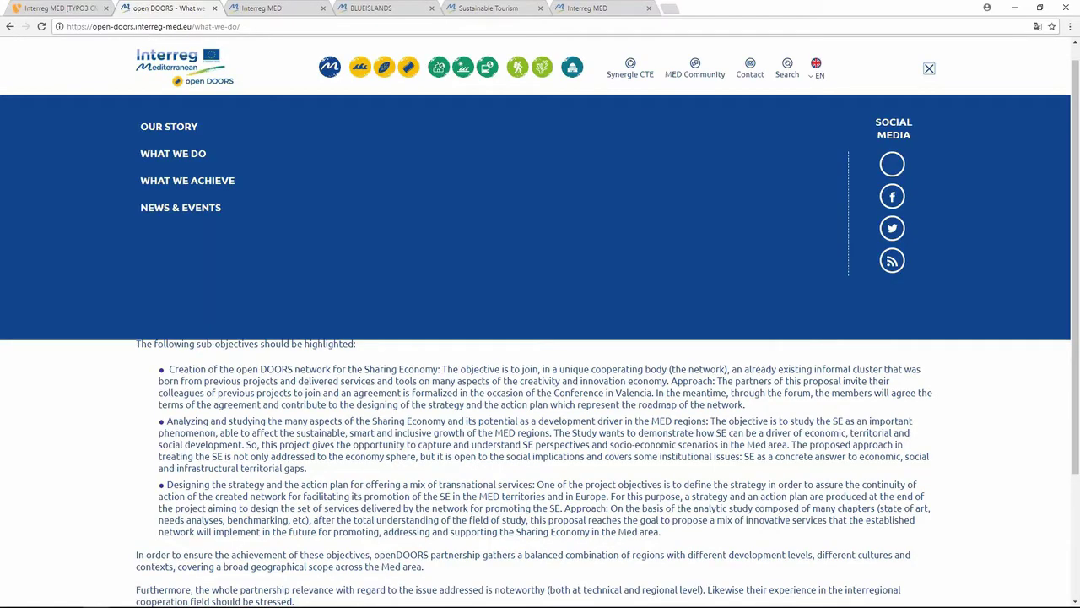
key("ctrl+shift+Tab")
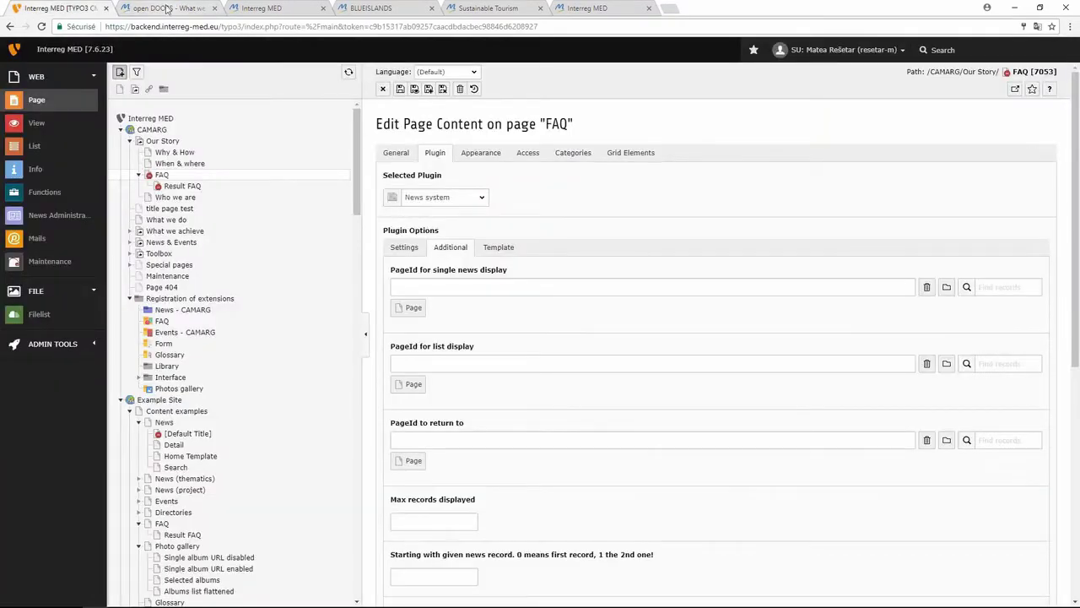
key("ctrl+Tab")
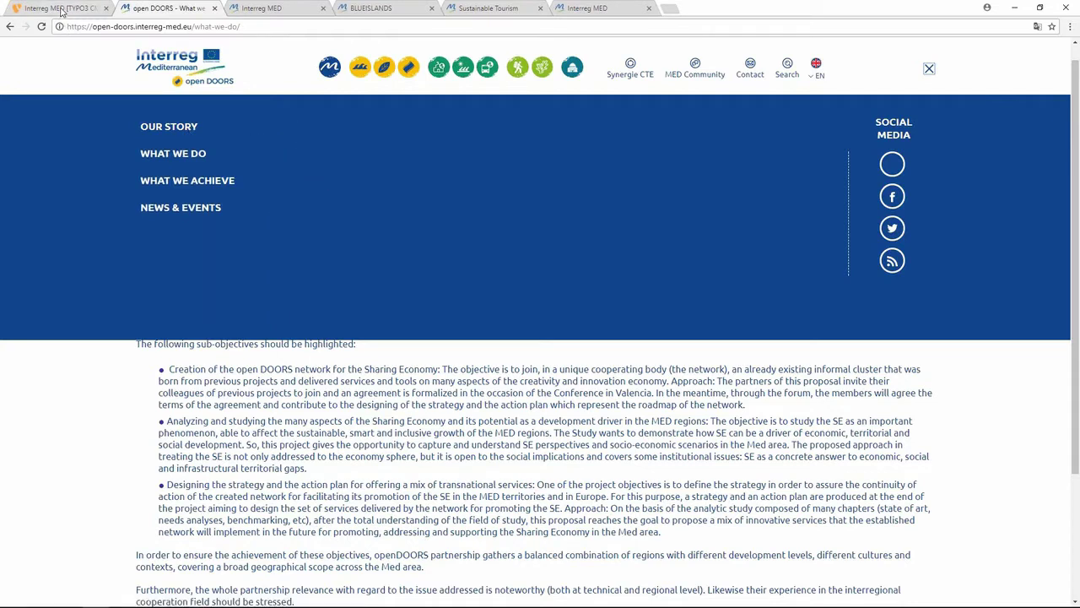
key("ctrl+shift+Tab")
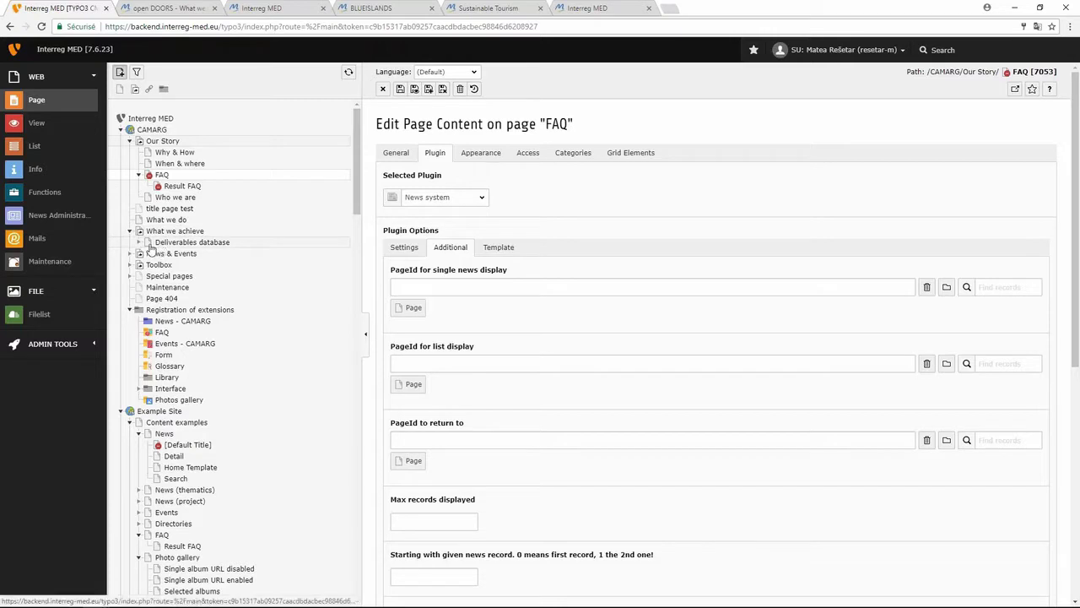
left_click(139, 243)
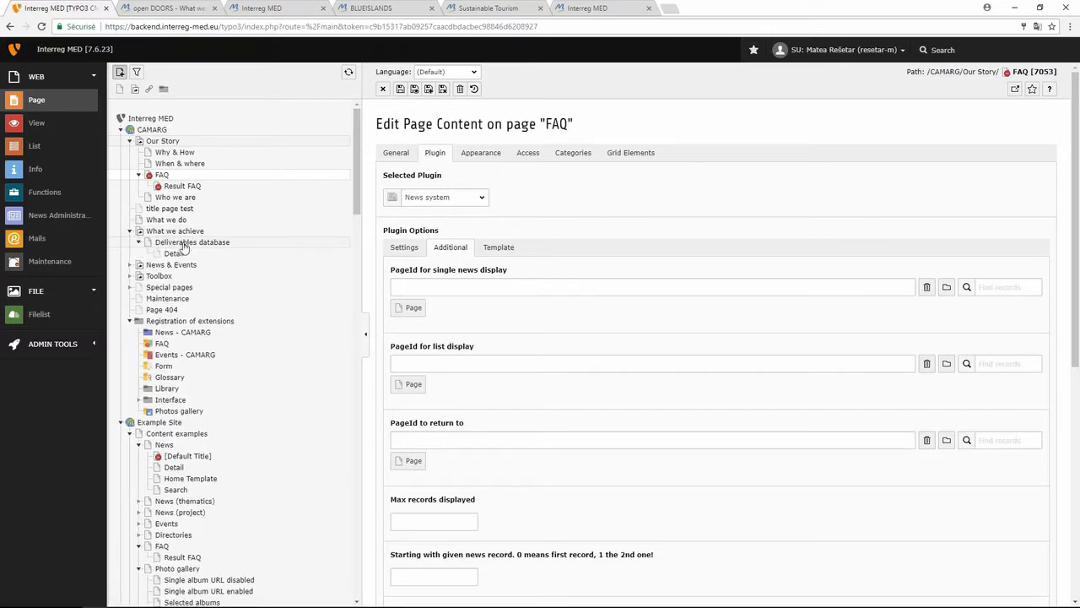